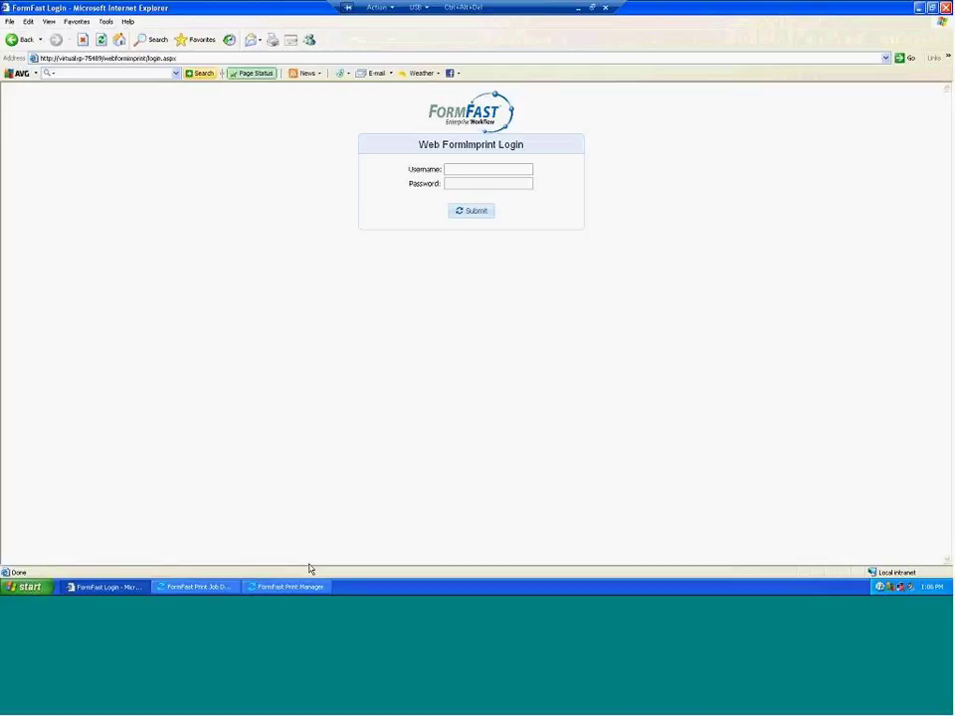
Step: Log in with the username and password, agree to save the password, and resubmit with the password re-entered
key(Tab)
key(Tab)
key(Return)
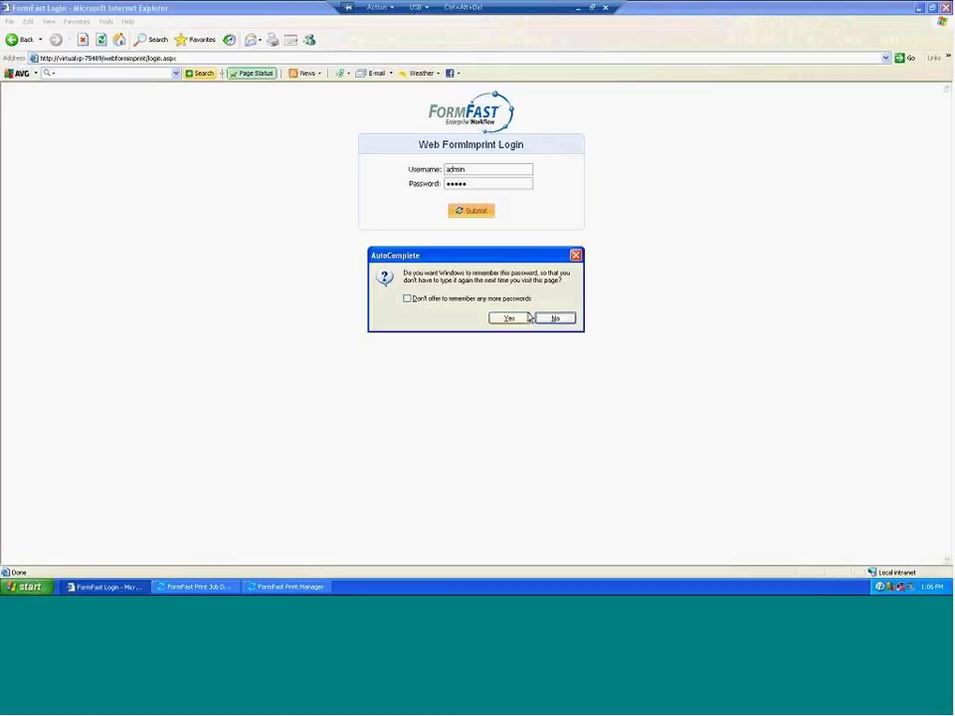
click(527, 317)
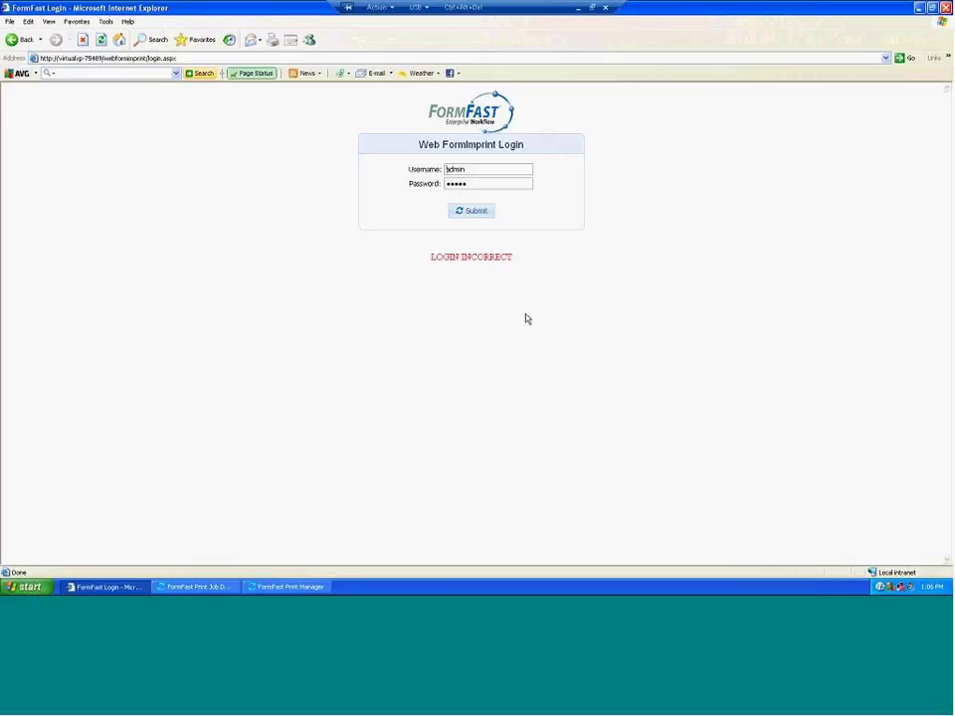
double_click(455, 183)
click(476, 211)
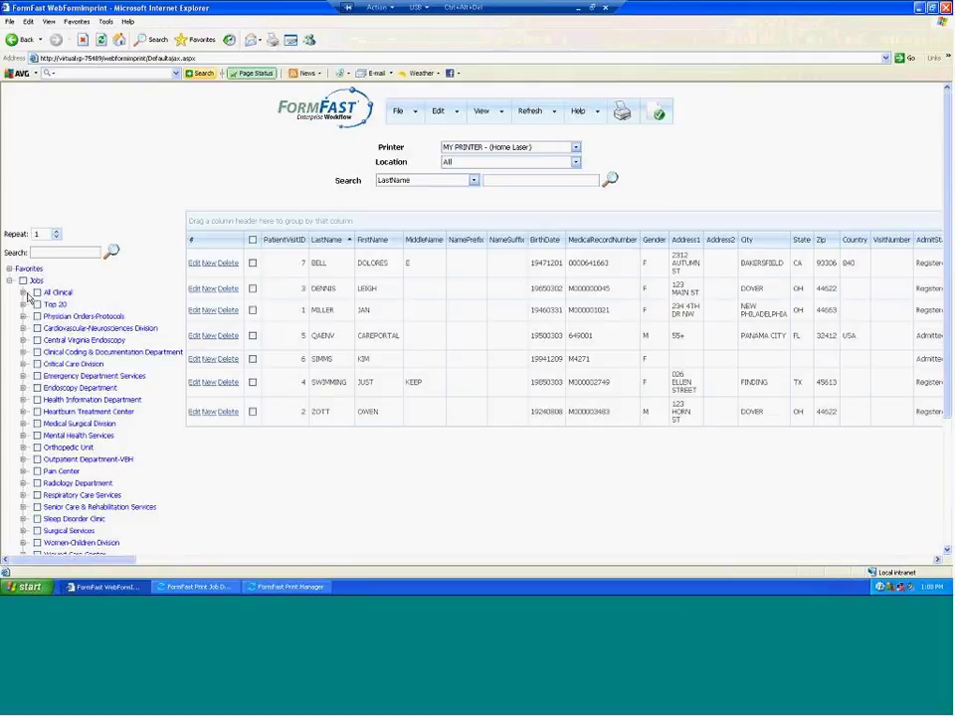
Step: Print the Advance Directives Data Sheet 999-0548 from All Clinical > Adult Admission for the sixth-row patient
click(23, 292)
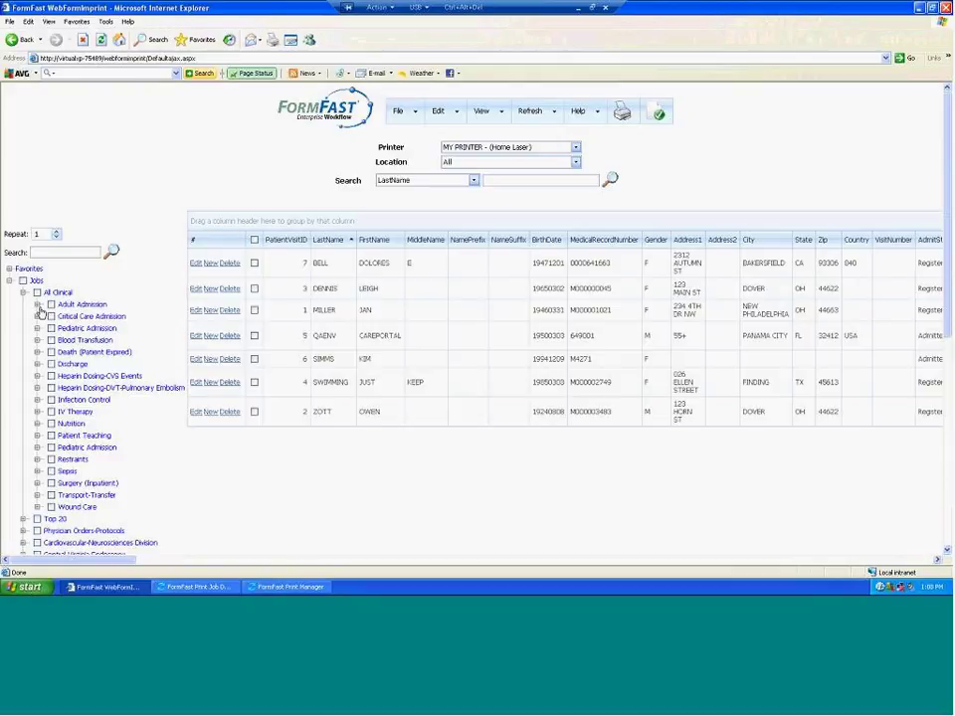
click(72, 317)
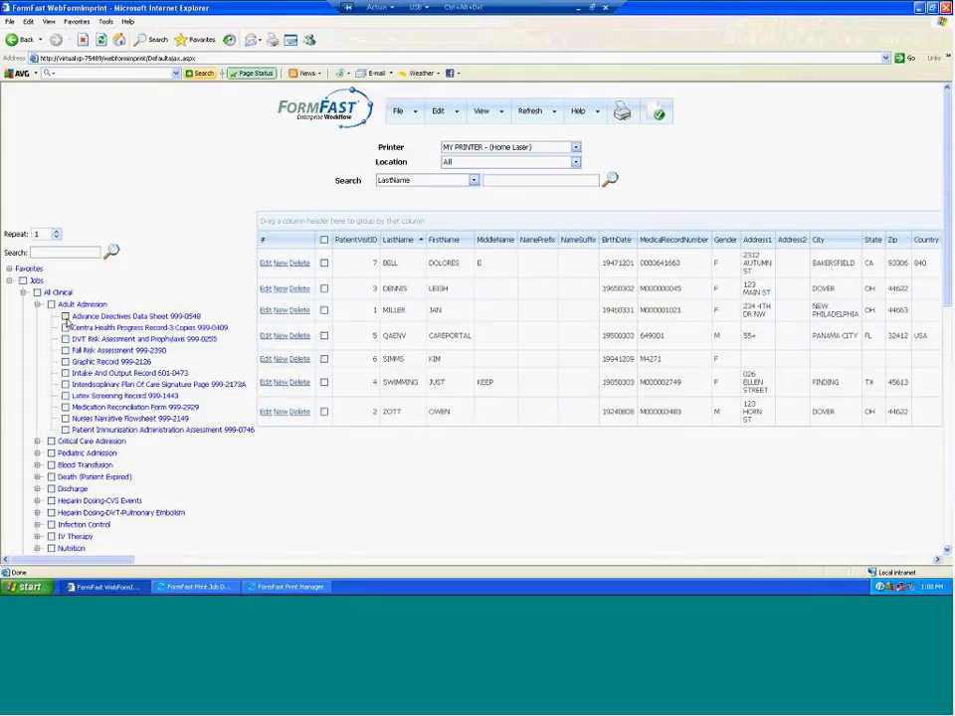
click(66, 316)
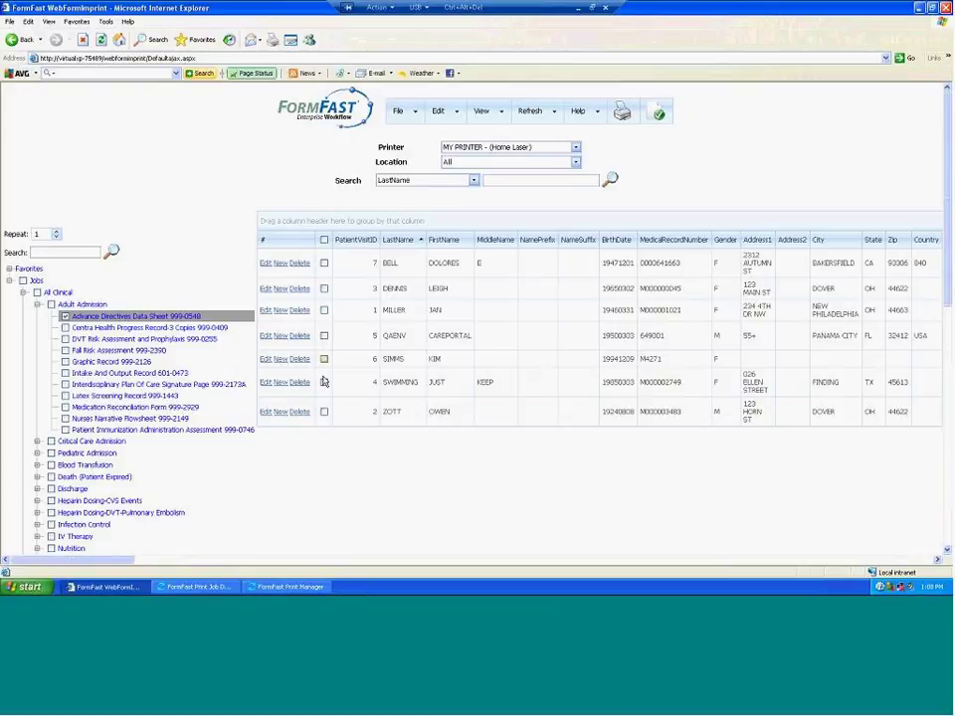
click(355, 381)
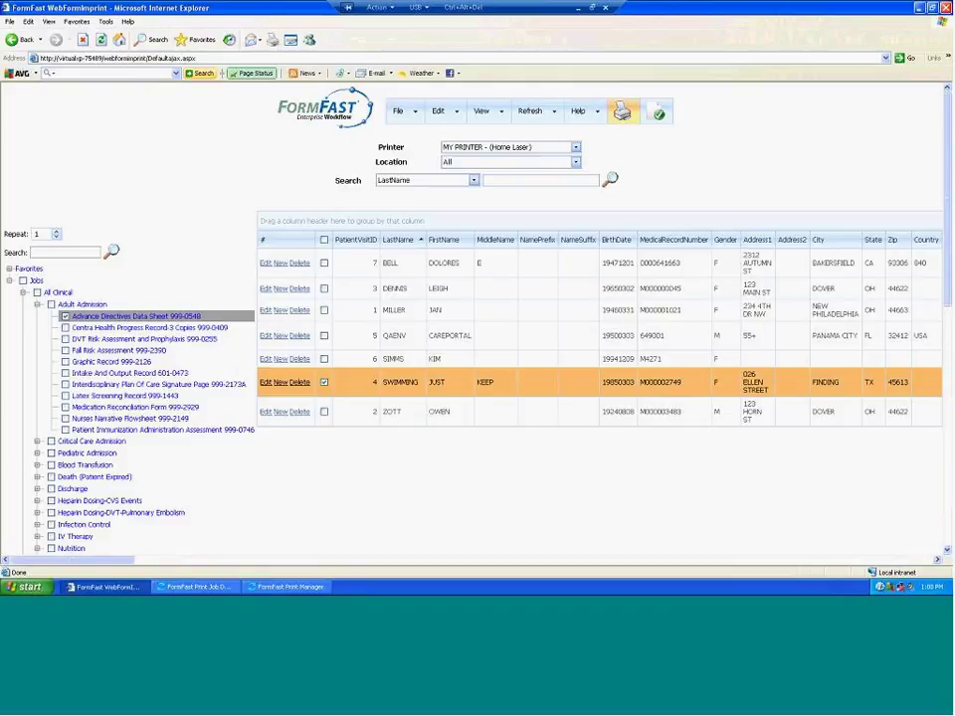
click(622, 115)
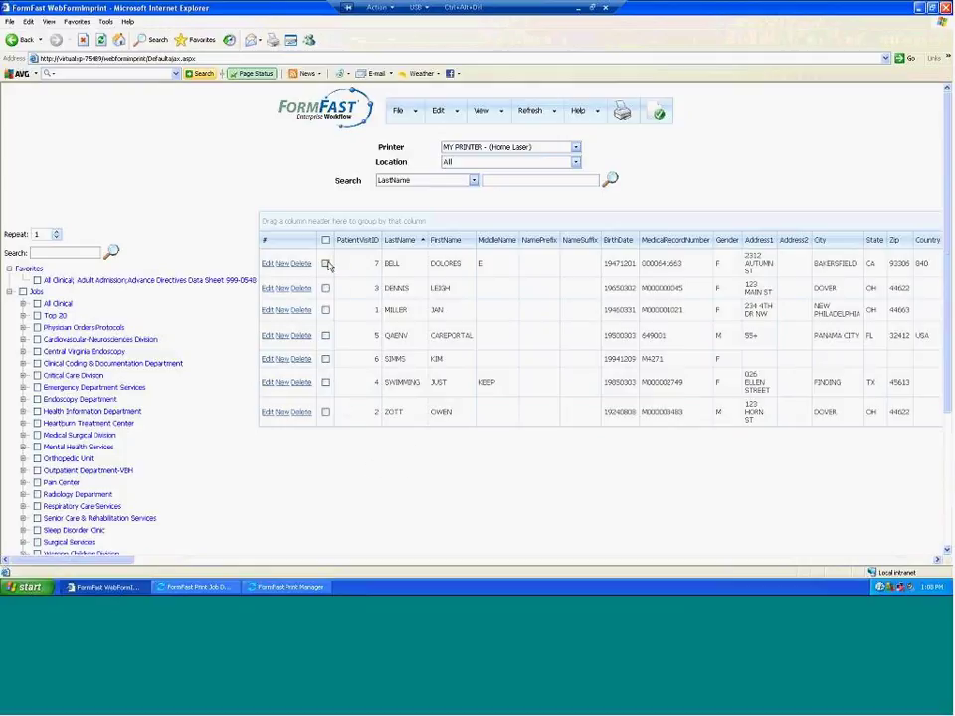
Step: Open the first-row patient's documents for signing after the fifth-row patient shows 'No Images on Filter'
click(327, 359)
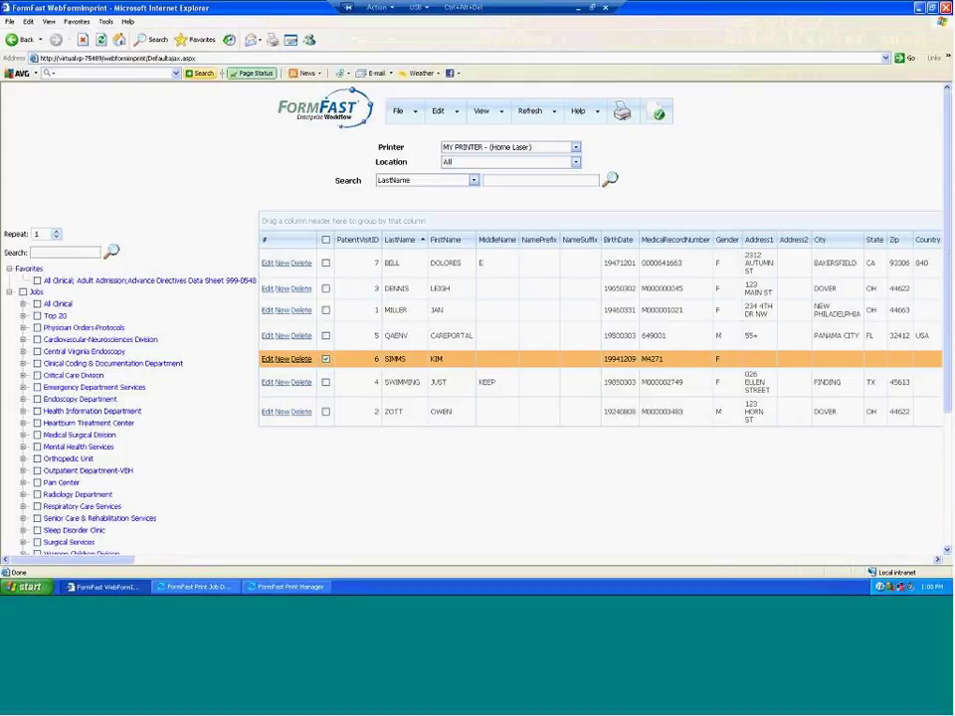
click(658, 116)
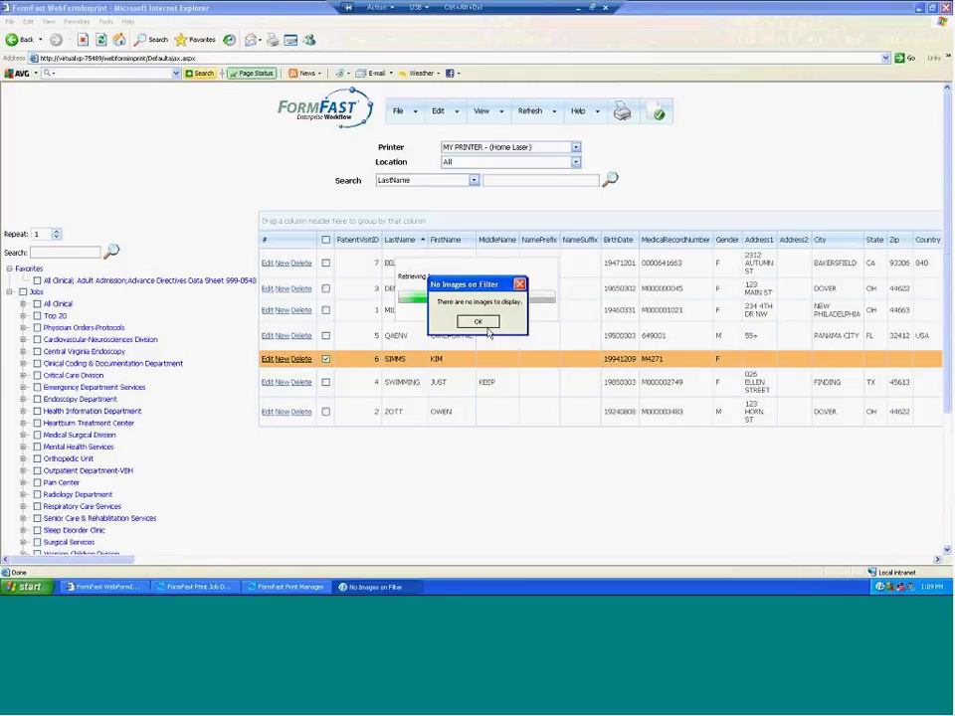
click(474, 381)
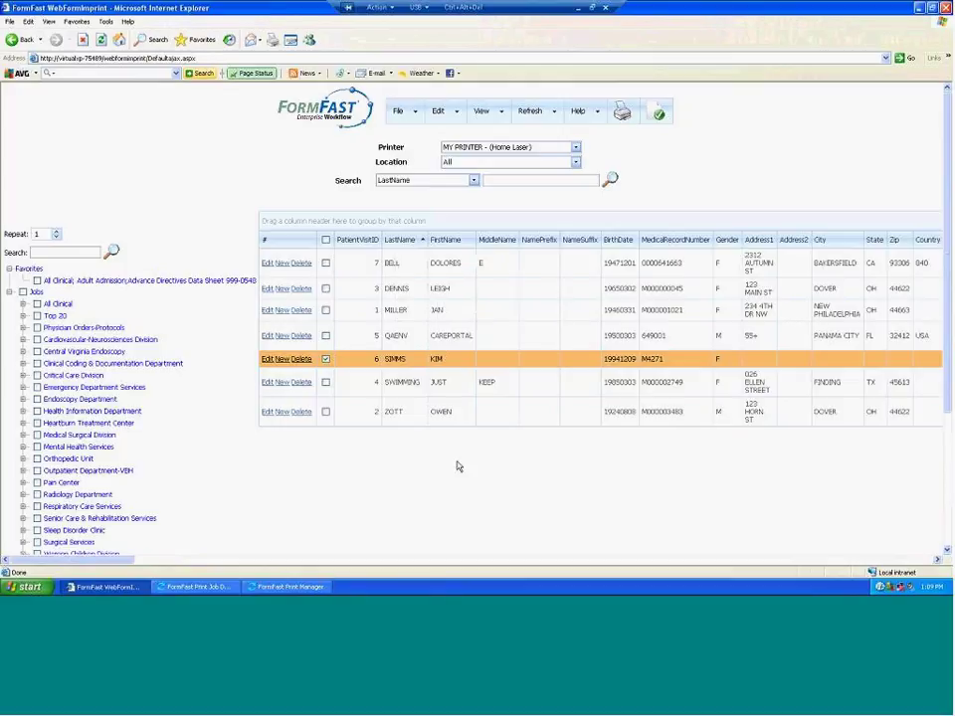
click(325, 264)
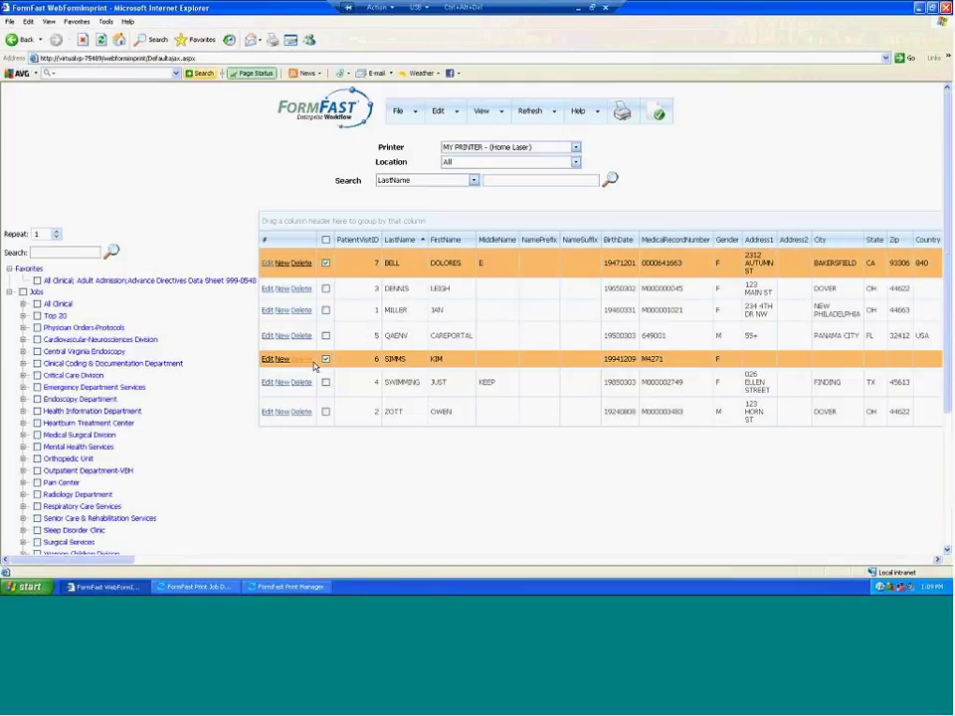
click(658, 116)
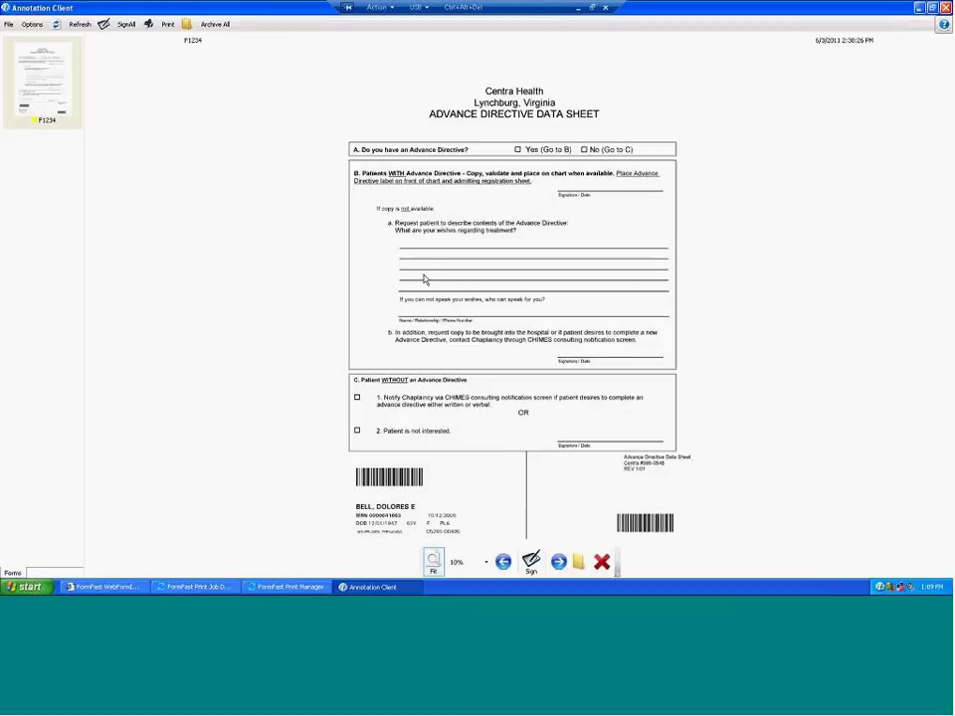
Step: Review the Options > Configuration device and pen settings, then minimize the remote session
click(36, 28)
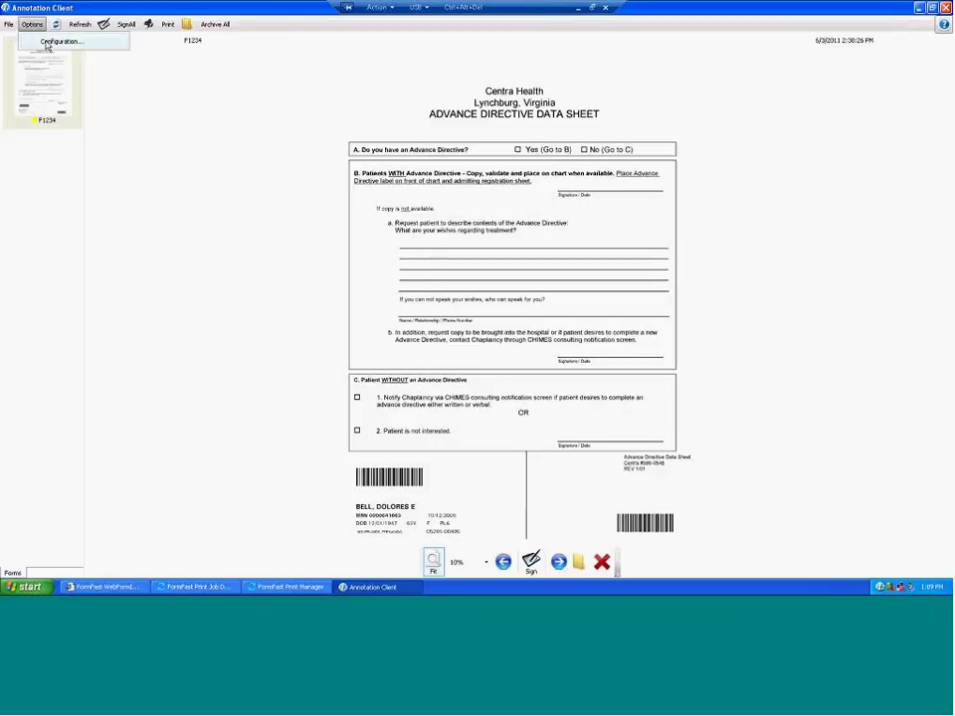
click(47, 40)
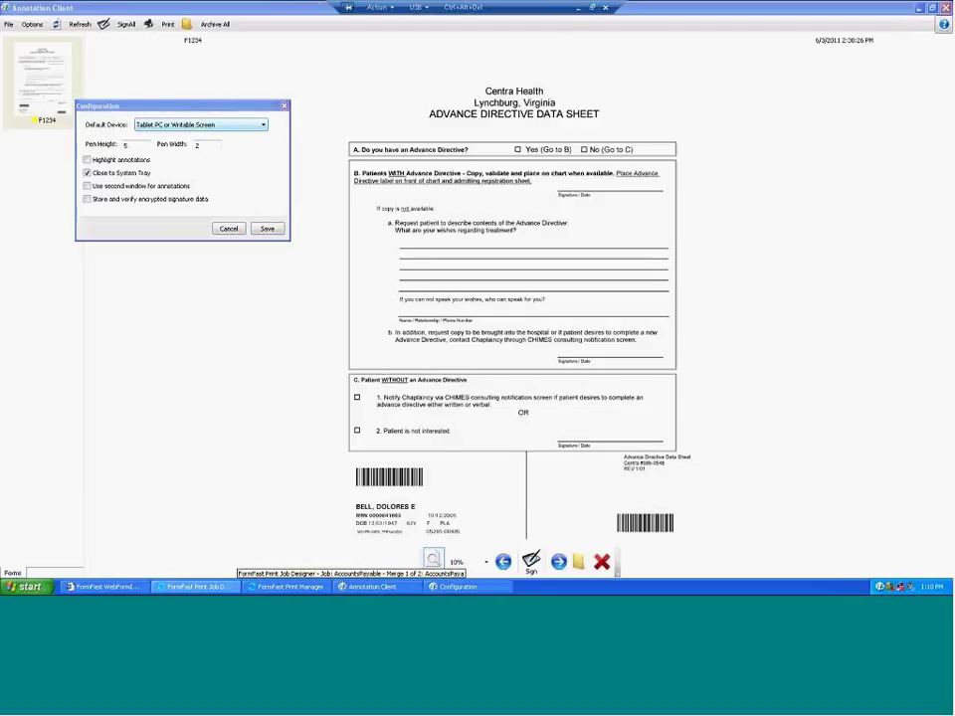
click(576, 9)
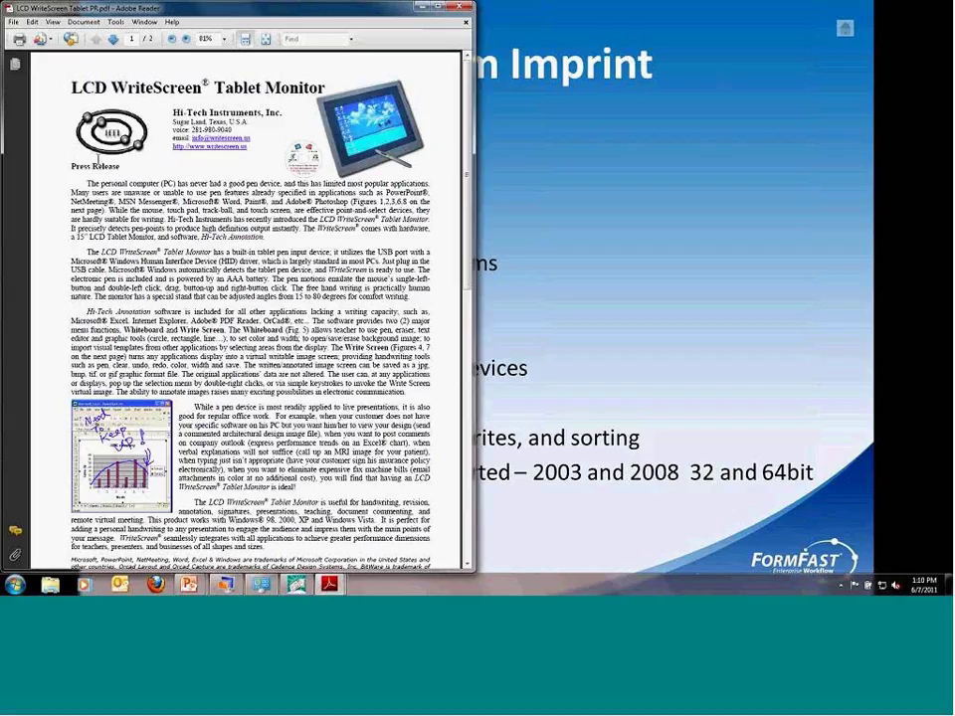
key(super)
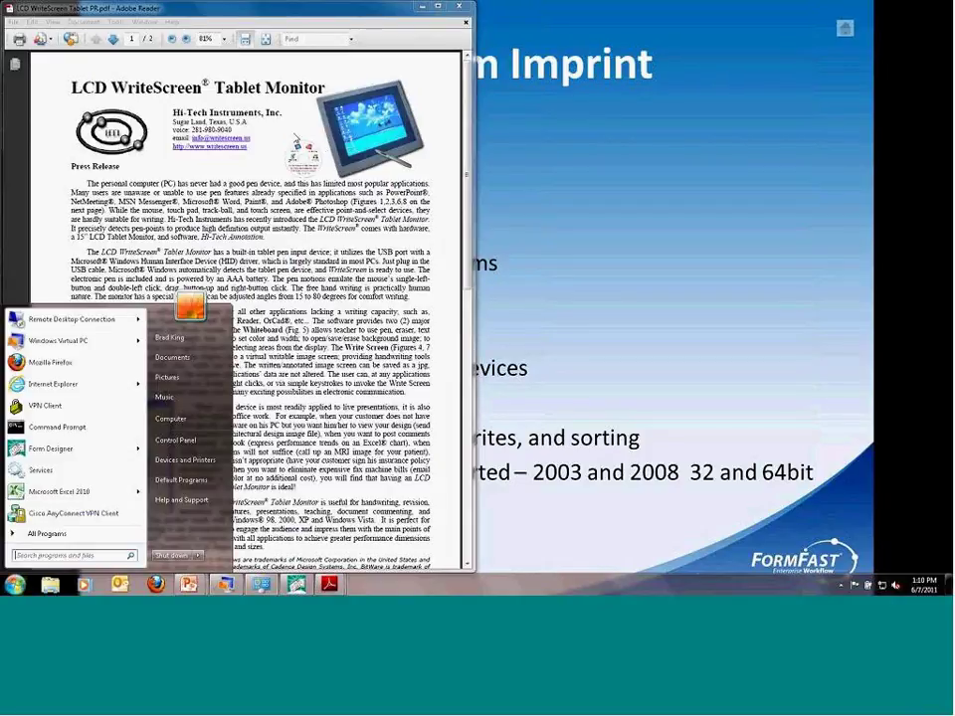
Step: Close the Start menu by returning to the Adobe Reader window
click(219, 84)
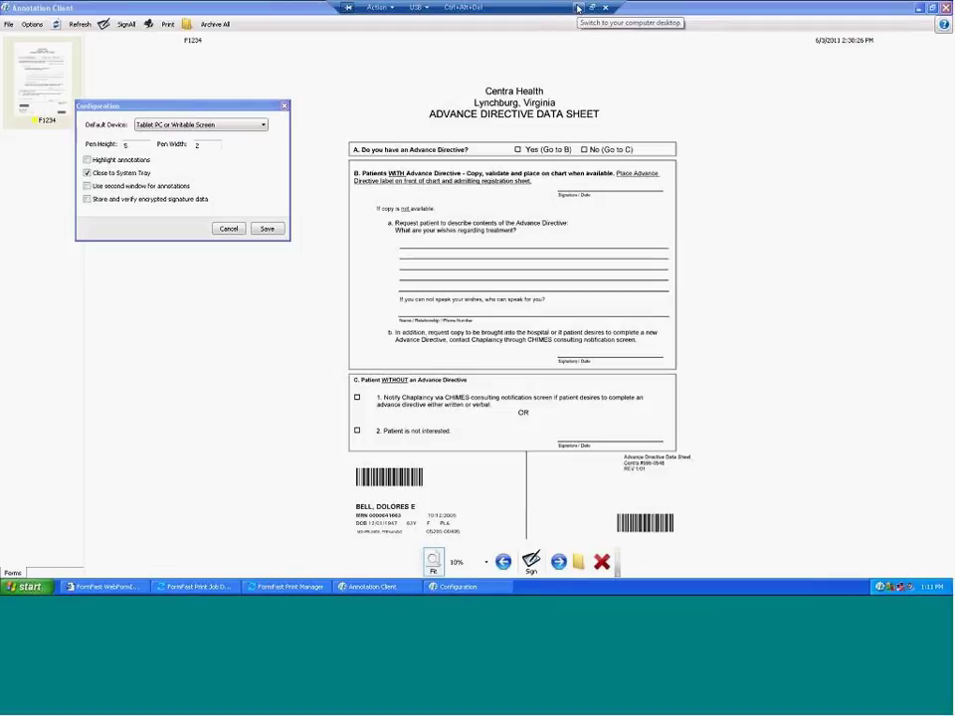
Step: Show the local press-release PDF, then go back to the virtual PC running the Annotation Client
click(578, 8)
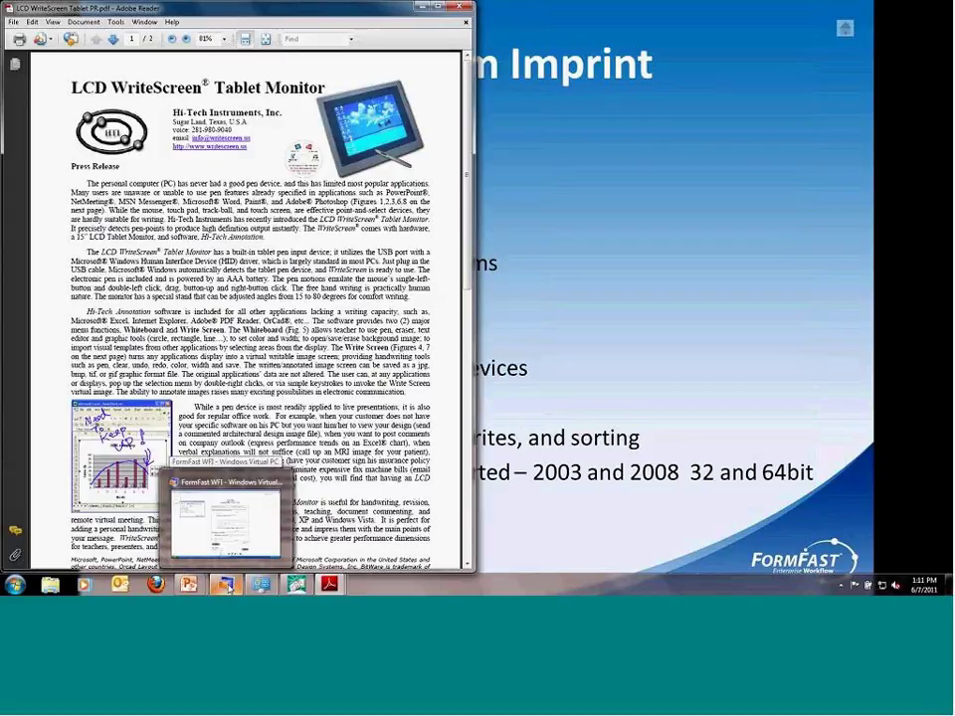
click(228, 588)
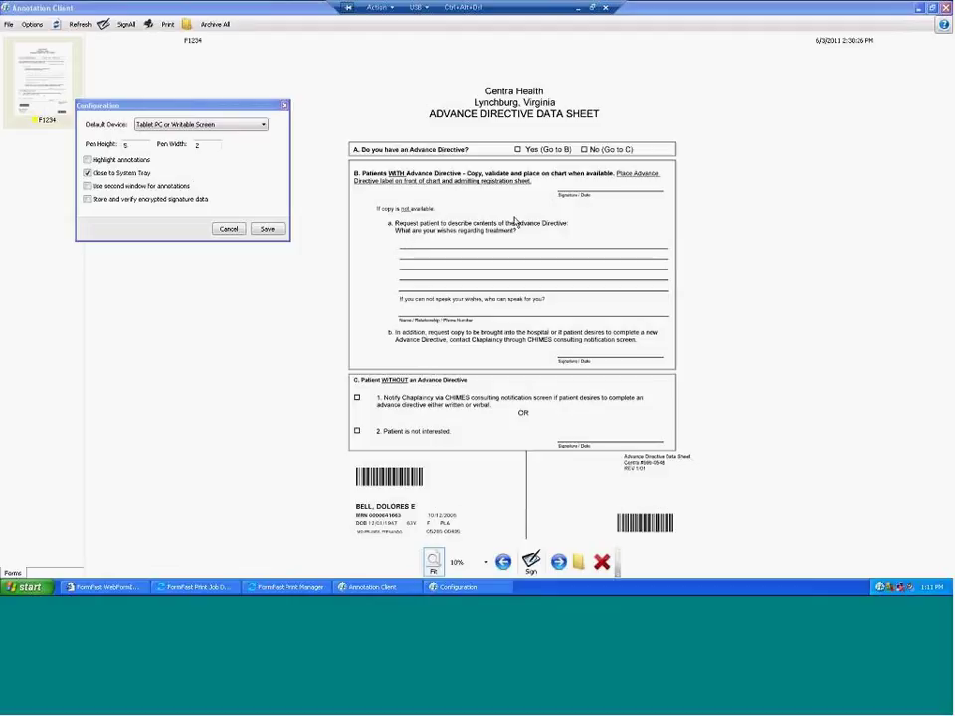
Step: Toggle 'Use second window for annotations' on and back off, then list the Default Device choices
click(88, 187)
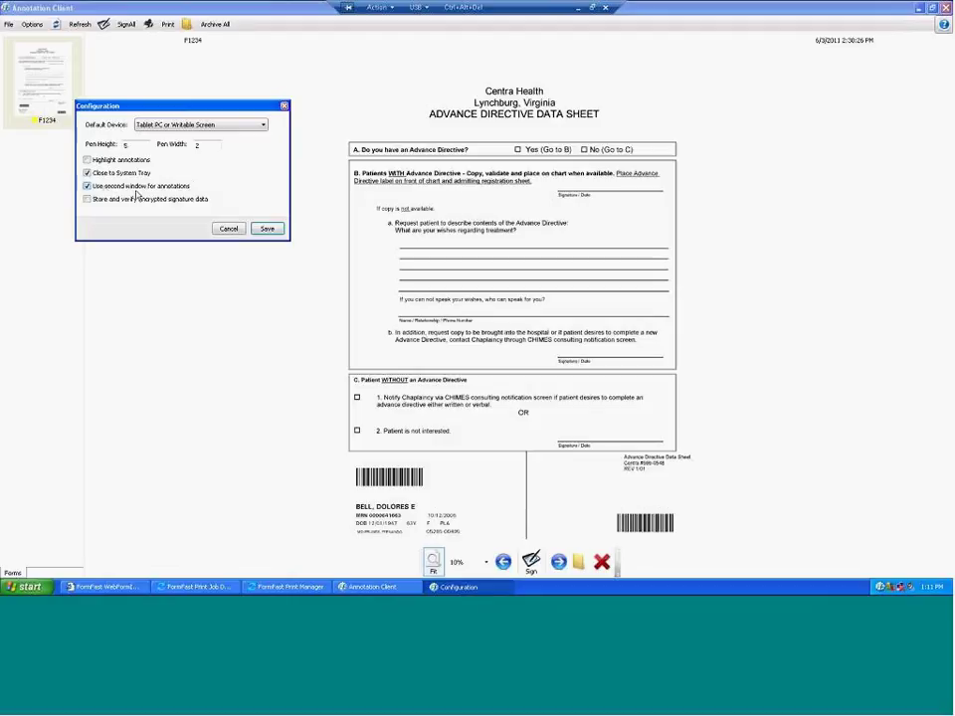
click(88, 187)
click(240, 128)
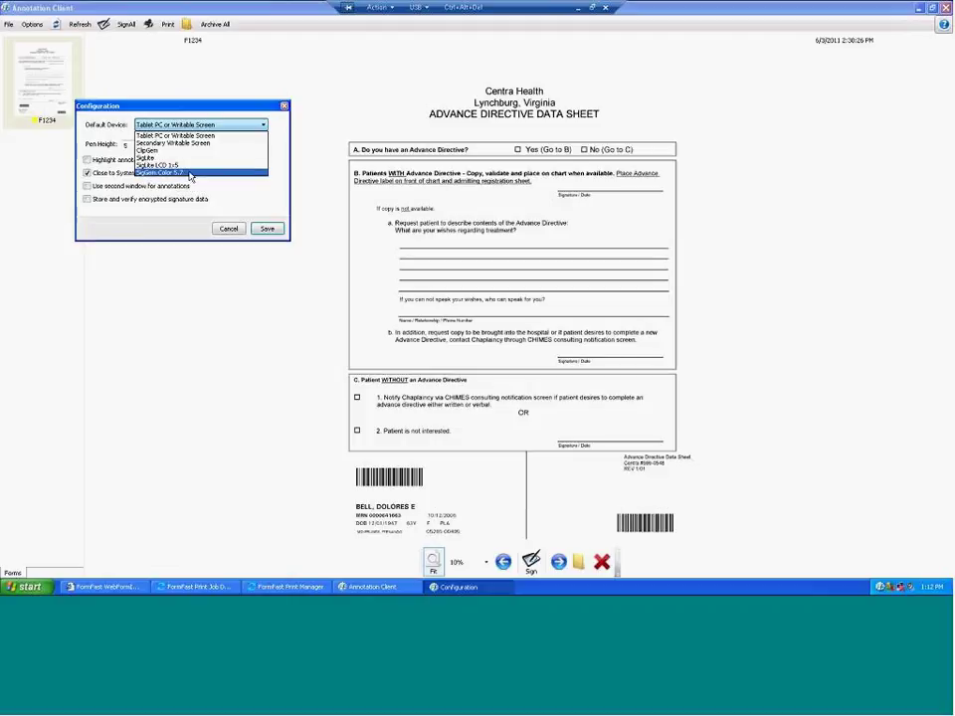
Step: Keep Tablet PC or Writable Screen as default device, toggle Highlight annotations on and off, then minimize the session
click(283, 137)
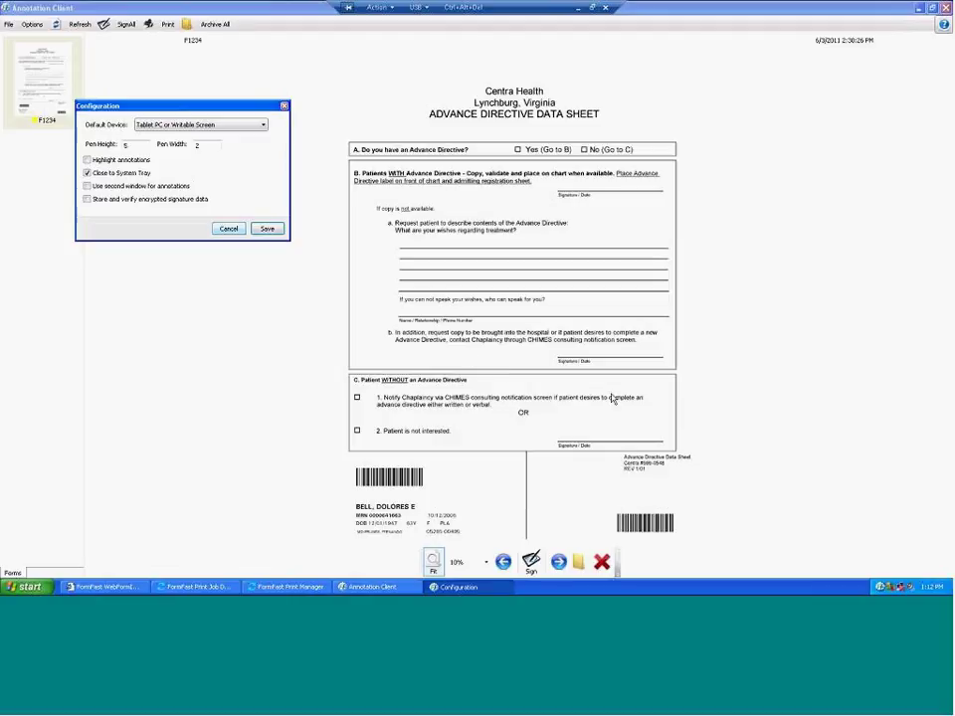
click(87, 160)
click(88, 160)
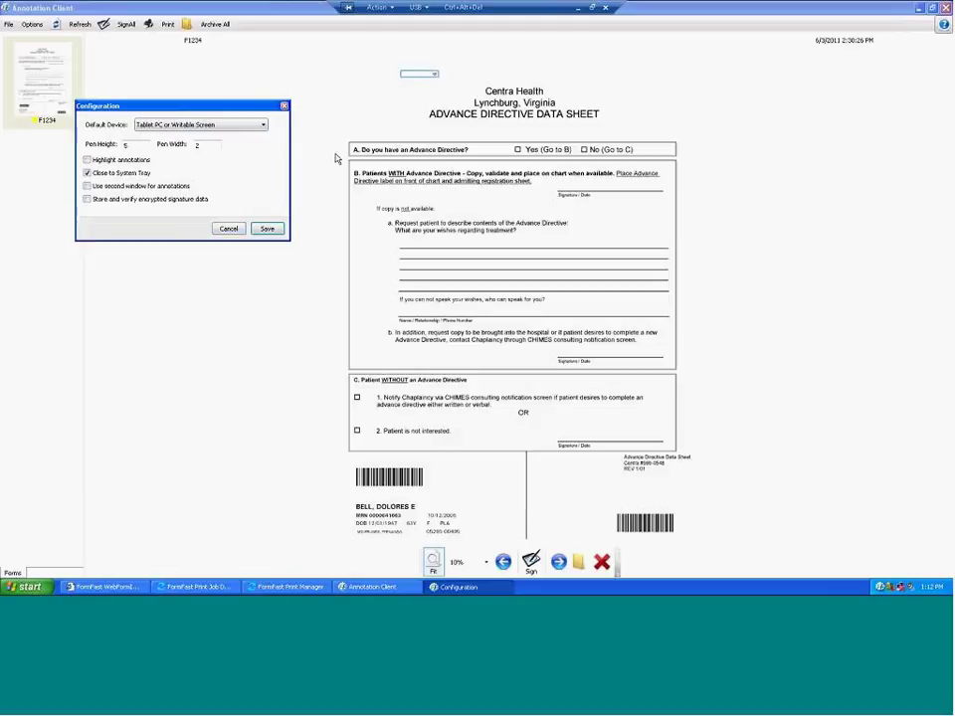
click(230, 127)
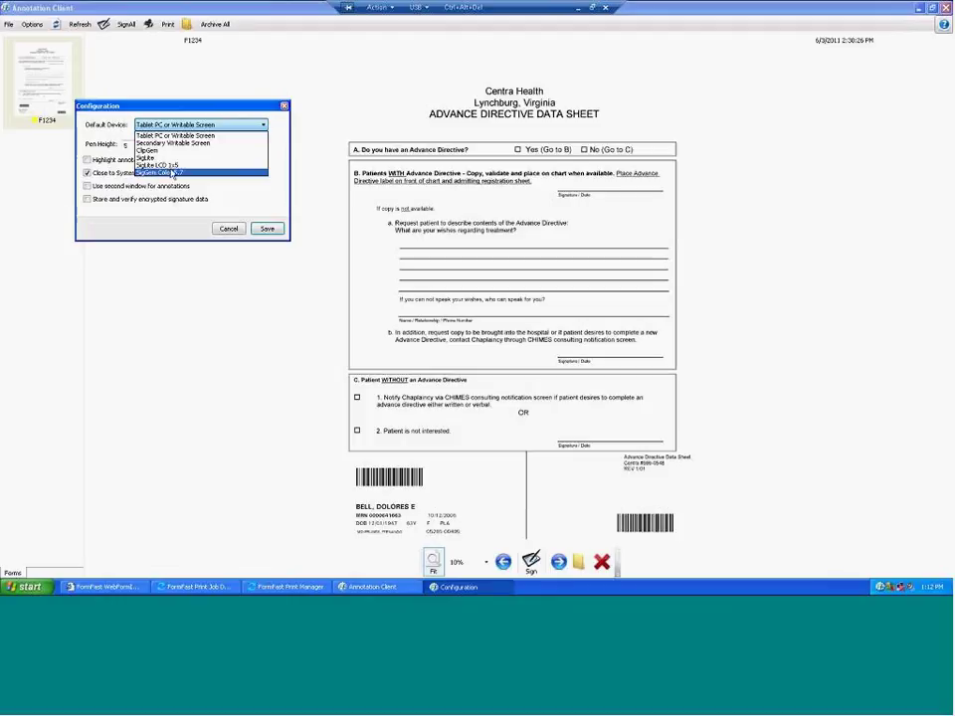
click(173, 375)
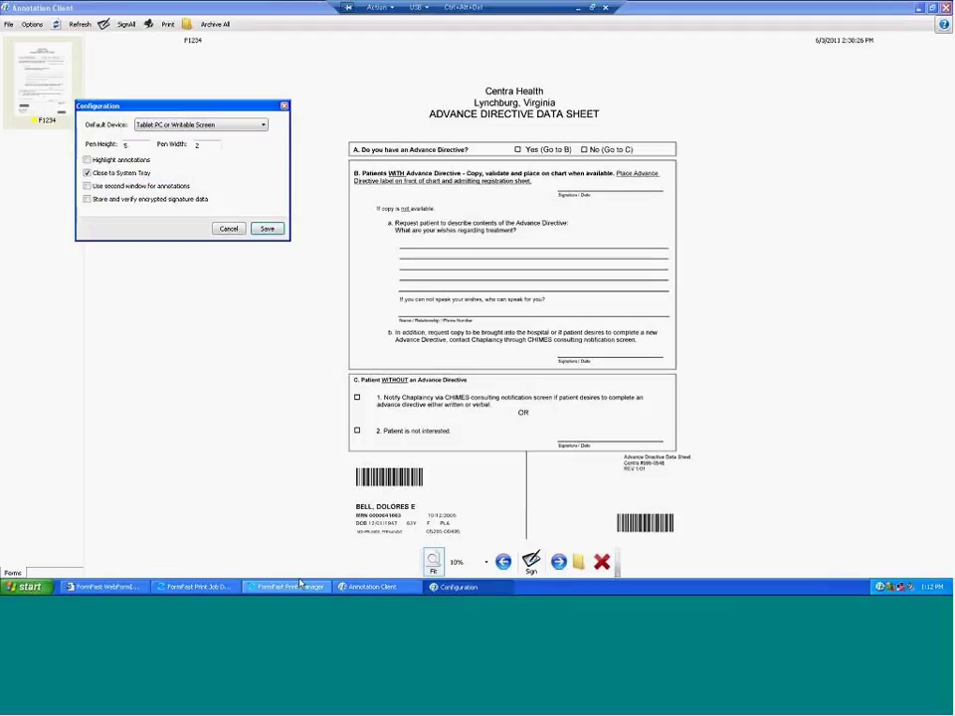
click(578, 8)
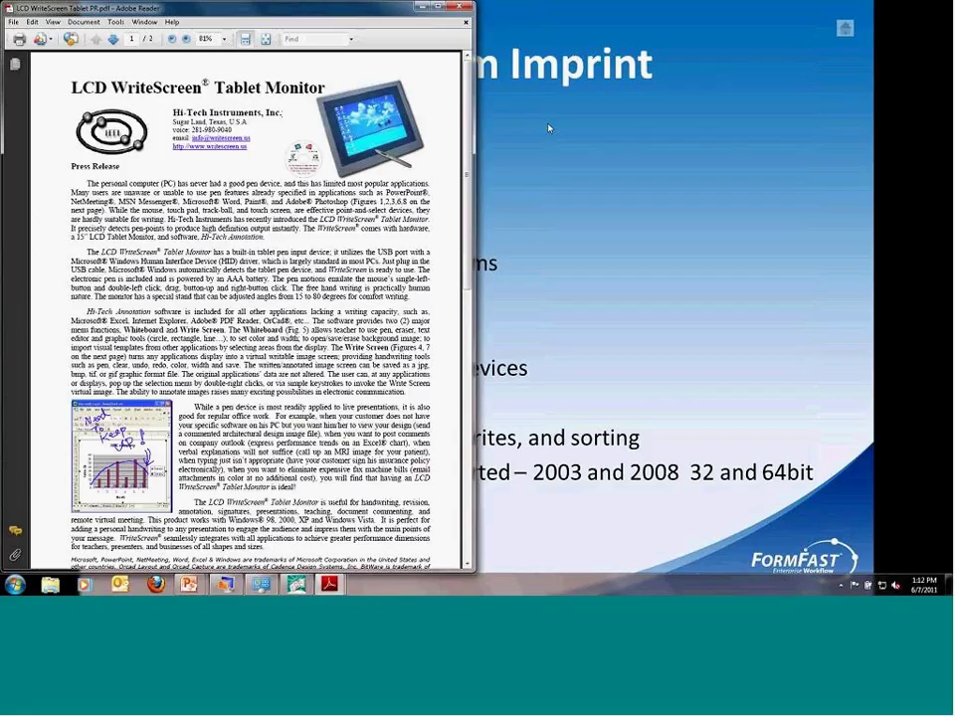
Step: Alt+Tab through the open windows back to the FormFast WFI Windows Virtual PC
key(alt+Tab)
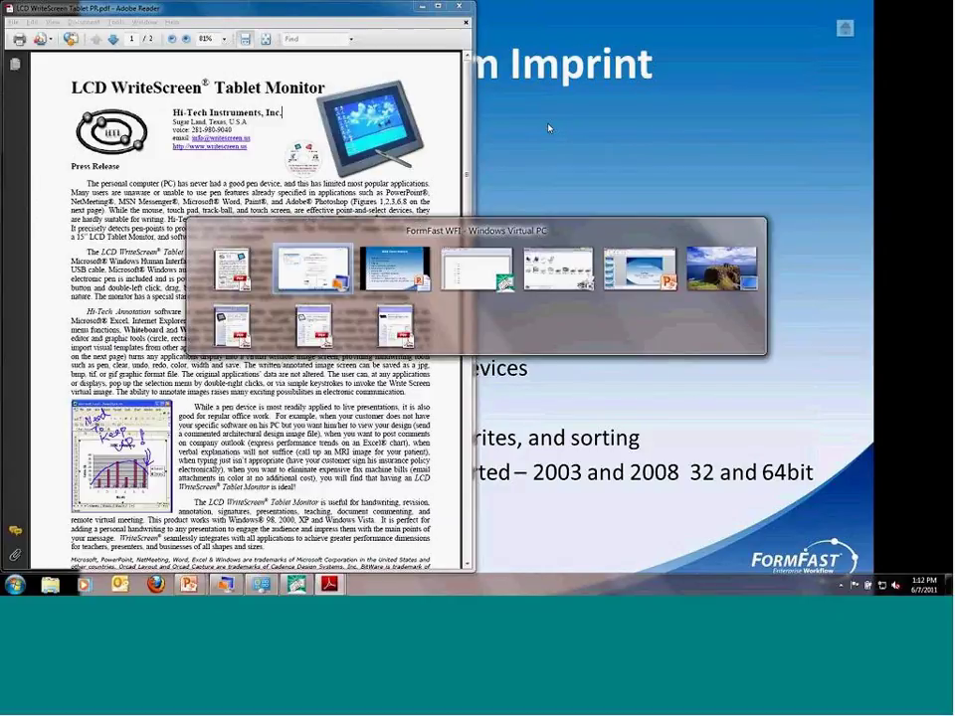
key(Tab)
key(Tab)
key(Tab)
key(Tab)
key(Tab)
key(Tab)
key(Tab)
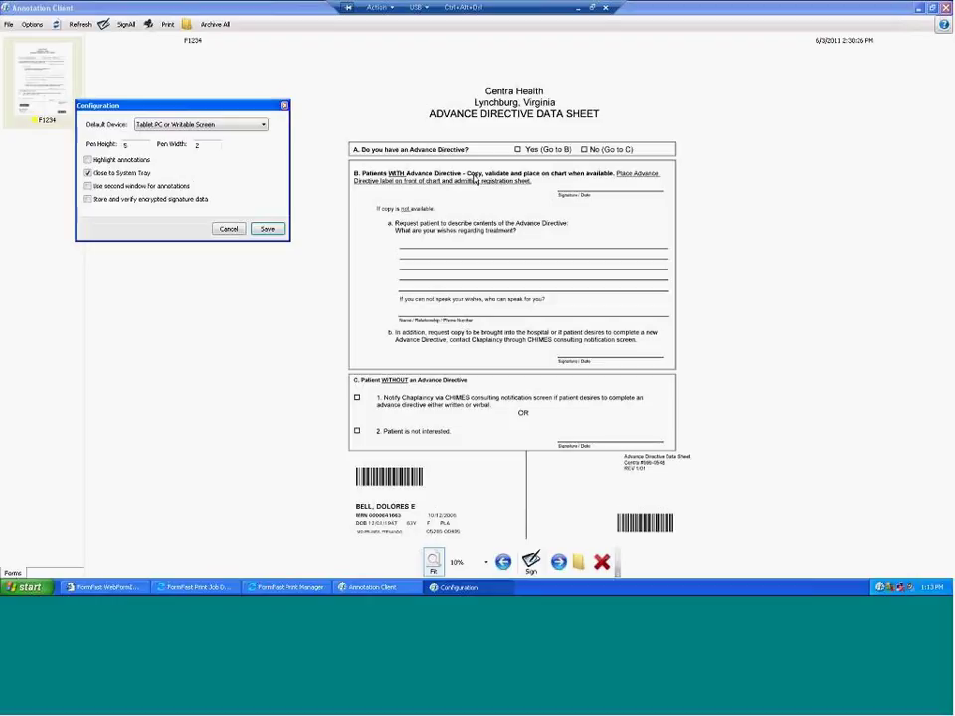
Step: Turn on Highlight annotations and show the Default Device list to point out ClipGem
click(86, 159)
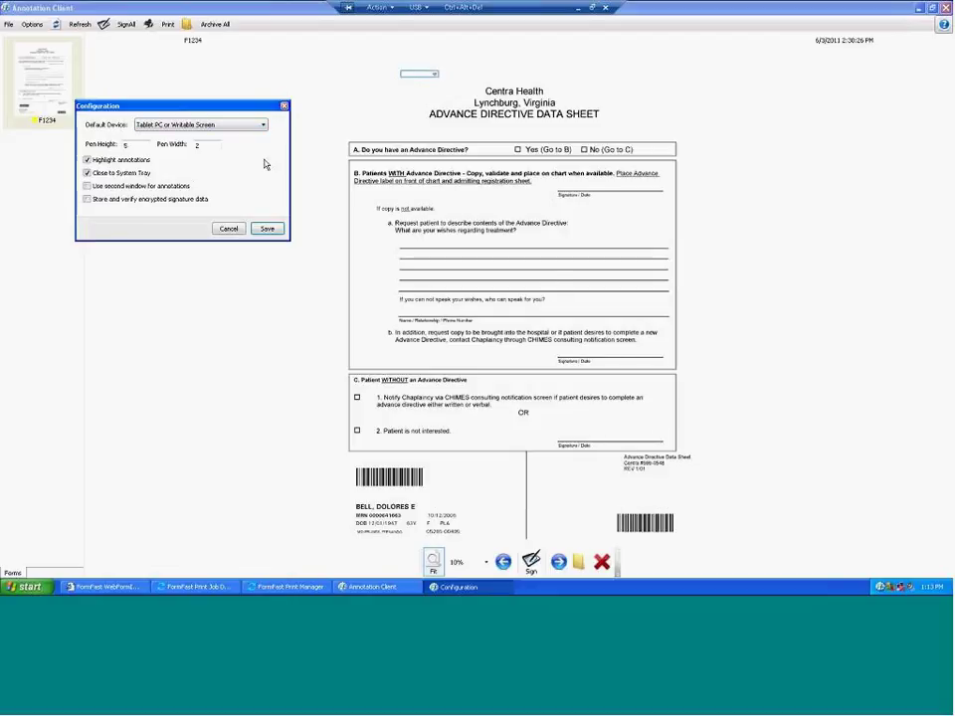
click(264, 125)
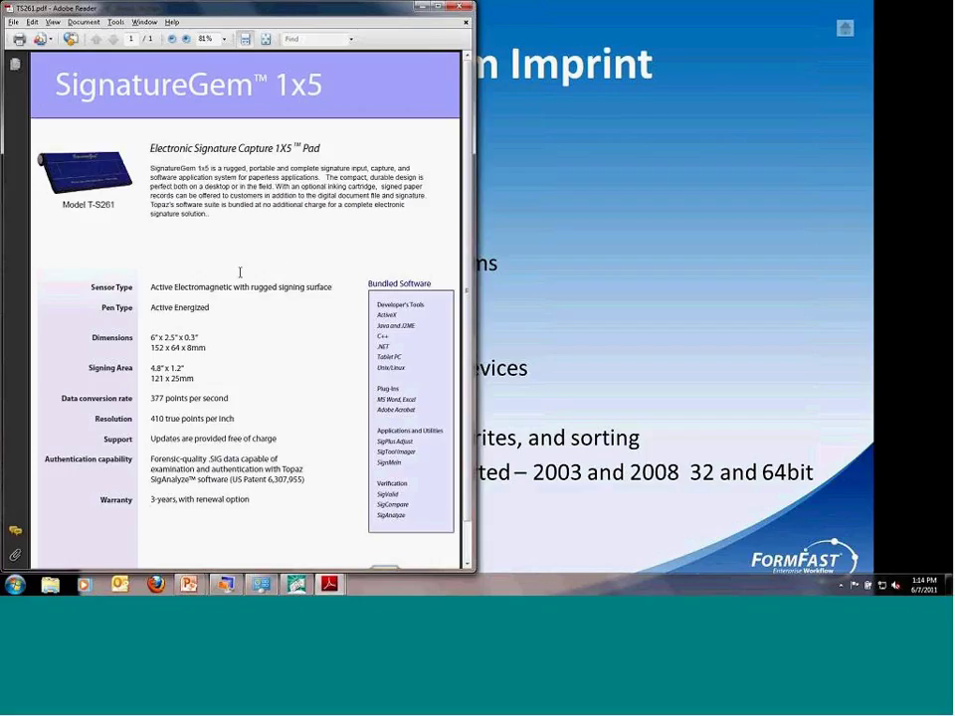
Step: Switch between Adobe Reader windows to view the TS261.pdf and TC912.pdf spec sheets together
key(alt+Tab)
key(alt+Tab)
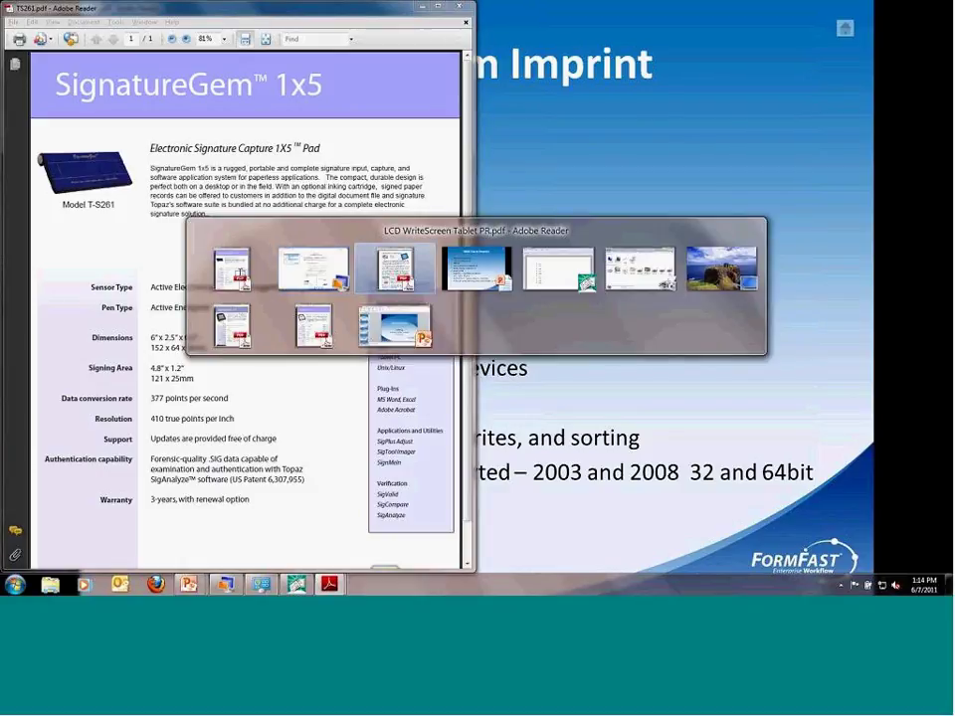
key(alt+Tab)
key(alt+Tab)
key(alt+Tab)
key(alt+Tab)
key(alt+Tab)
key(alt+Tab)
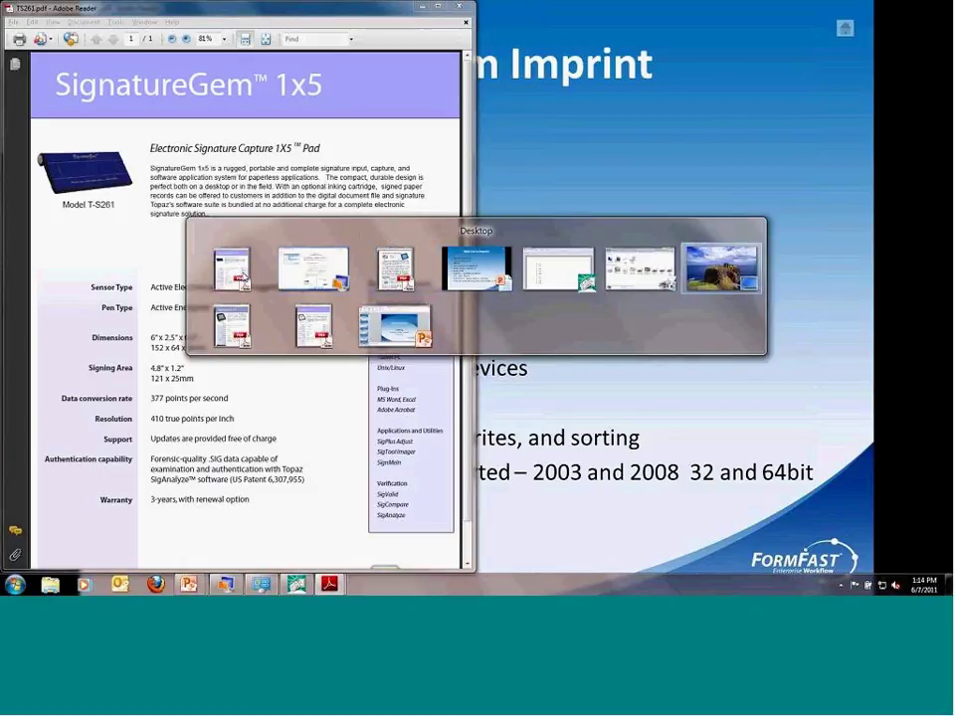
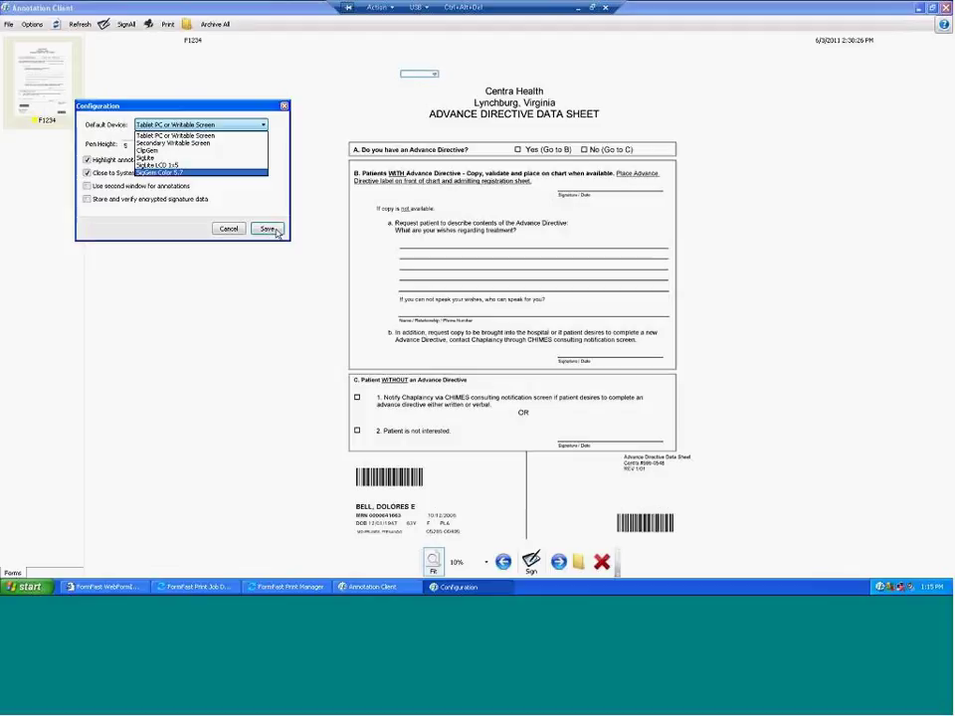
Step: Choose Tablet PC or Writable Screen in the Default Device dropdown
click(480, 273)
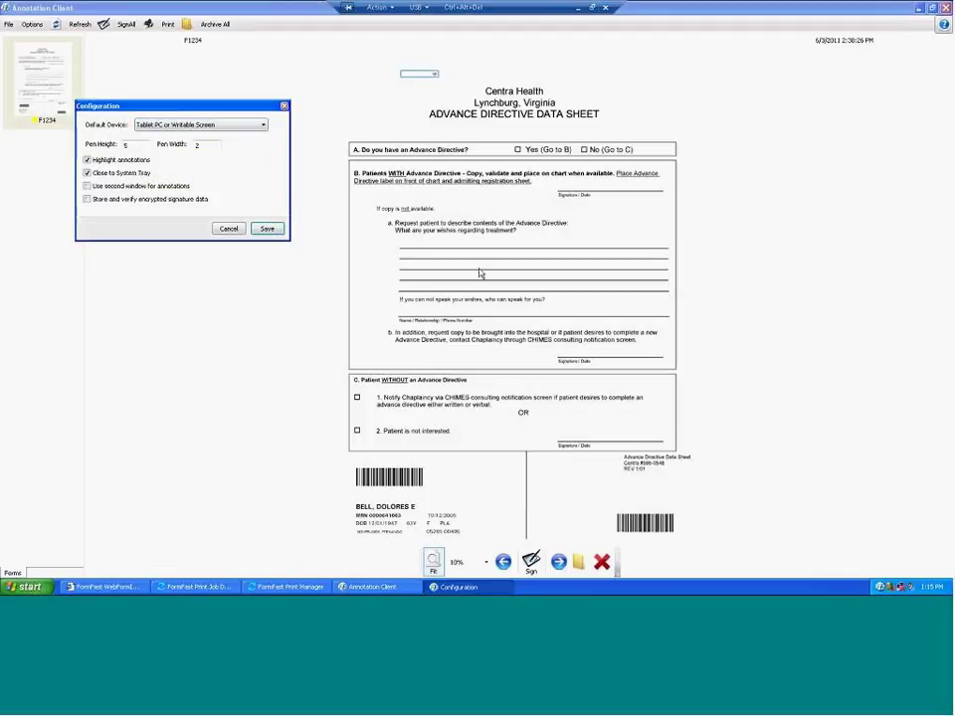
Step: Save the Tablet PC configuration, then start signing the data sheet, triggering a null-value error
click(227, 229)
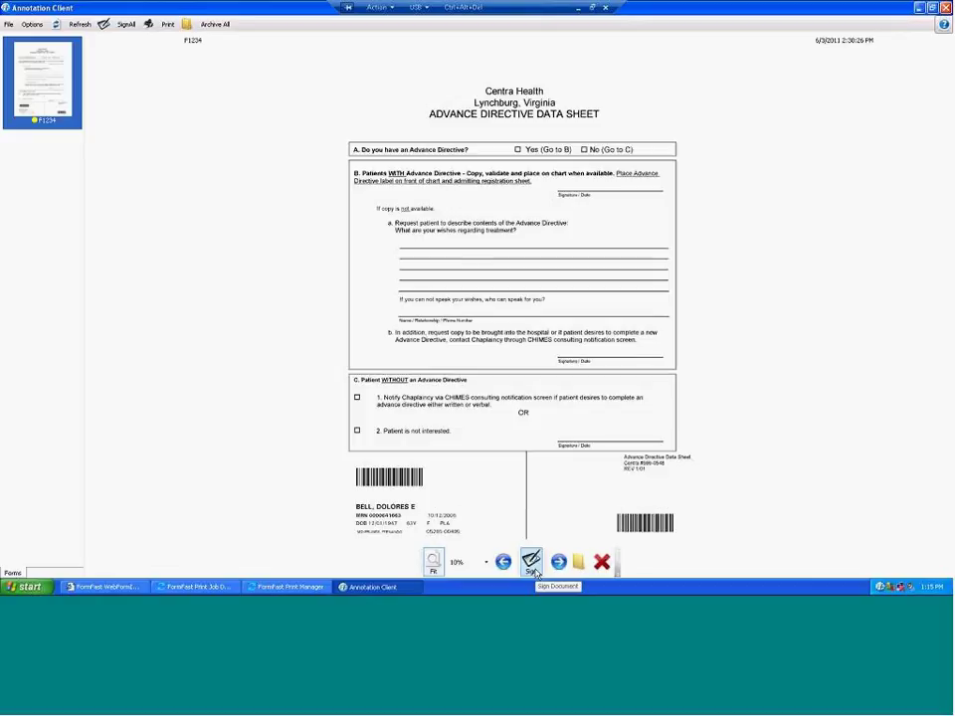
click(33, 25)
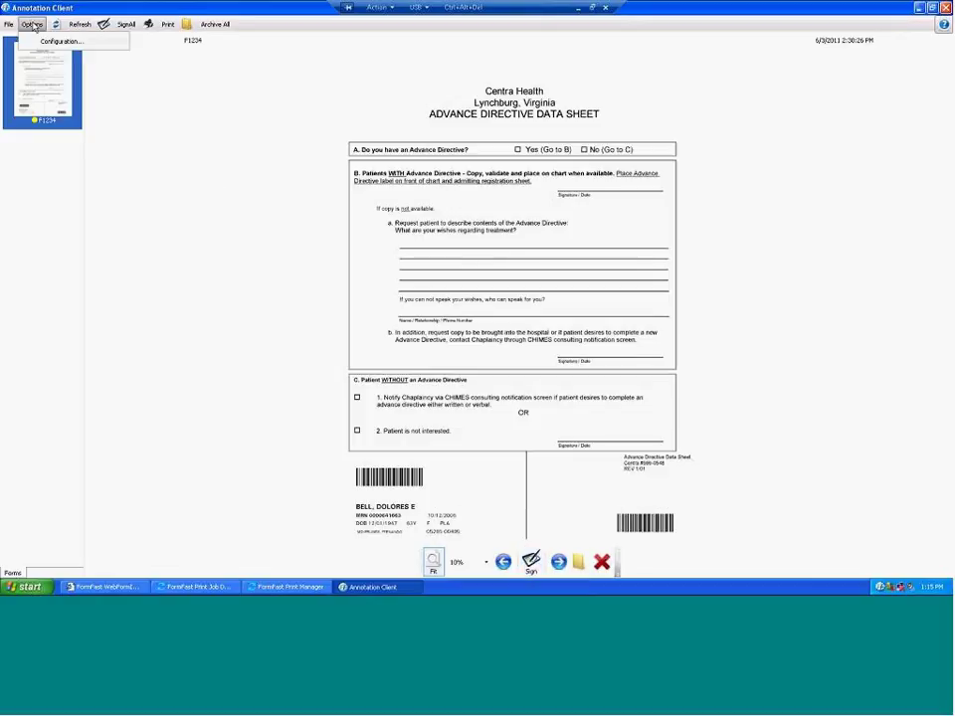
click(54, 42)
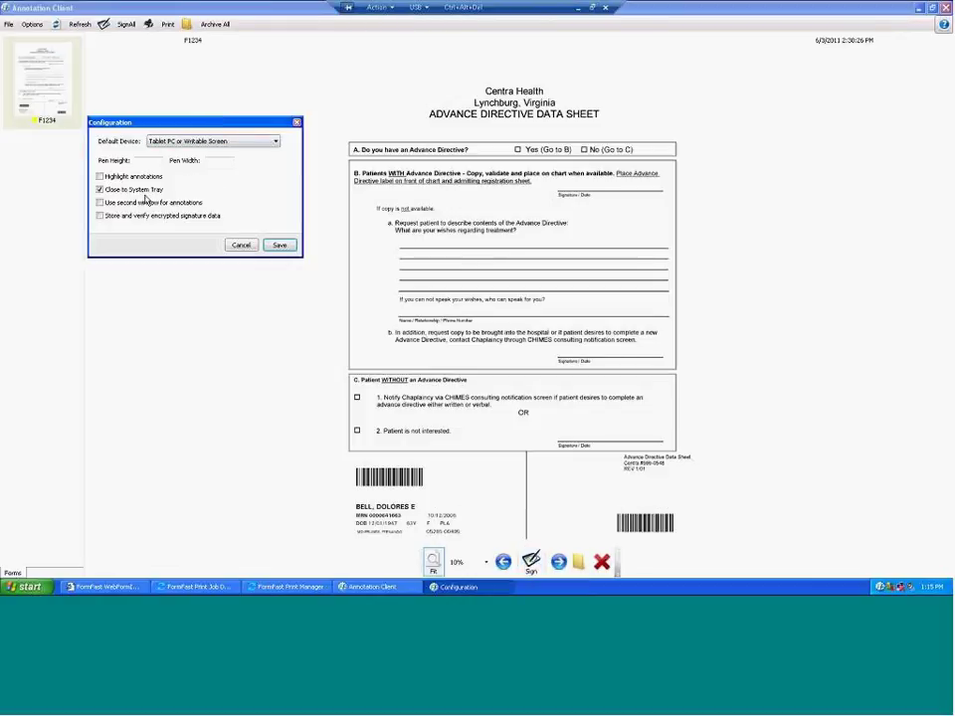
click(285, 246)
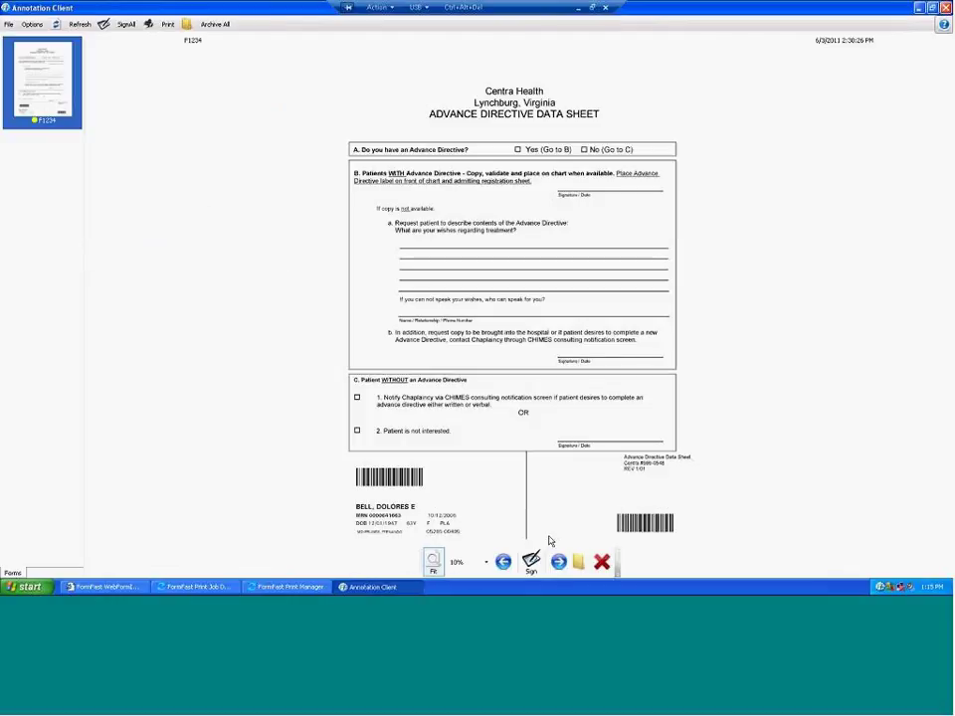
click(530, 560)
drag(572, 369, 576, 362)
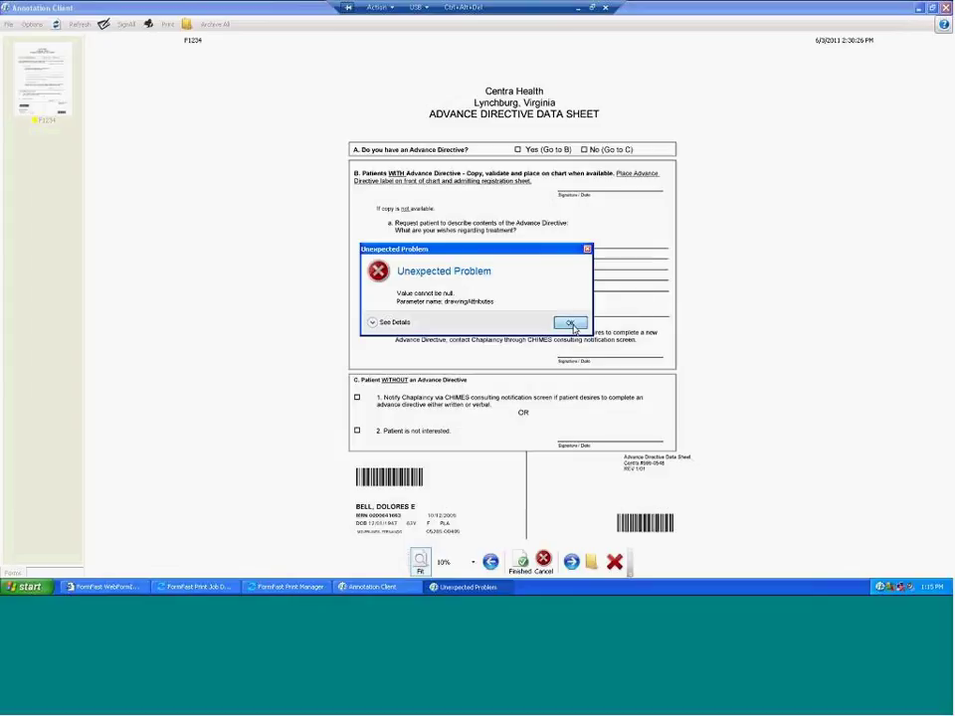
Step: Close the 'Value cannot be null' error and decline sending the crash report
click(572, 325)
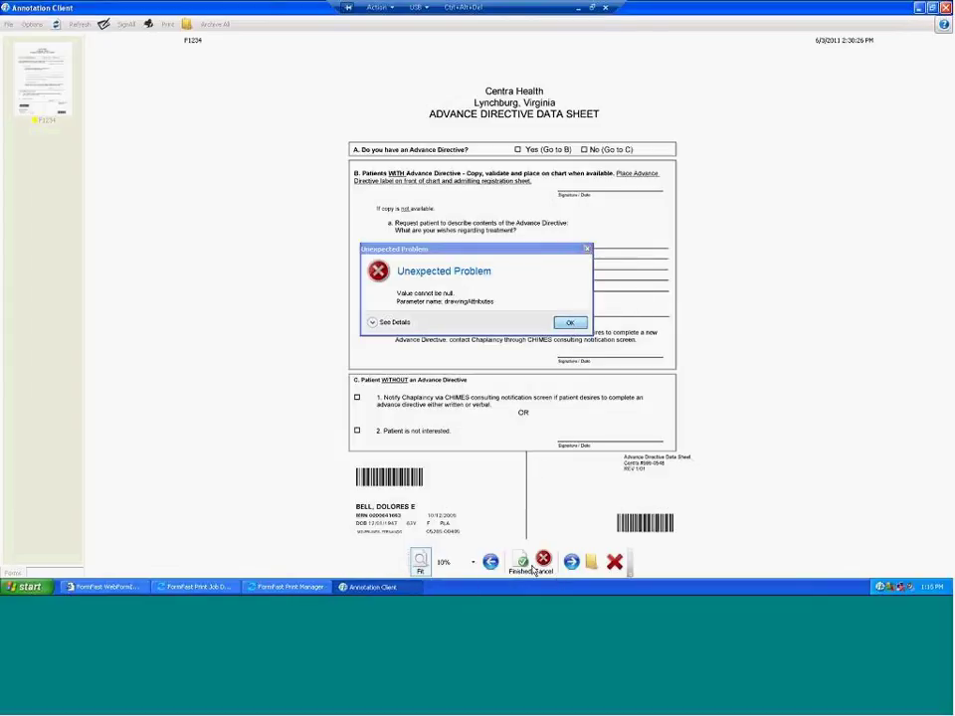
click(590, 355)
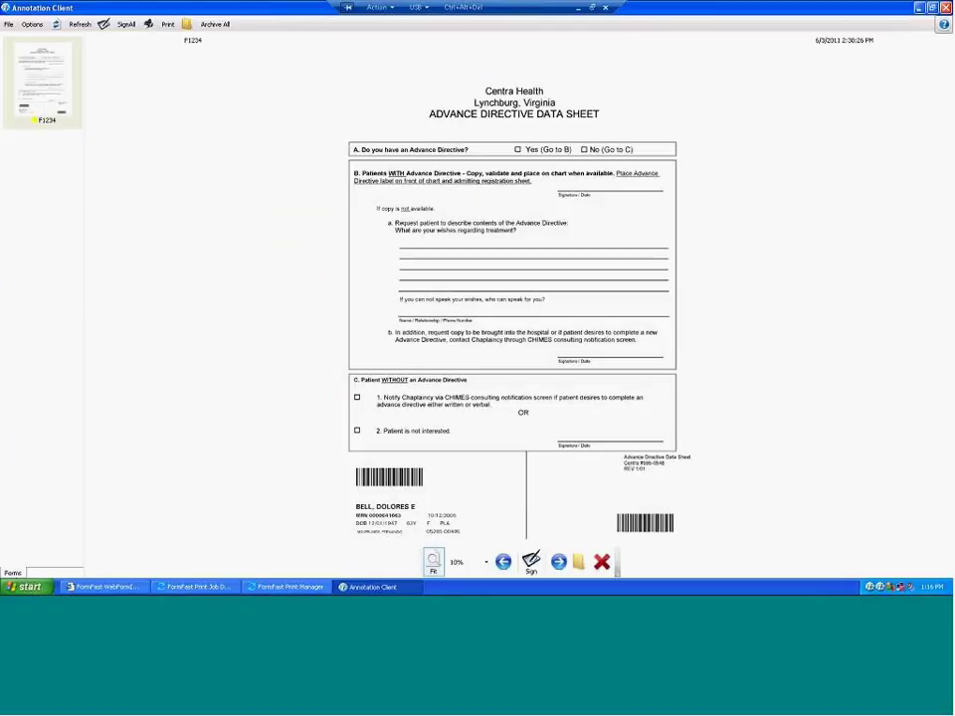
Step: Draw a signature on the section B Signature/Date line and finish signing
click(530, 560)
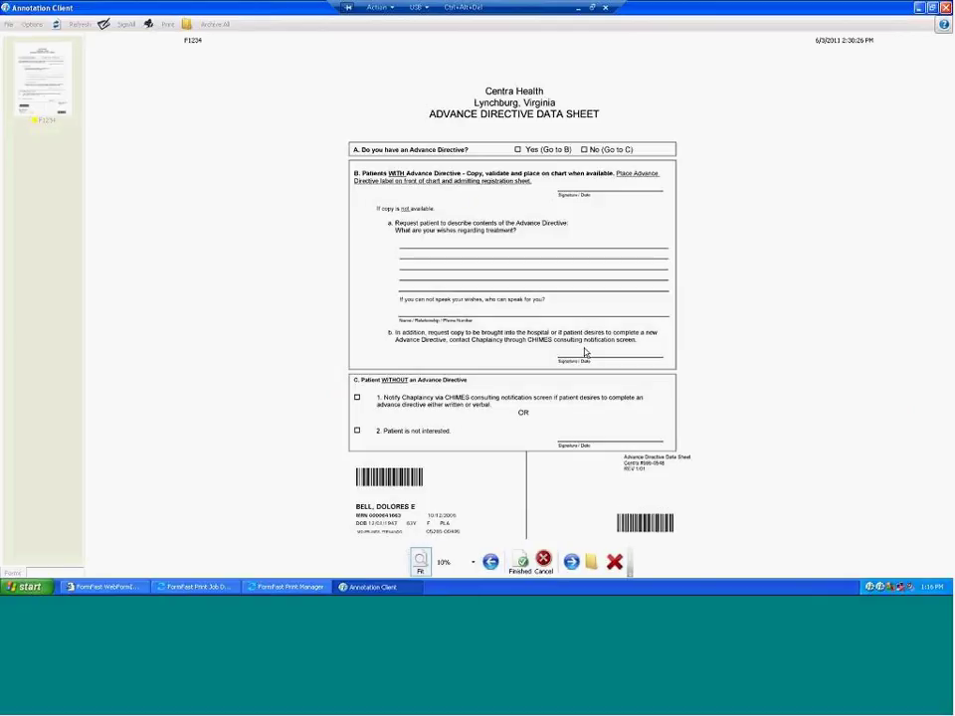
drag(563, 362, 597, 356)
click(520, 560)
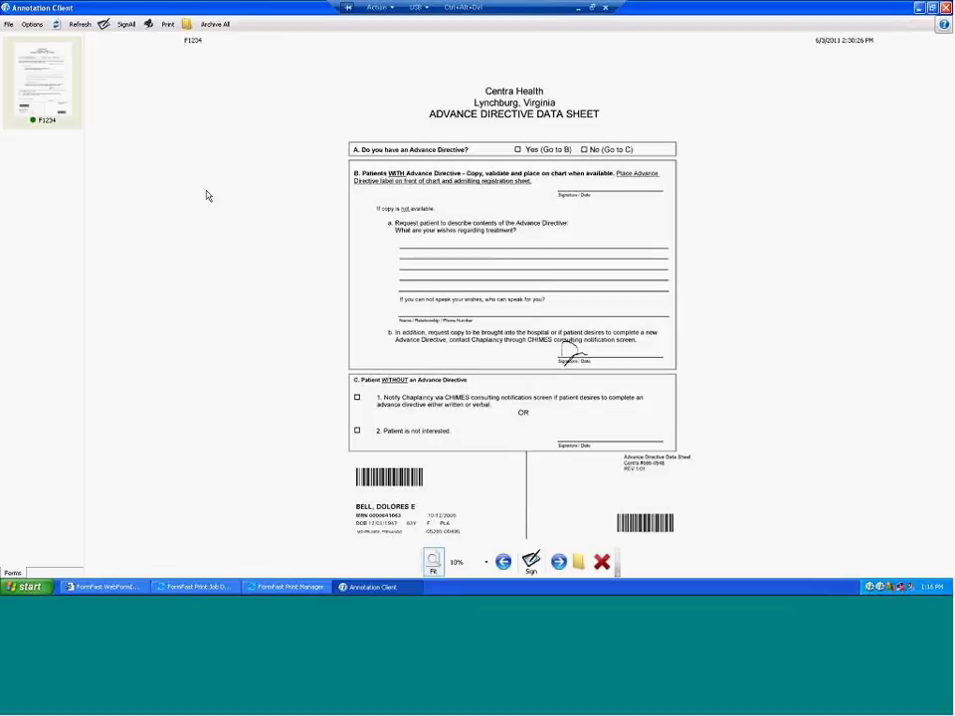
mouse_move(37, 103)
Step: Close the Annotation Client and open the WebFormImprint Administration page from the File menu
click(947, 8)
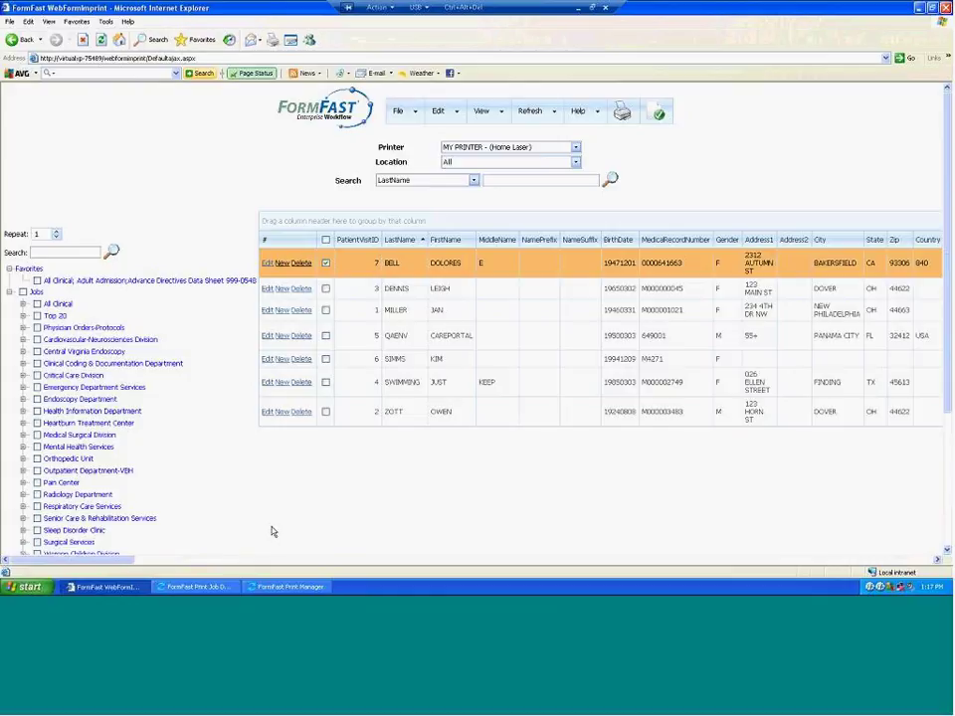
click(408, 114)
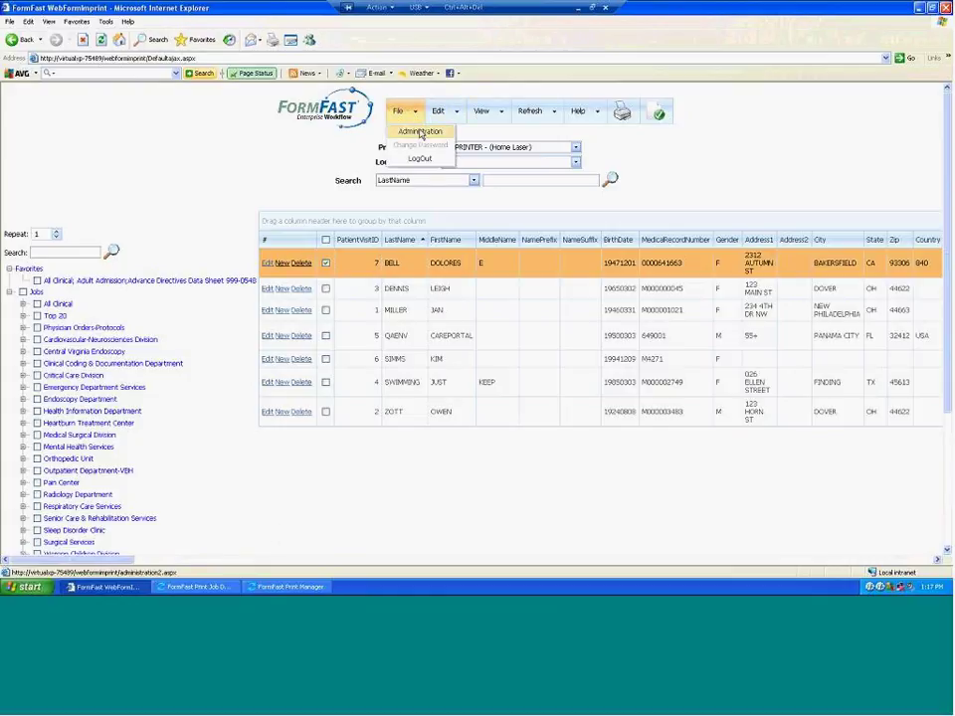
click(412, 132)
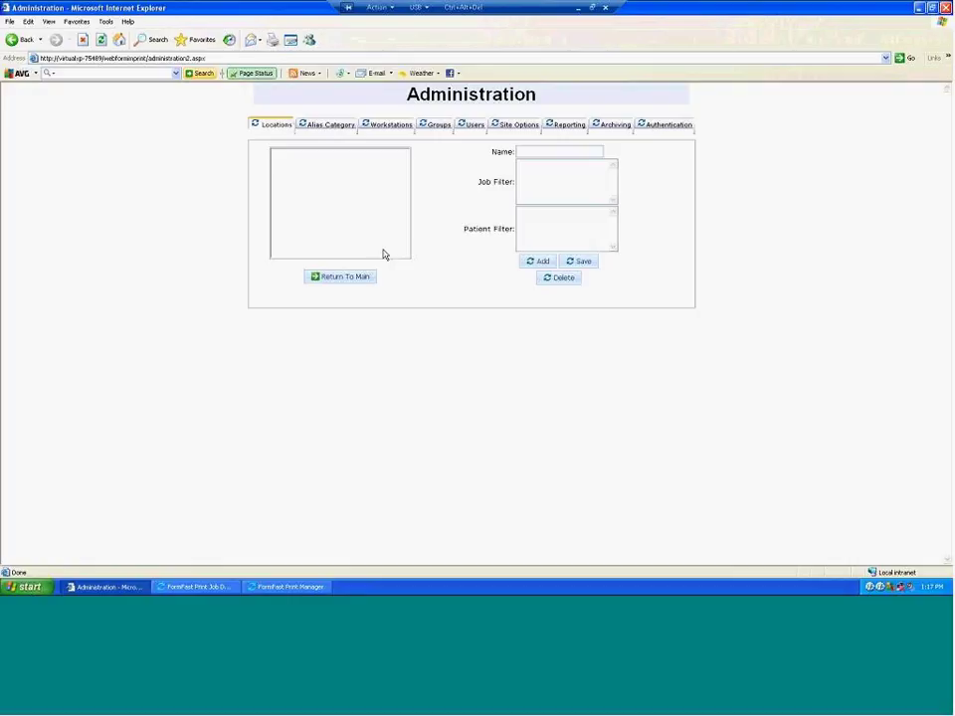
Step: Review the Workstations and Alias Category pages, then return to the main patient page
click(381, 128)
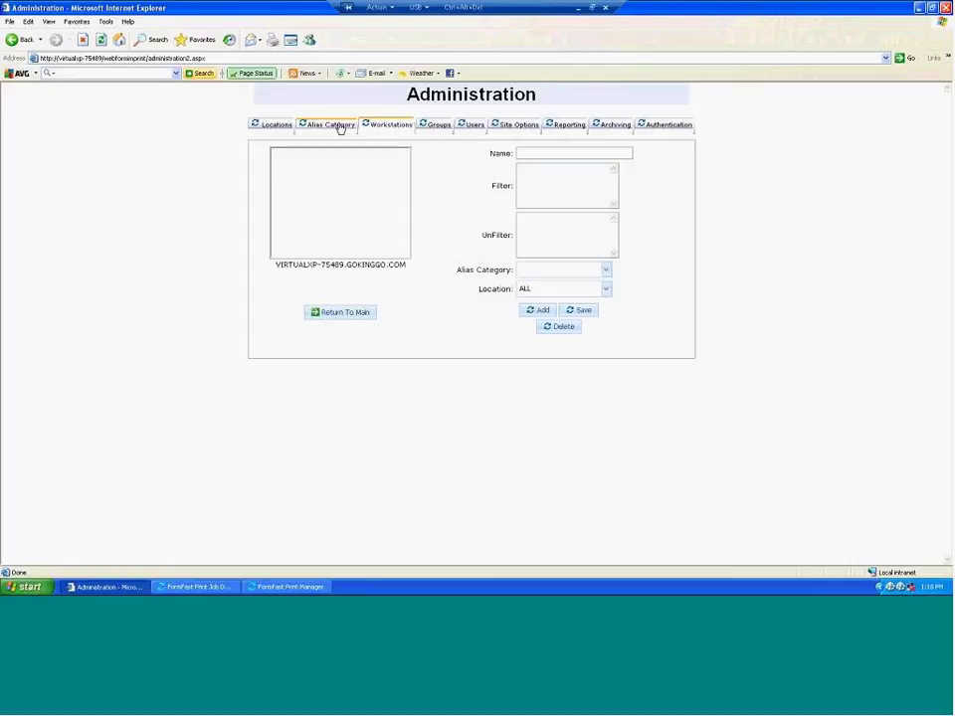
click(340, 127)
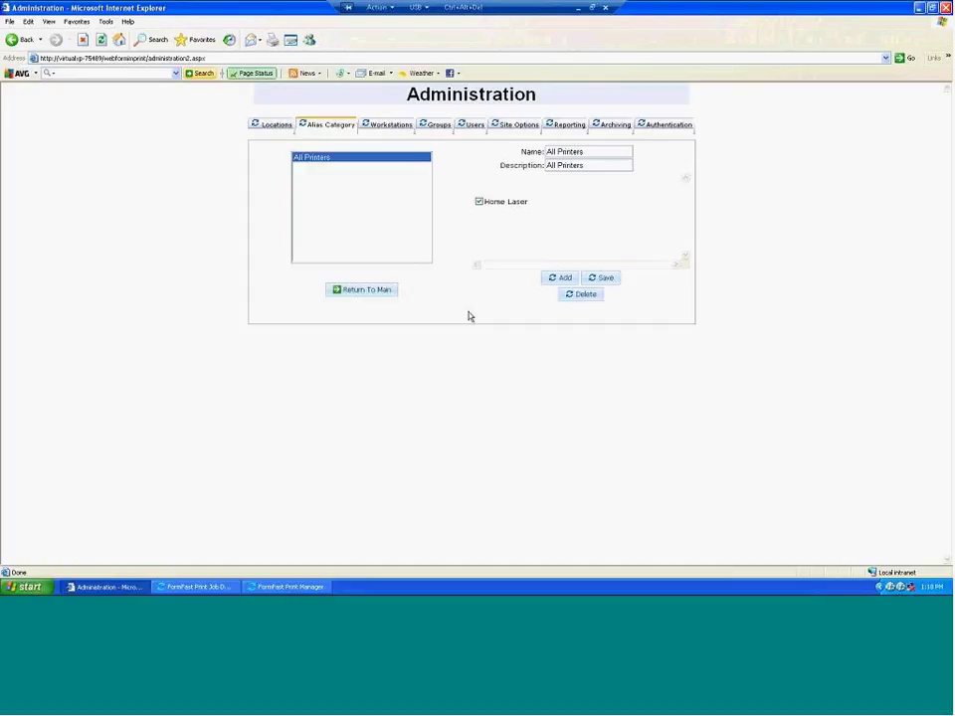
click(362, 290)
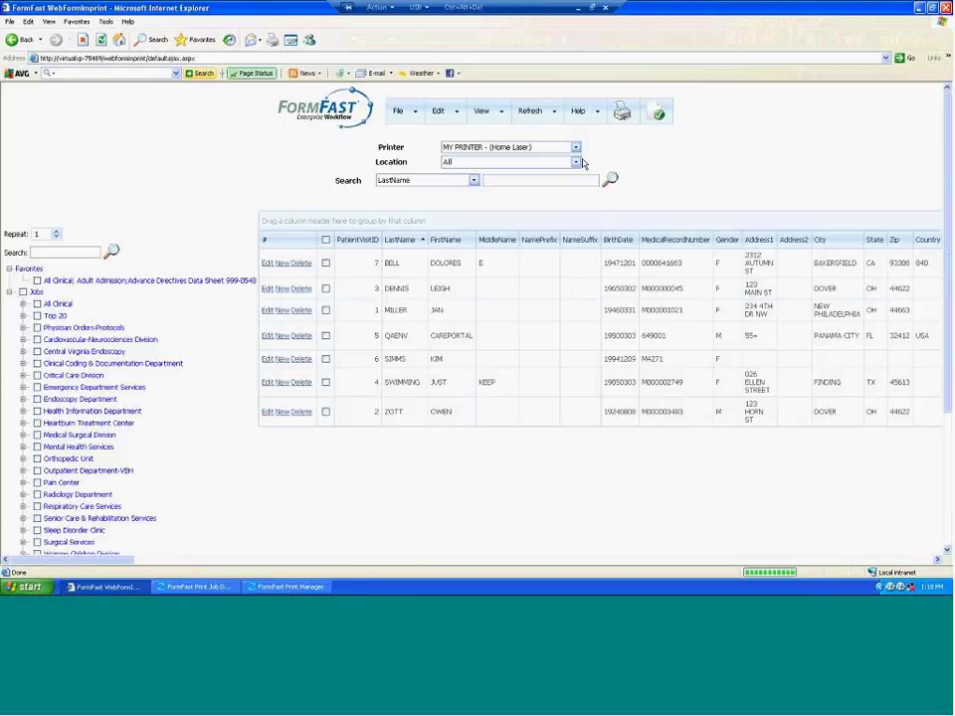
Step: Check the Printer dropdown's available printers, then reopen Administration from the File menu
click(576, 147)
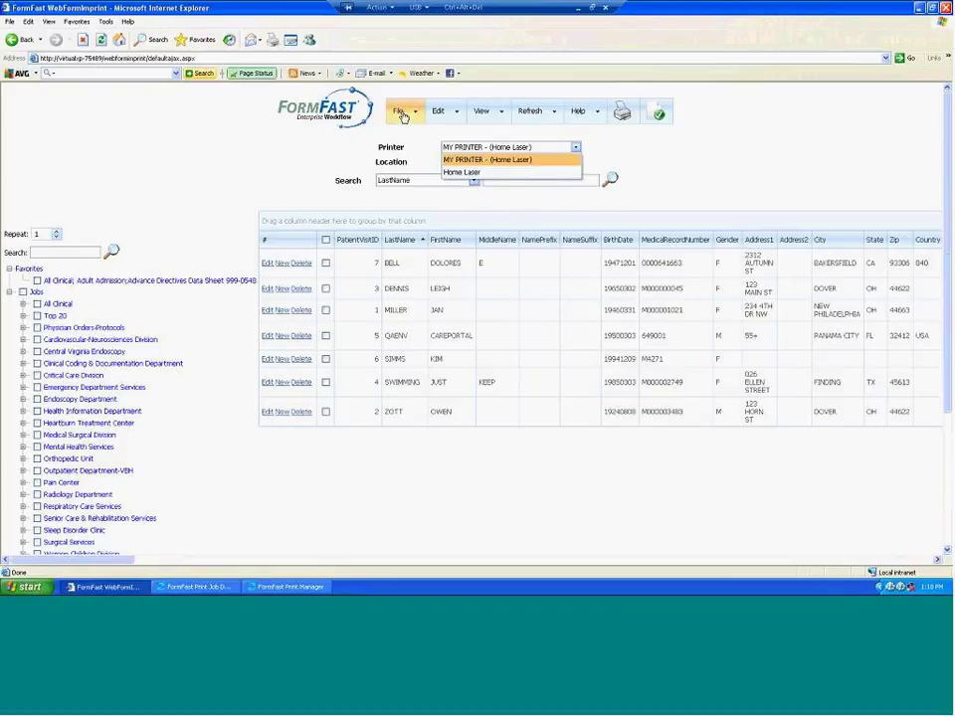
click(406, 115)
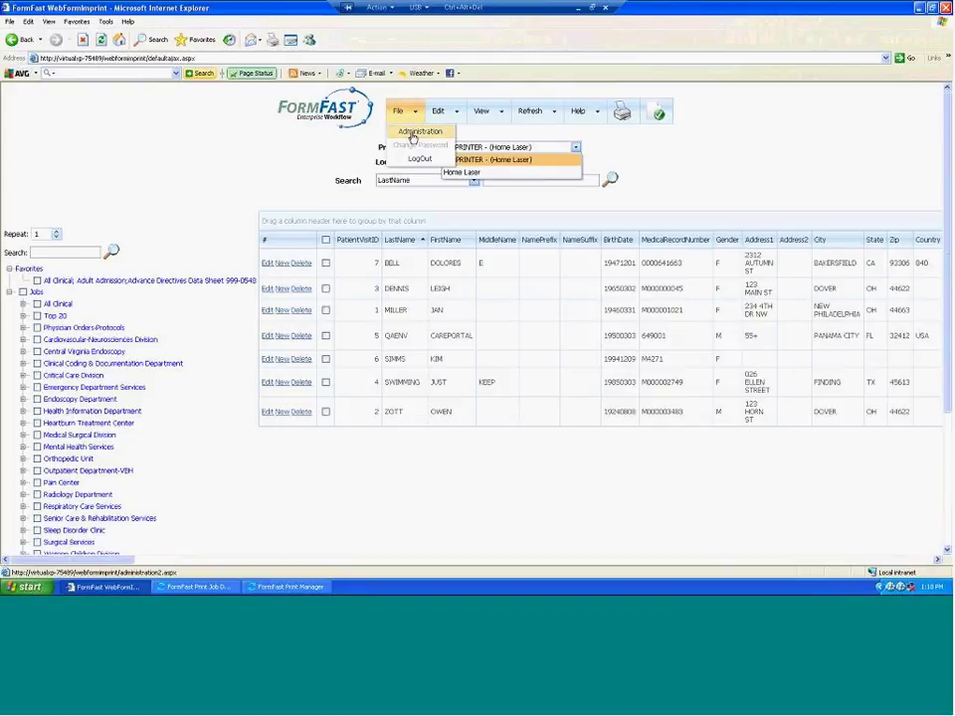
click(467, 211)
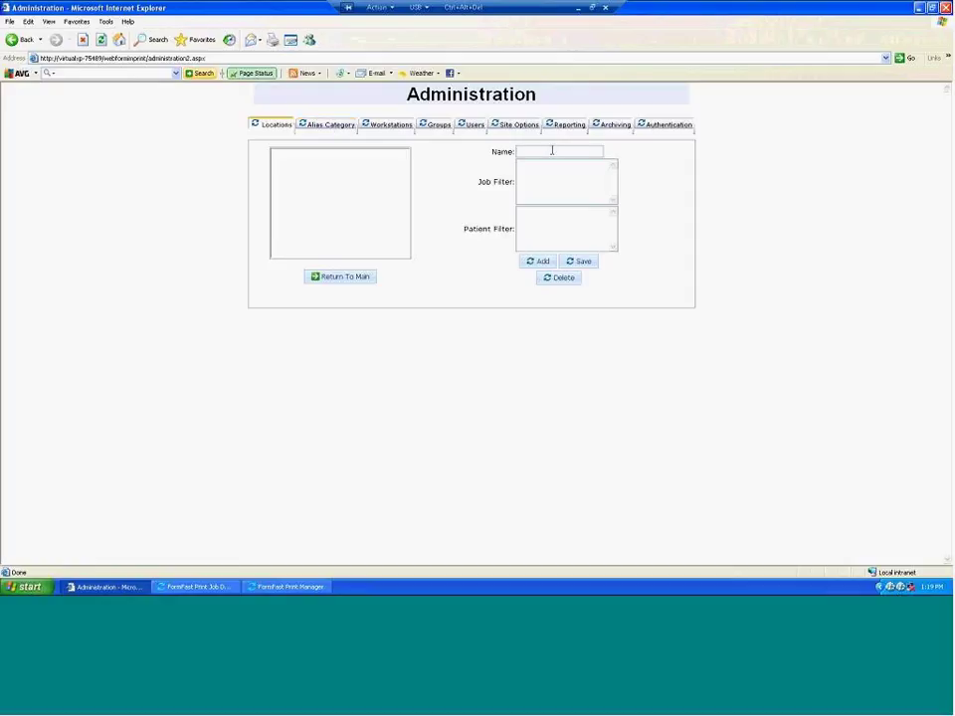
Step: Step through the Alias Category, Workstations and Groups administration pages
click(338, 127)
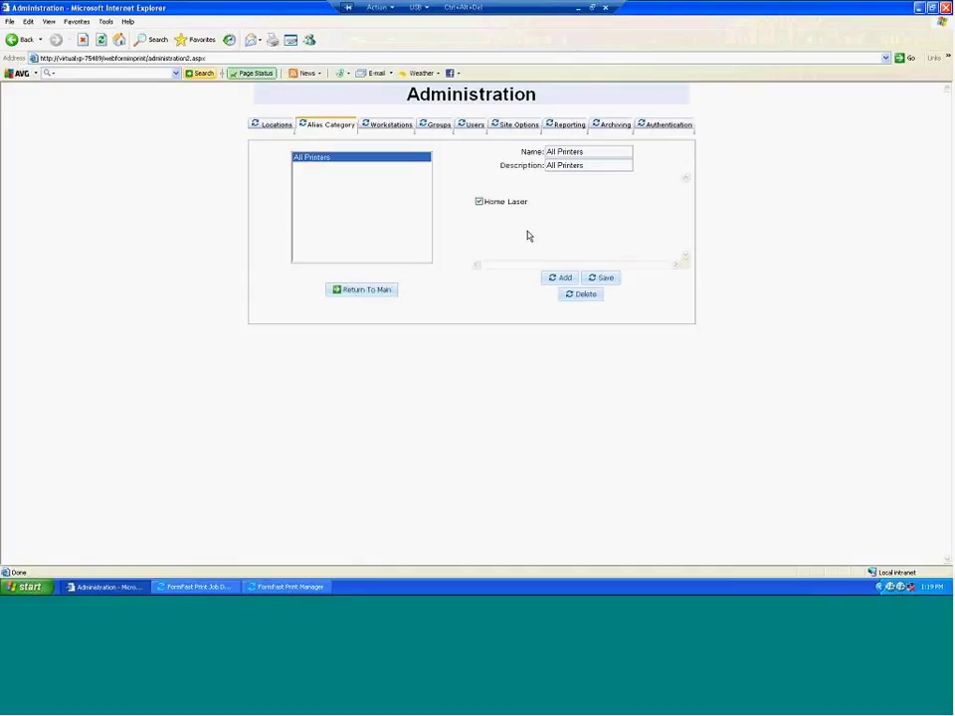
click(401, 130)
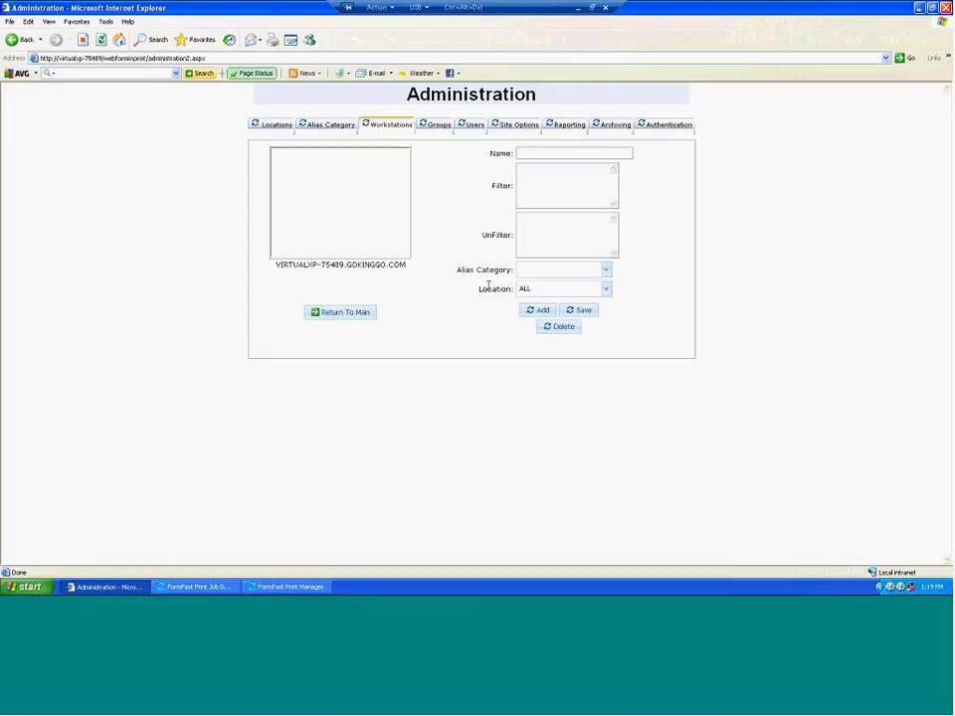
click(439, 126)
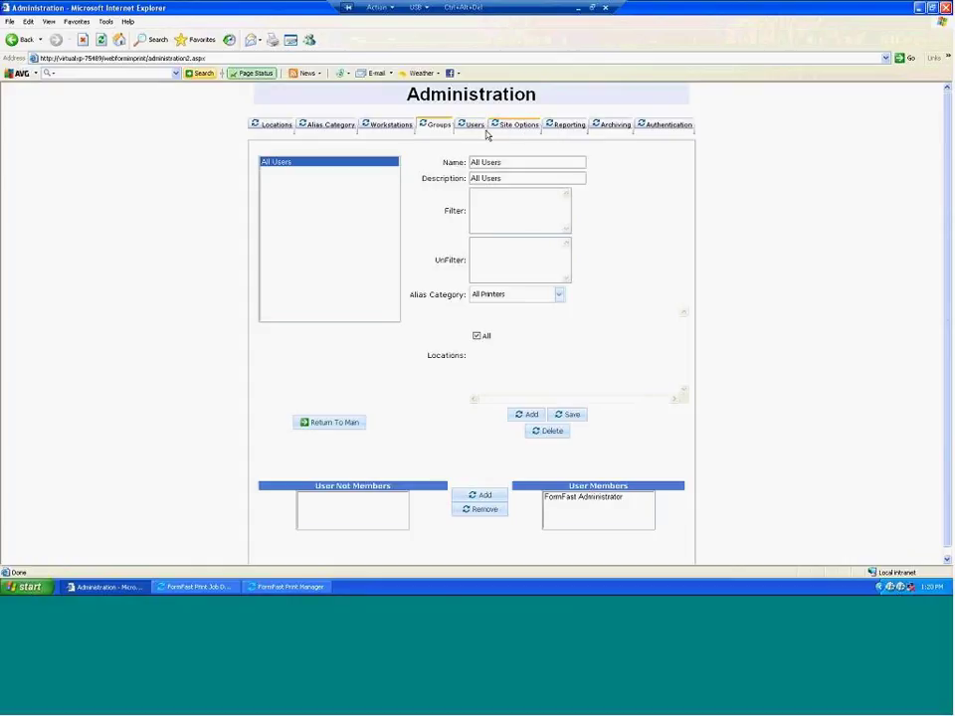
Step: After reviewing the All Users group, open the Site Options administration page
click(513, 126)
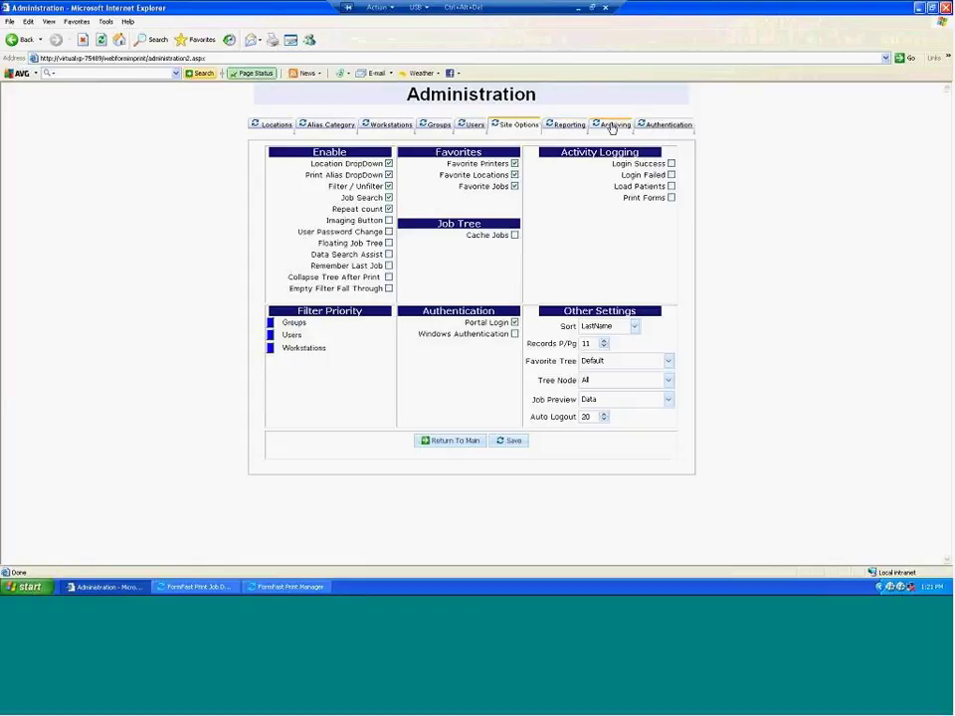
Step: After reviewing Site Options, open the Authentication administration page
click(666, 131)
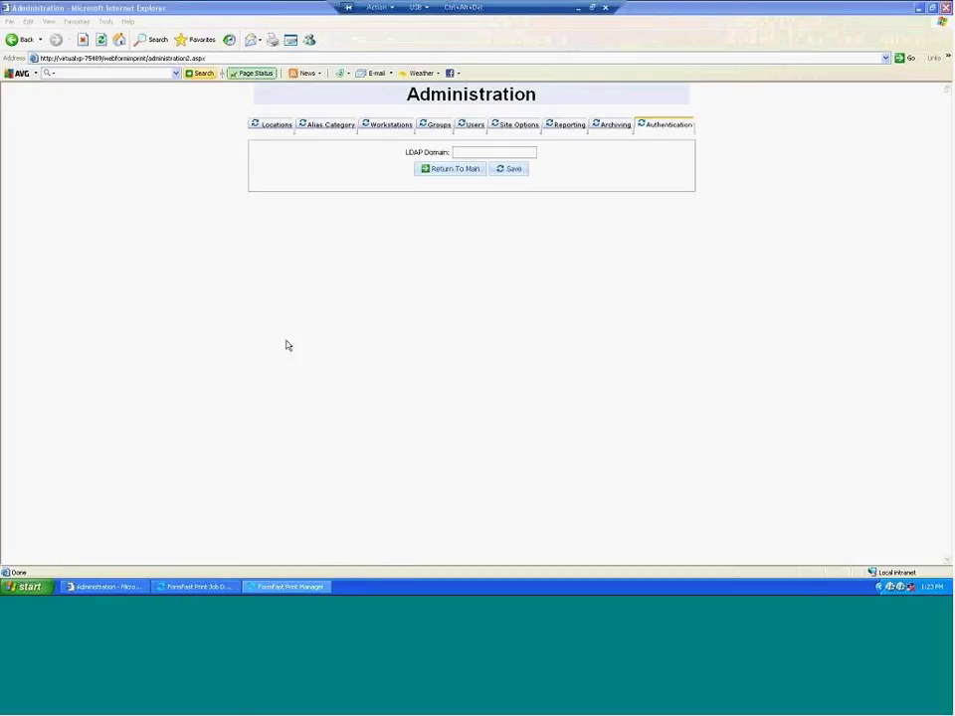
Step: Minimize the remote WebFormImprint session and bring up the Windows Start menu
click(578, 8)
key(super)
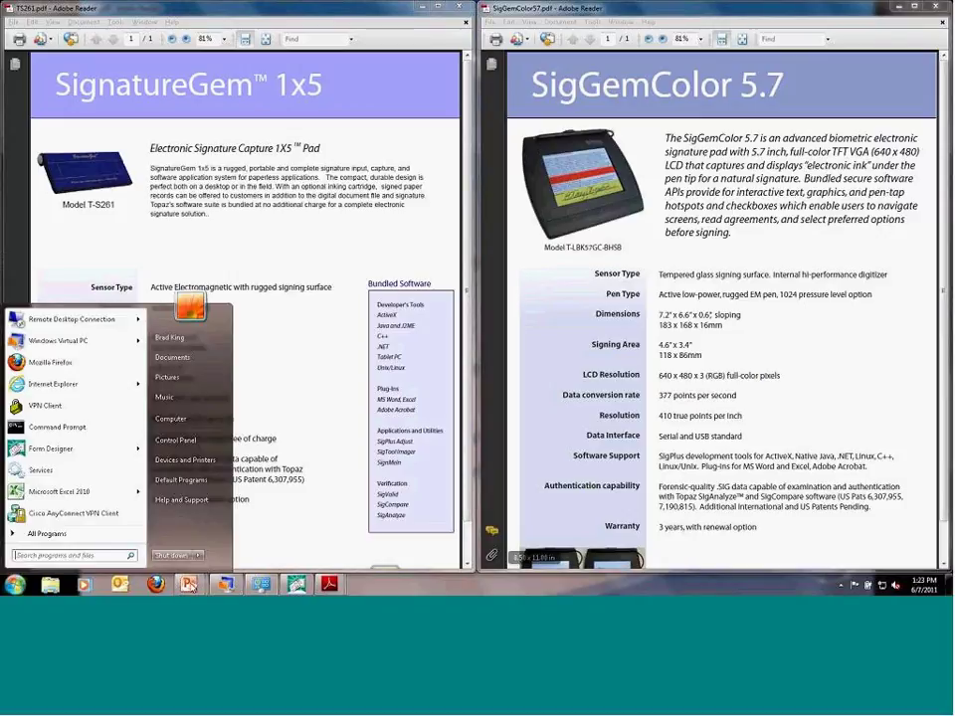
Step: Cycle the Flip 3D window stack to reach the Web Form Imprint feature-summary slide
key(super+Tab)
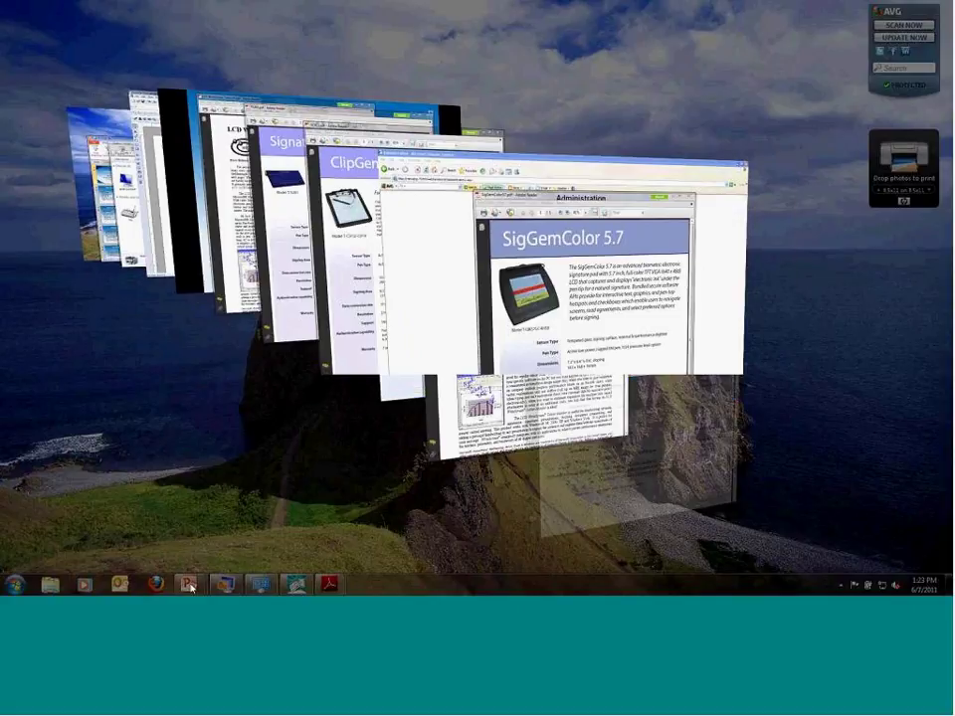
key(super+Tab)
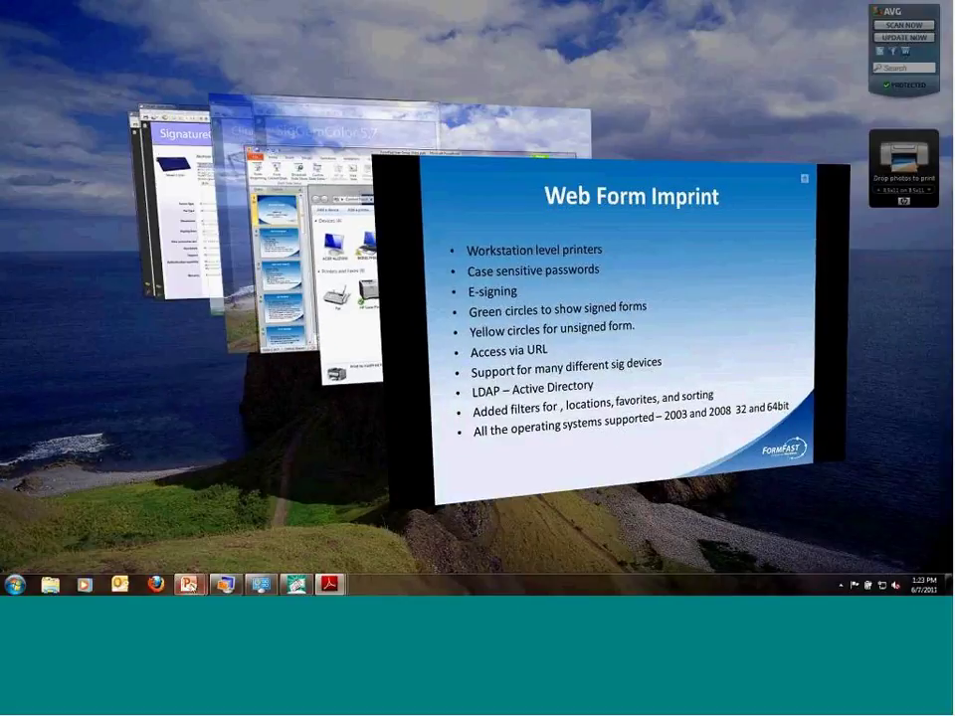
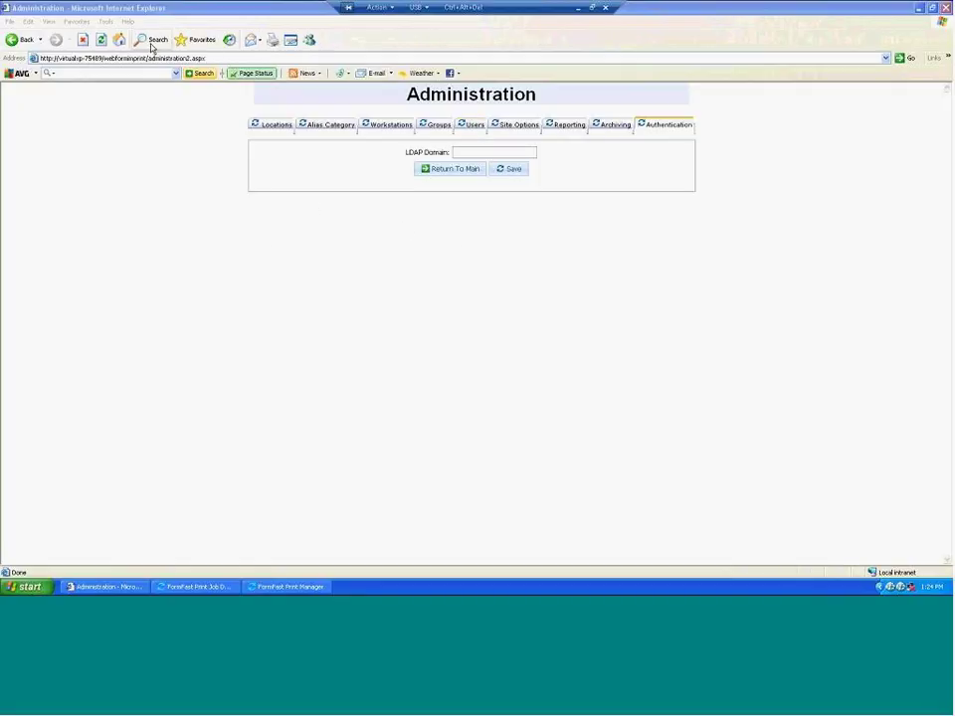
Step: Glance at the Favorites list, then show the Locations settings with empty Name, Job Filter and Patient Filter fields
click(80, 22)
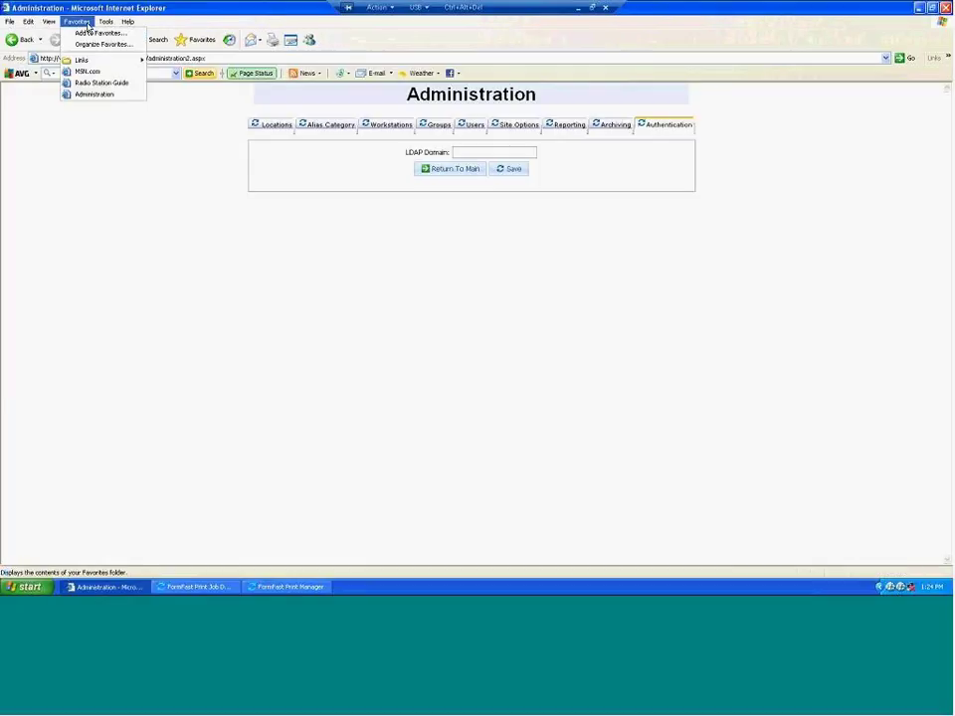
click(112, 205)
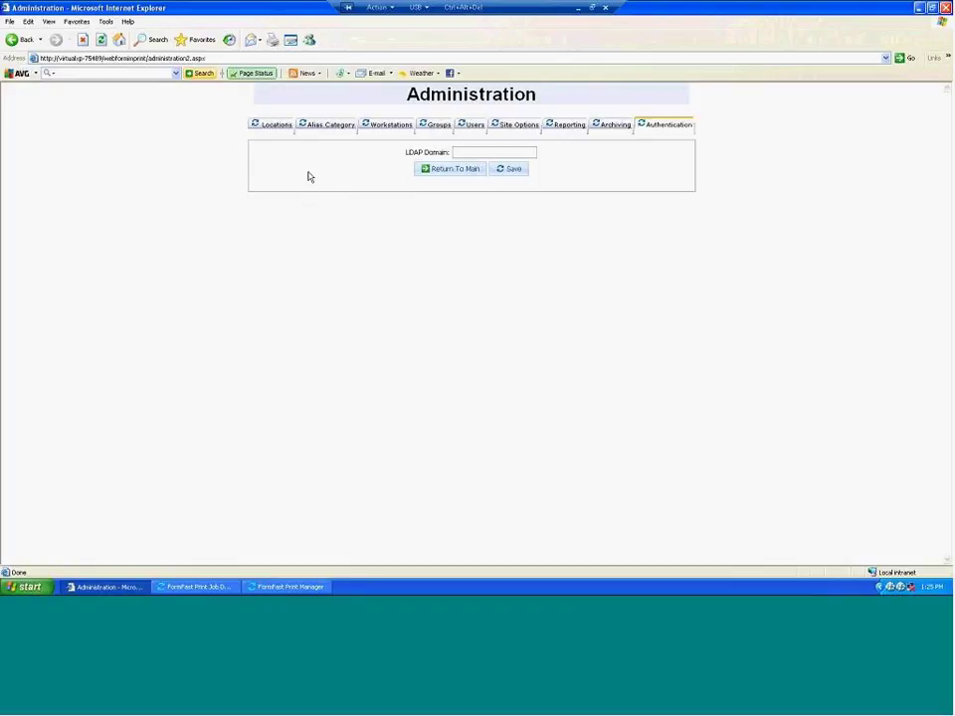
click(279, 127)
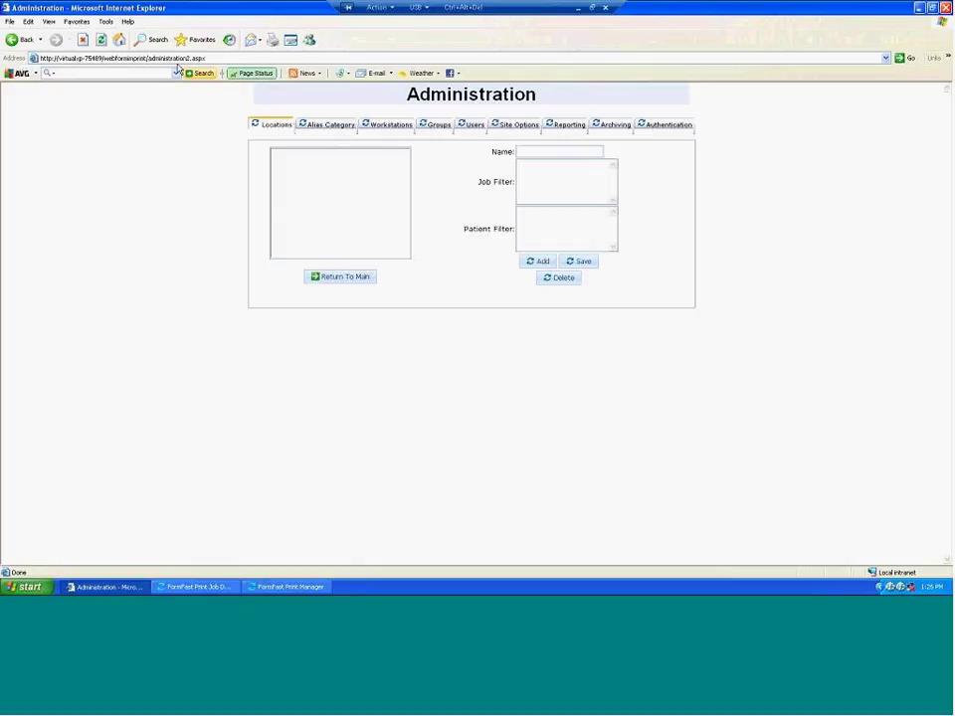
Step: Browse the Favorites and Links lists, then return from Administration to the main patient screen
click(87, 22)
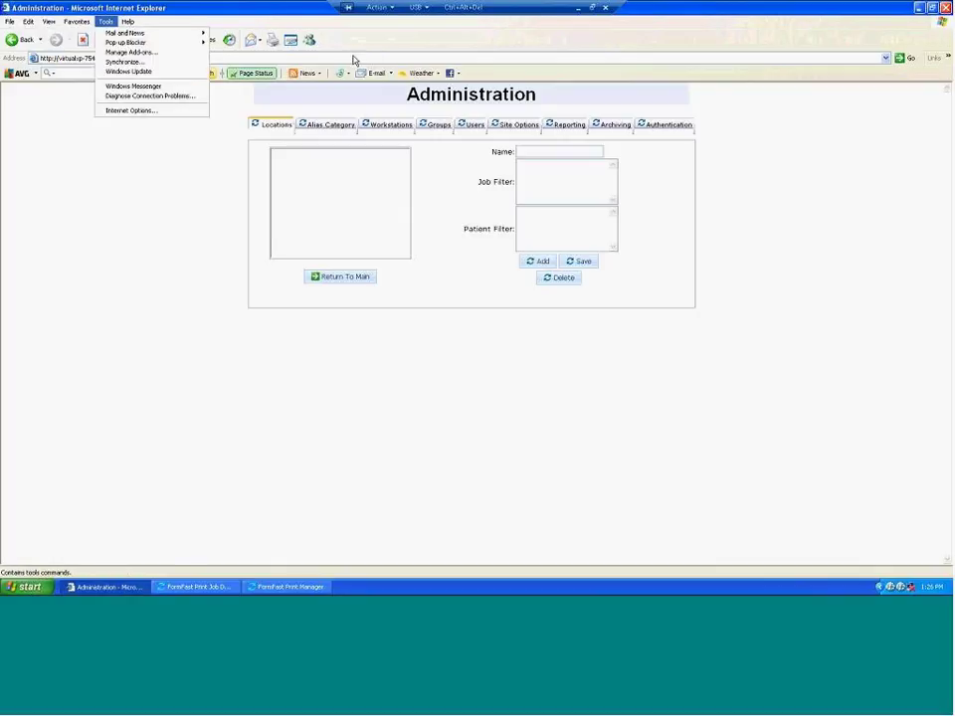
click(443, 57)
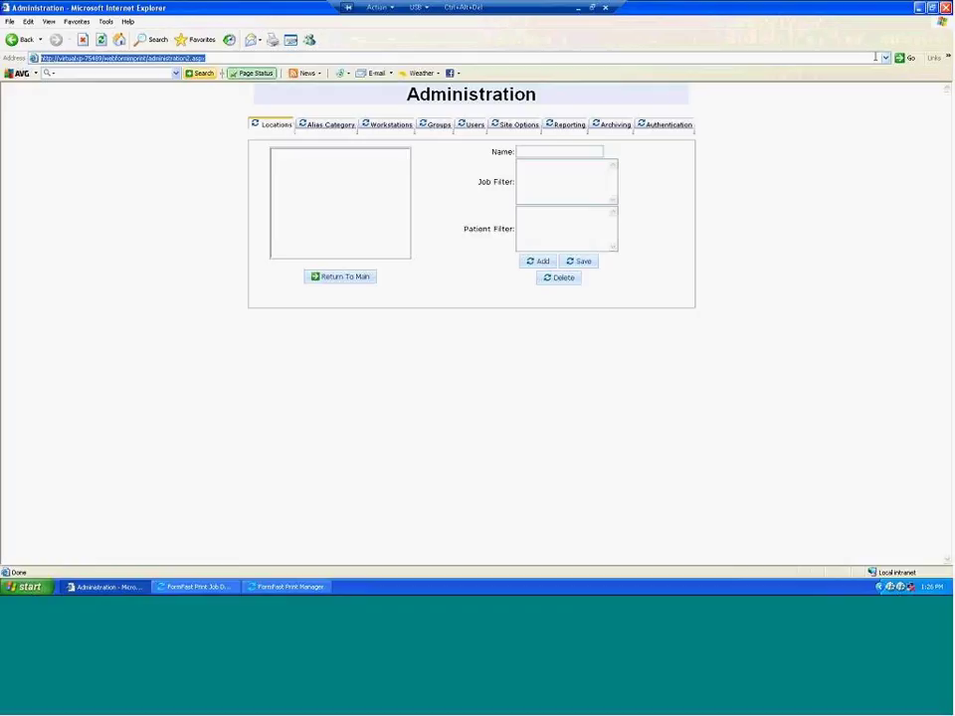
click(946, 58)
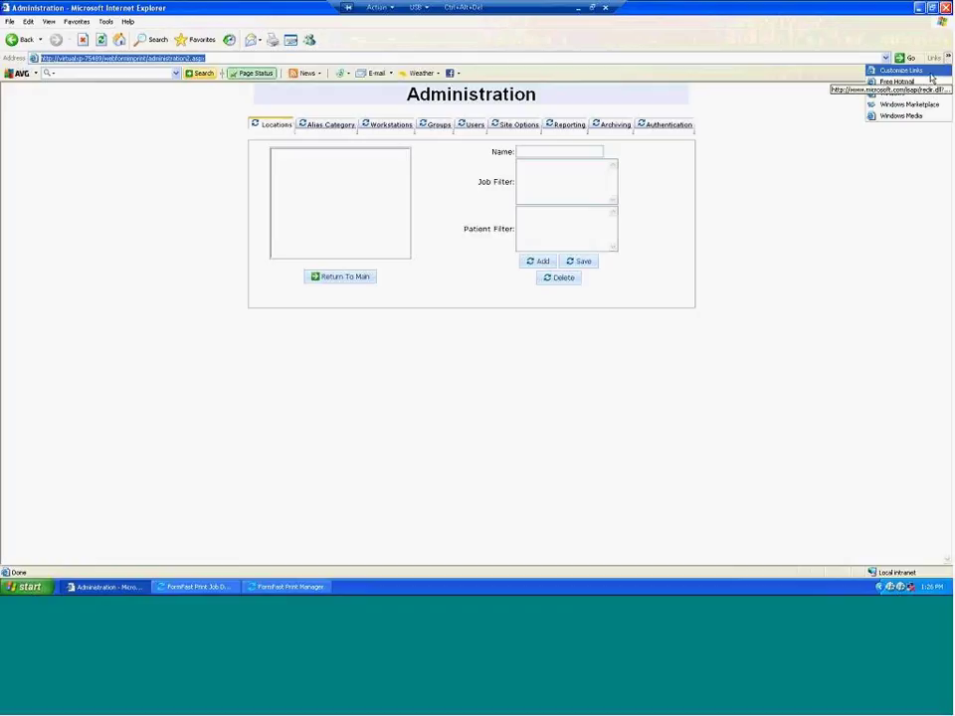
click(802, 118)
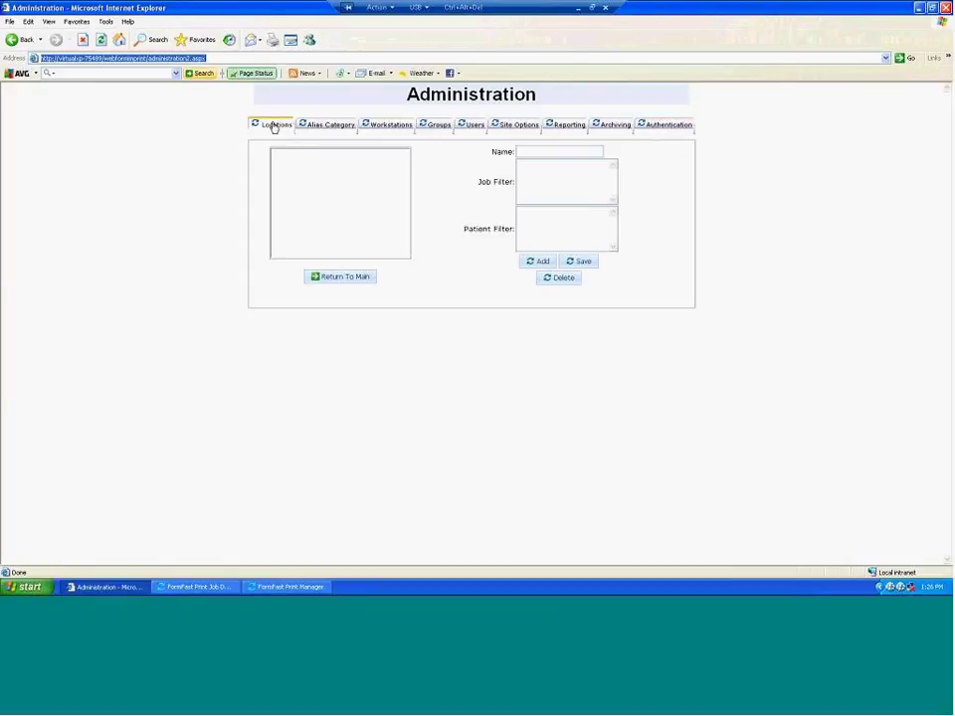
click(335, 249)
click(351, 281)
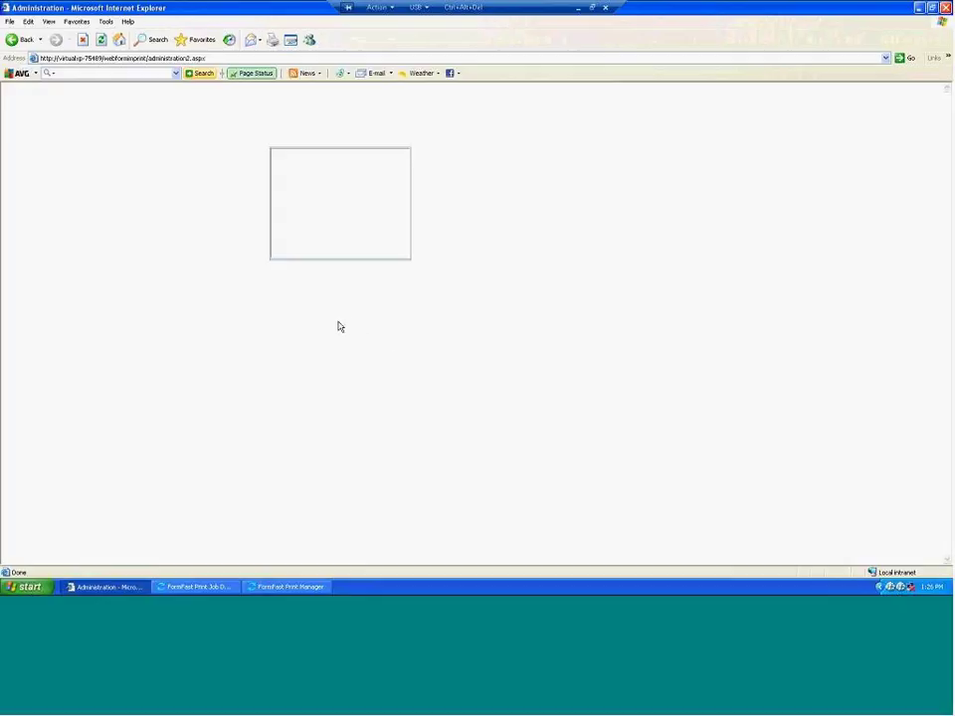
Step: Check the first patient, send their documents for signing, and reopen the Administration settings
click(325, 284)
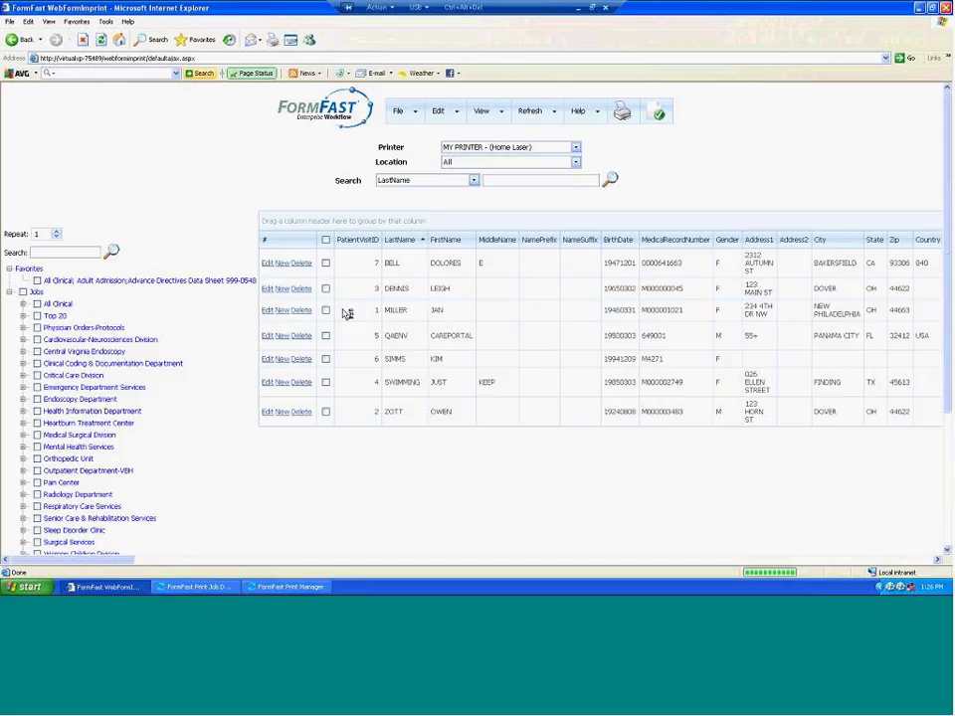
click(326, 263)
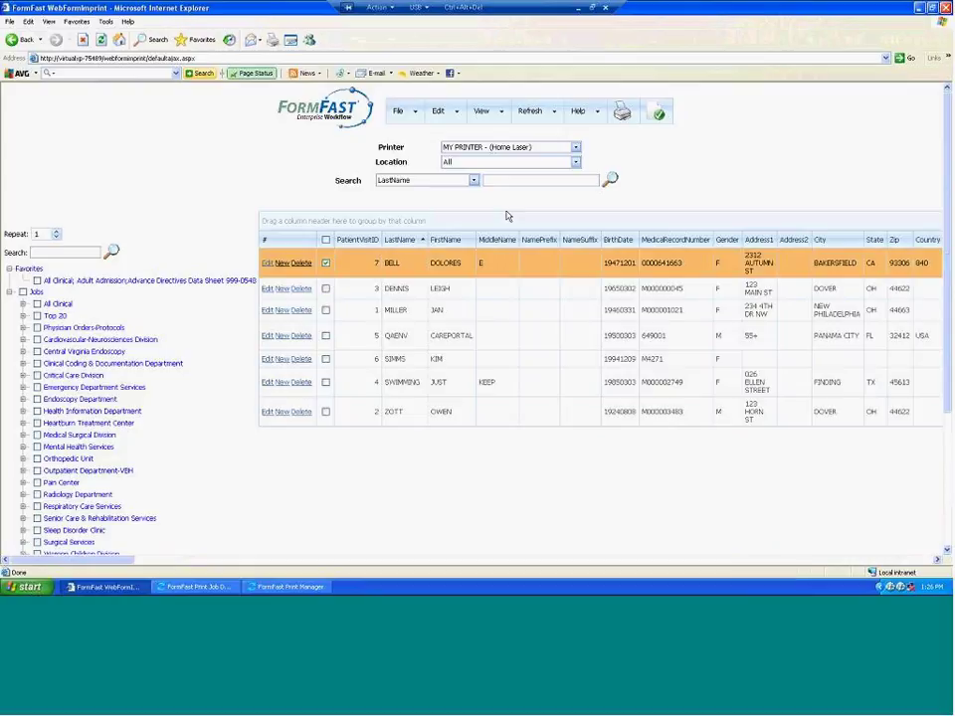
click(659, 116)
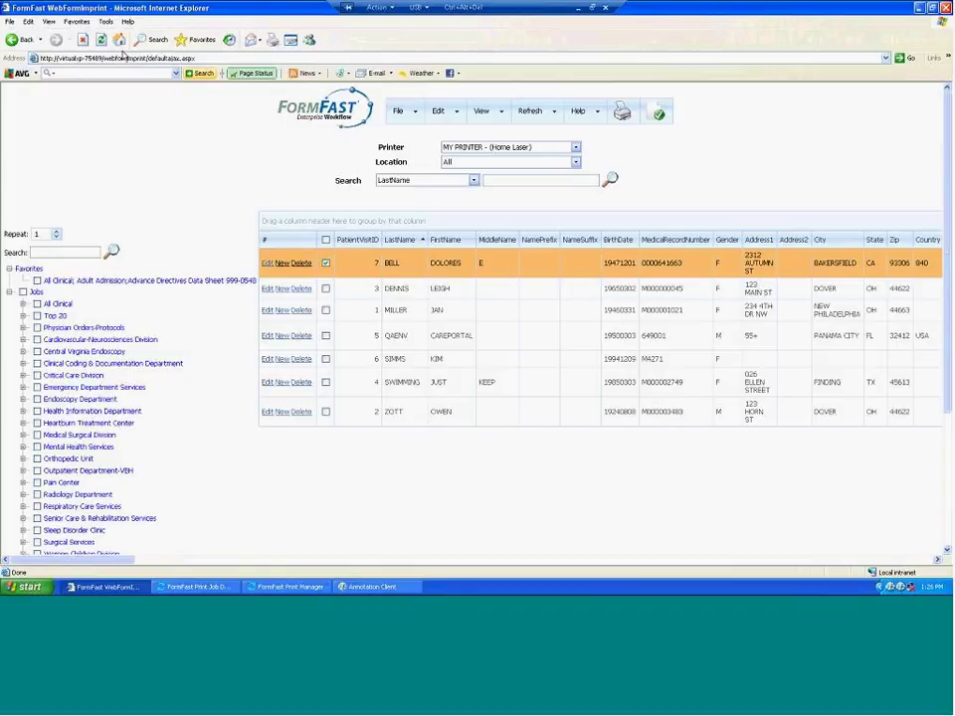
click(402, 112)
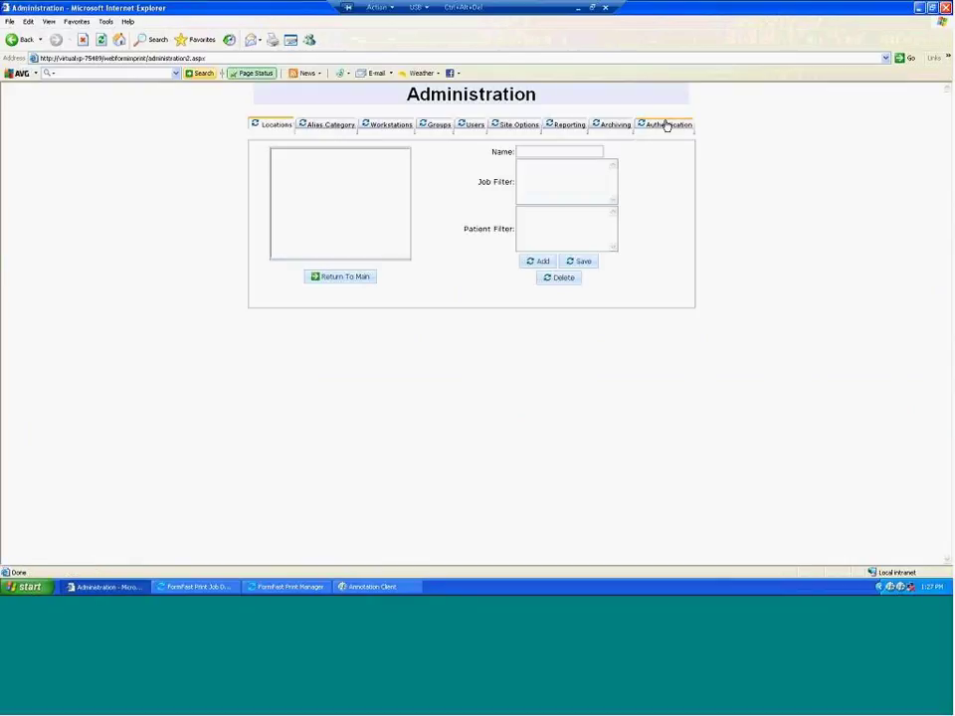
Step: Paste the Archiving tab's Sig Capture URL into the address bar and load it to launch the Annotation Client
click(666, 124)
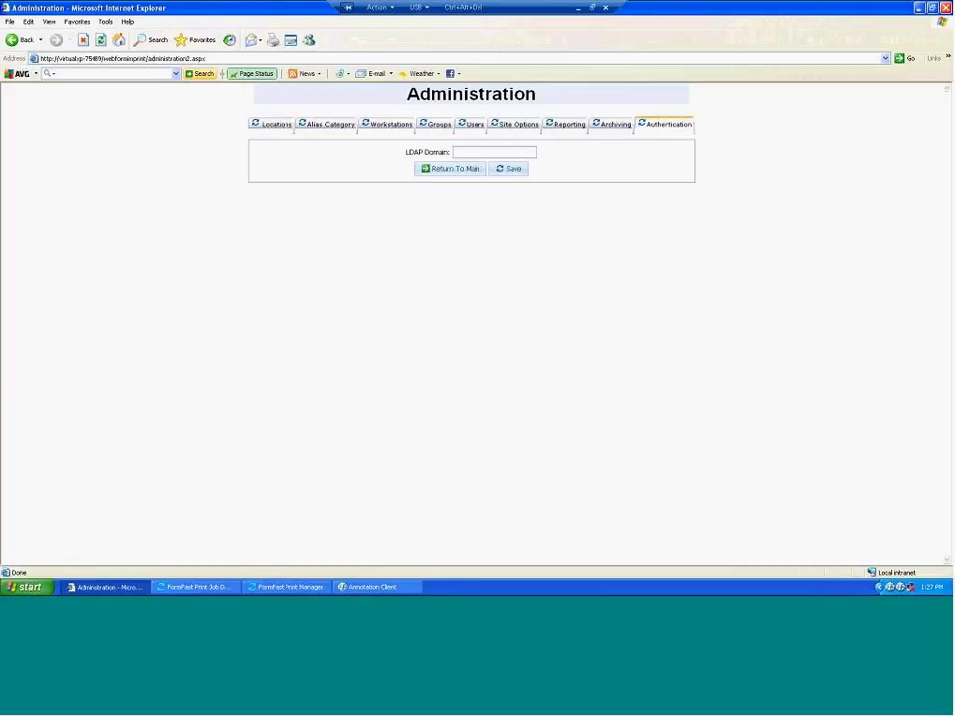
click(614, 127)
drag(379, 153, 517, 153)
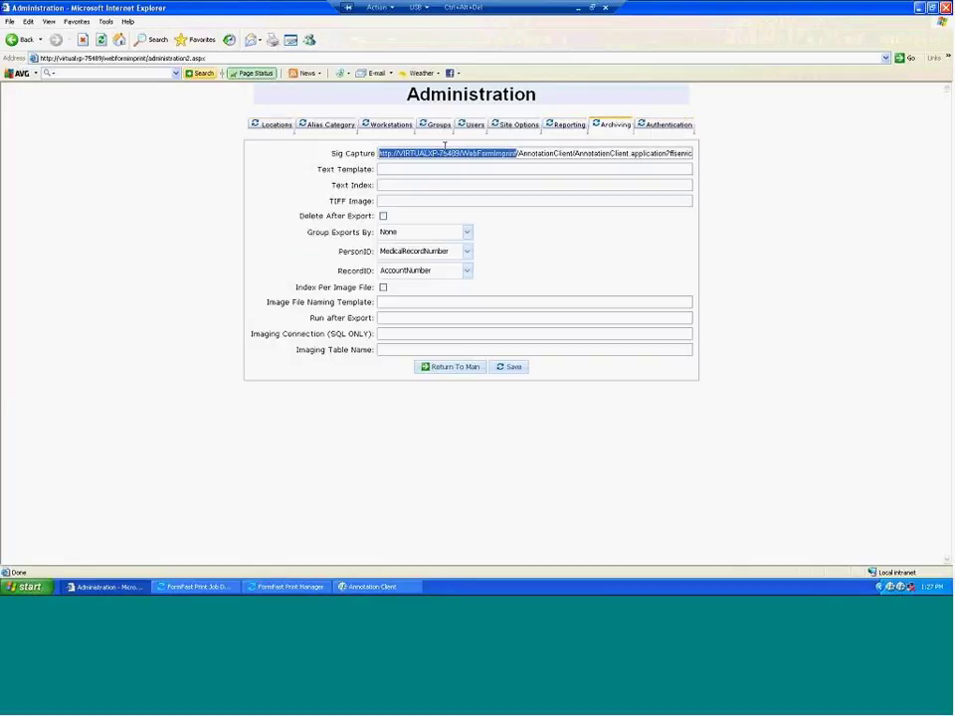
drag(625, 141, 730, 143)
key(ctrl+c)
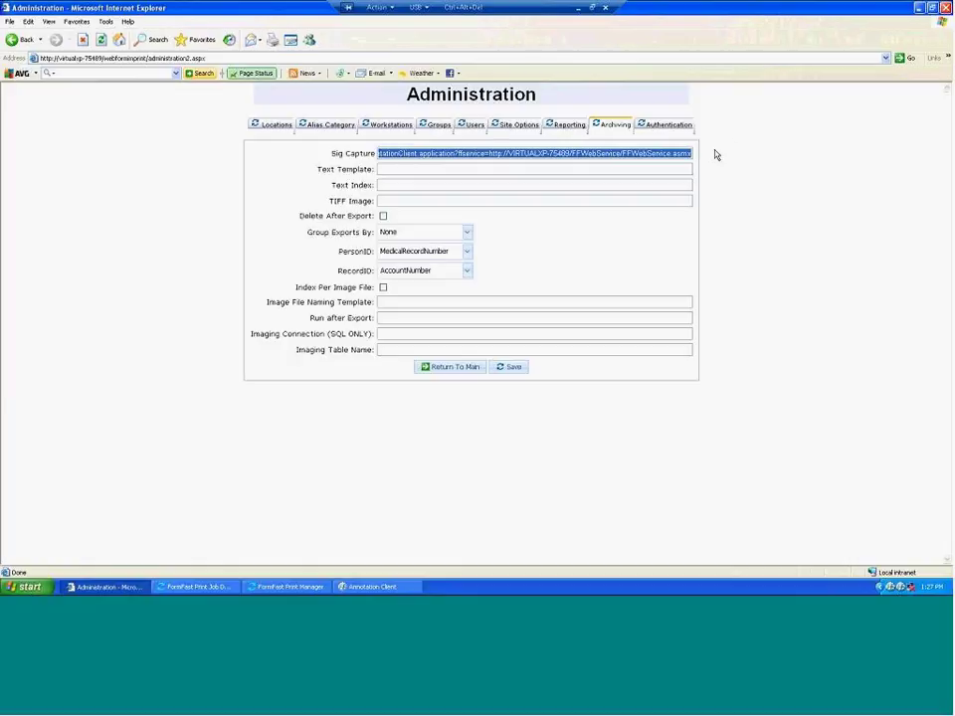
click(436, 57)
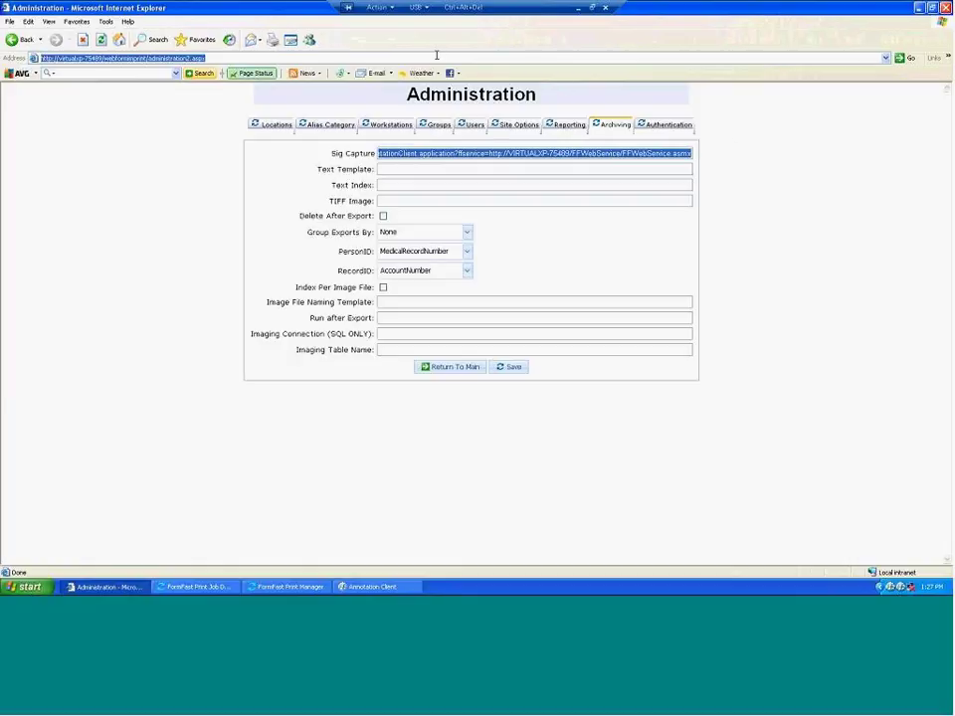
key(ctrl+v)
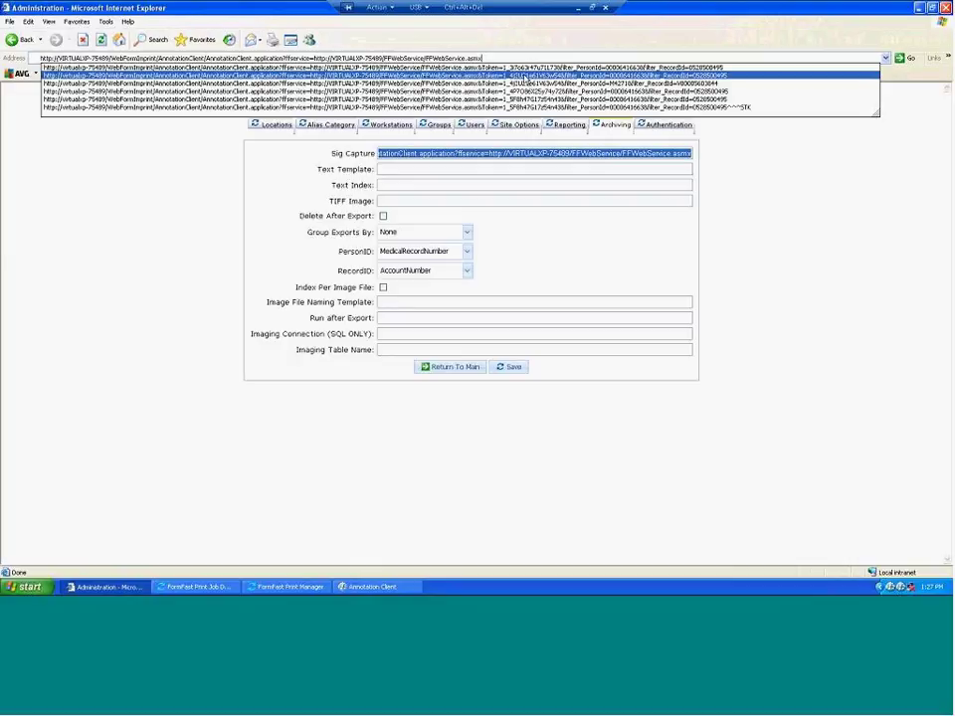
click(526, 74)
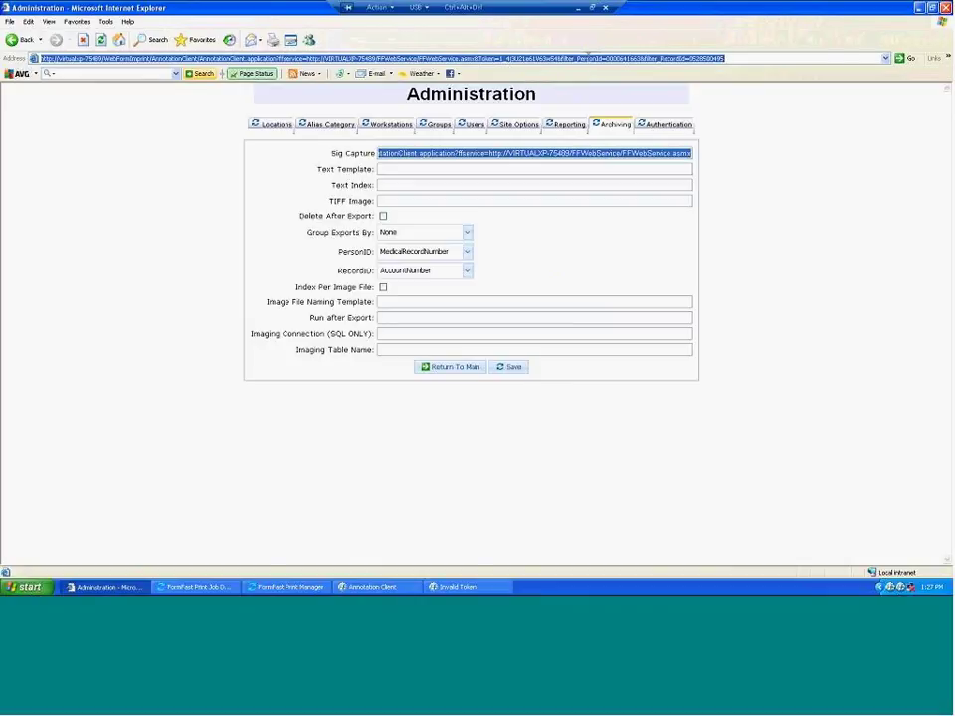
Step: Copy the address bar URL and dismiss the Invalid Token error
right_click(589, 57)
click(609, 89)
click(473, 587)
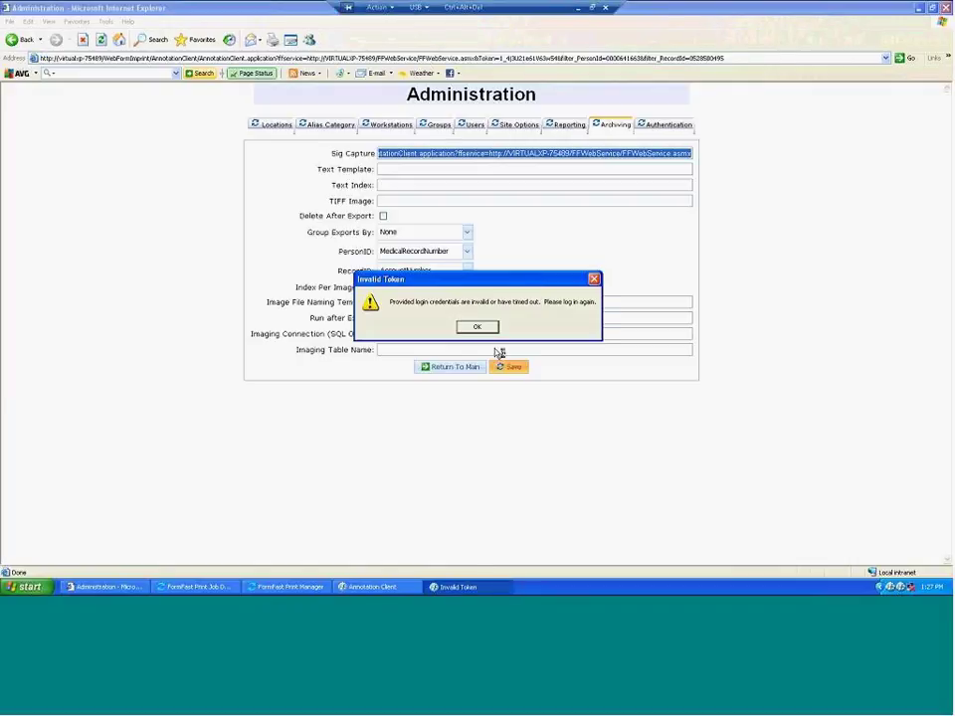
click(477, 326)
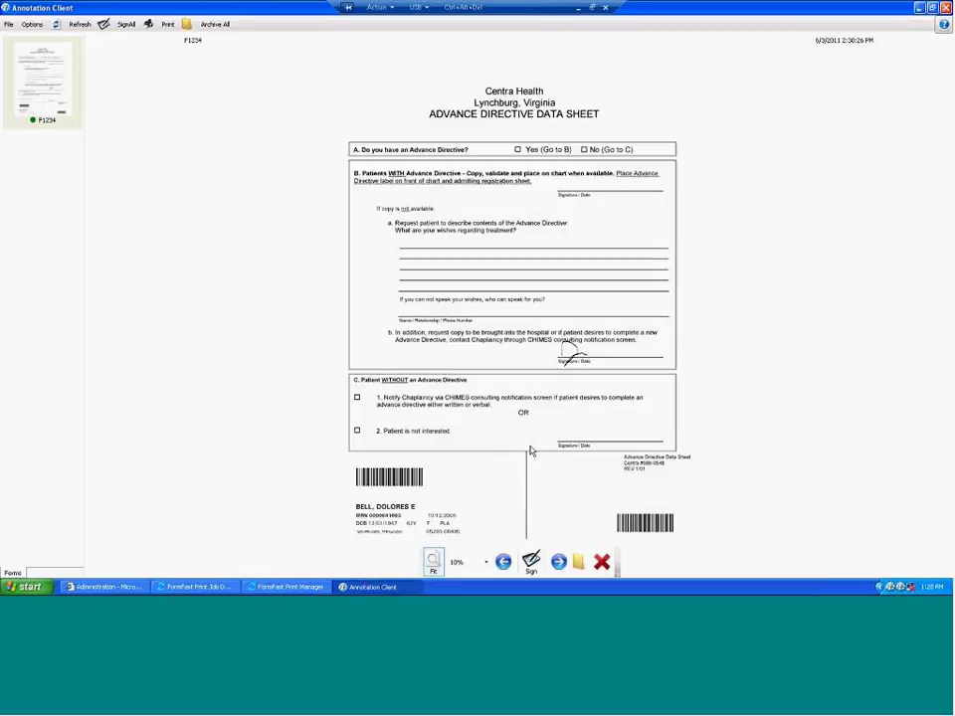
Step: Close the Annotation Client showing the Advance Directive Data Sheet and return to the Archiving settings
click(324, 587)
click(346, 588)
click(945, 7)
click(780, 237)
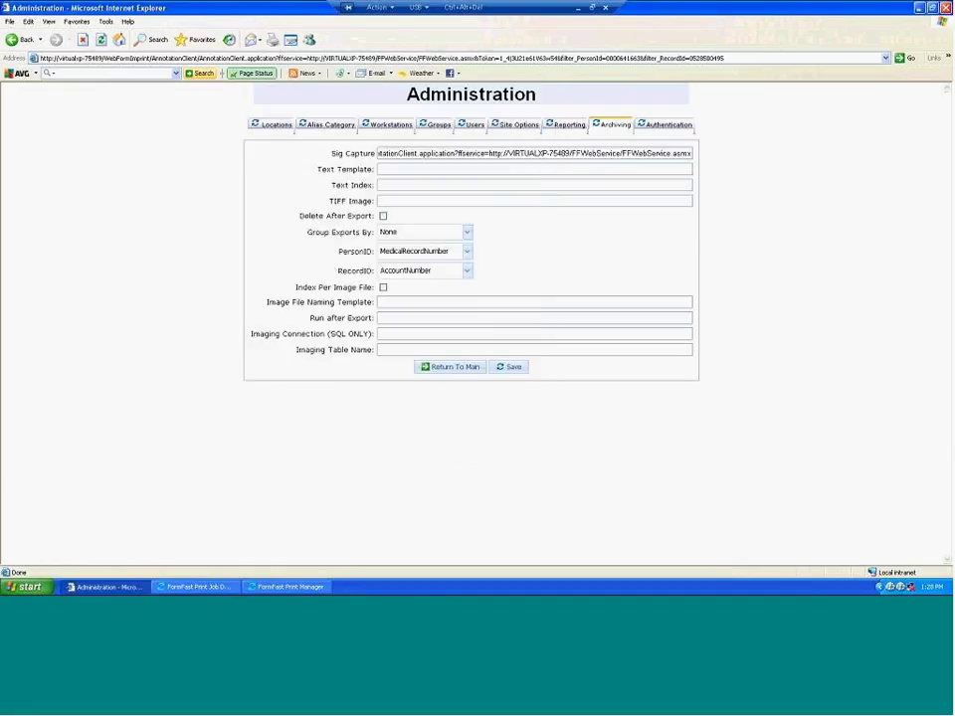
Step: Return to the seven-patient list, check the first patient and launch the annotation client for it
click(474, 366)
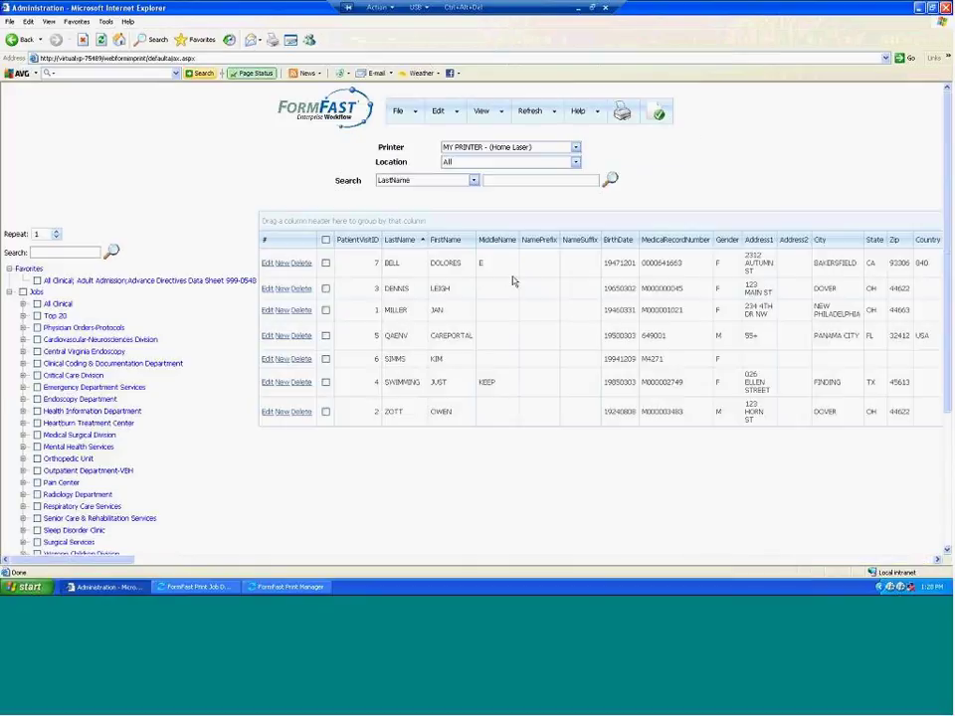
click(353, 263)
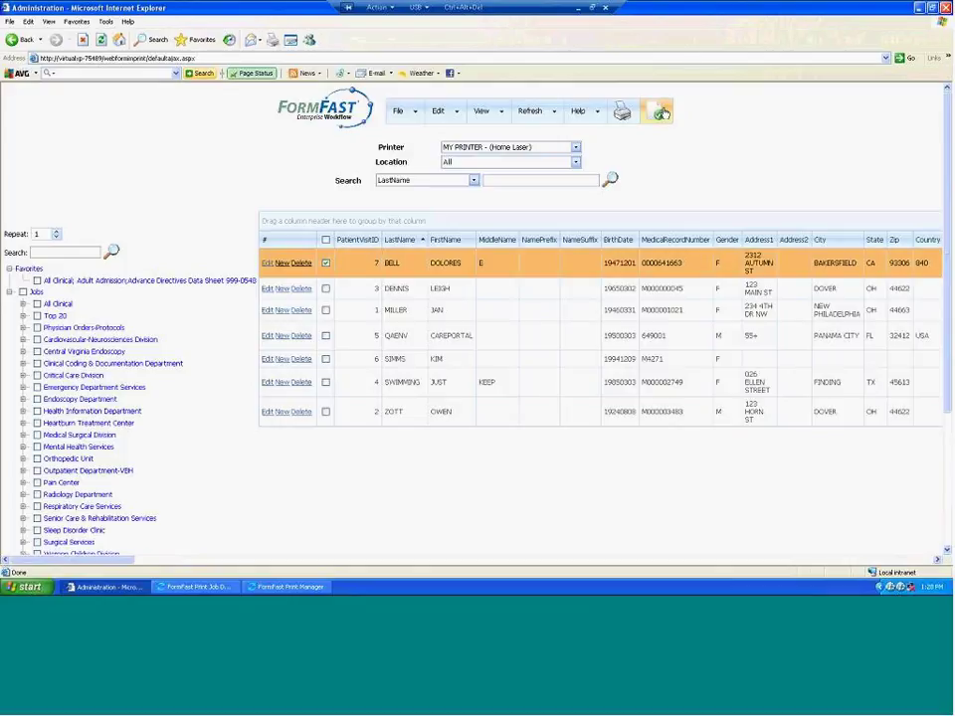
click(662, 113)
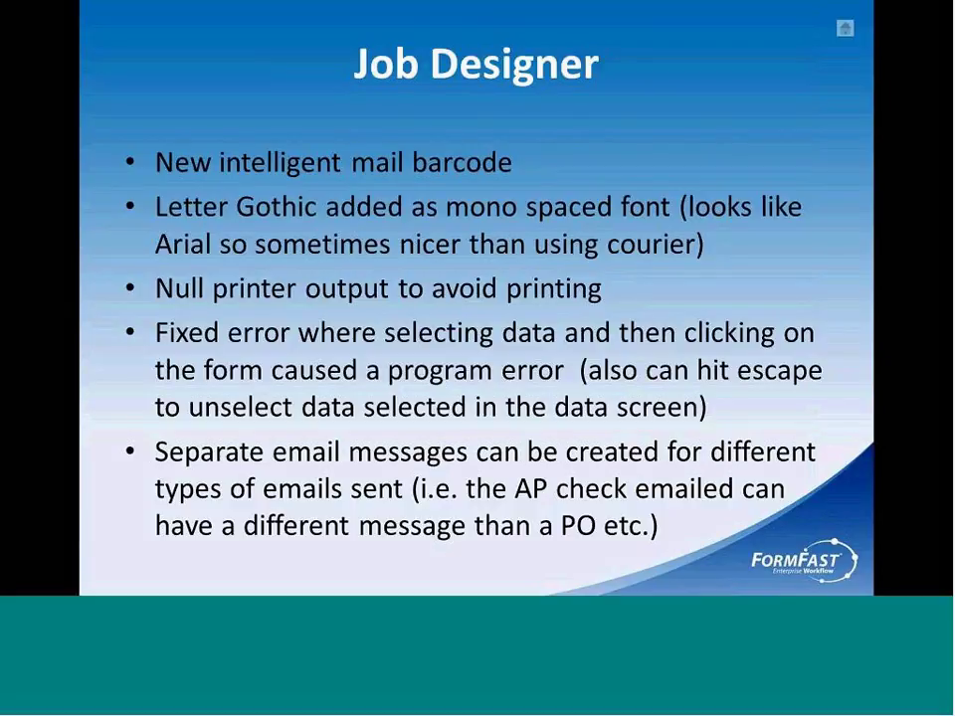
Step: Switch to the slideshow's Print Manager slide, then bring up the window switcher again
key(super+Tab)
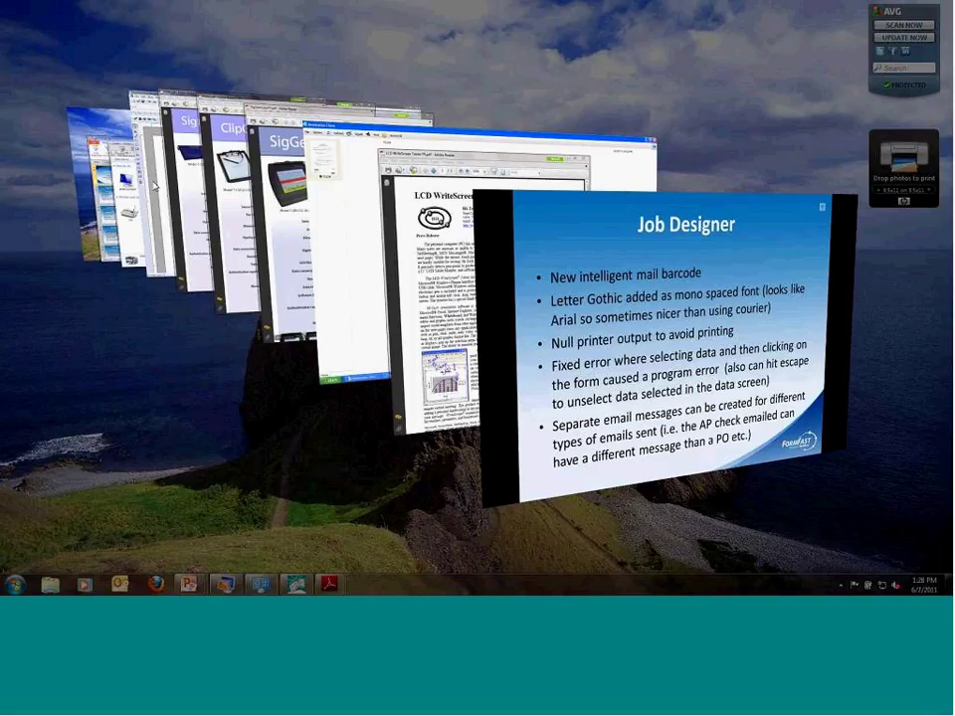
click(228, 587)
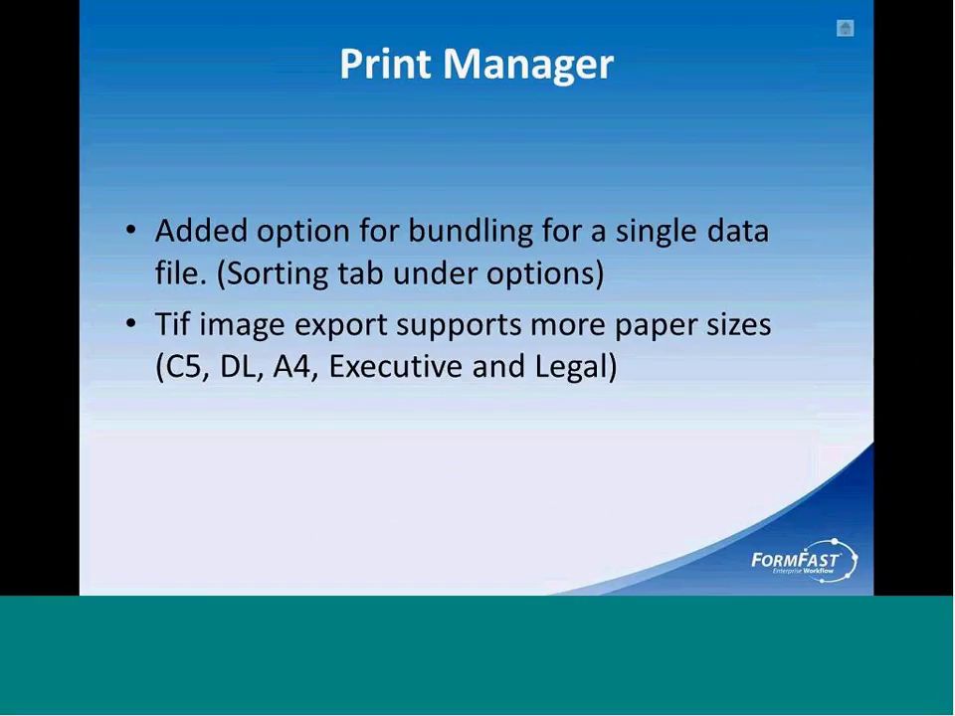
key(super+Tab)
key(super+Tab)
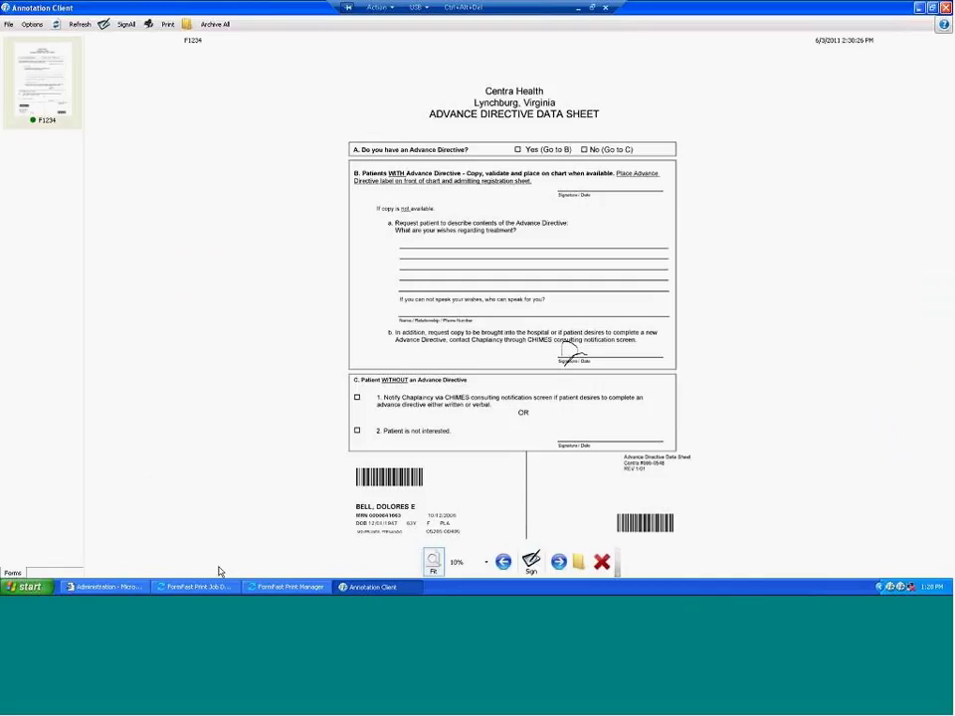
Step: Close the Annotation Client with Alt+F4 and open File > Administration, landing on the Locations settings
key(alt+F4)
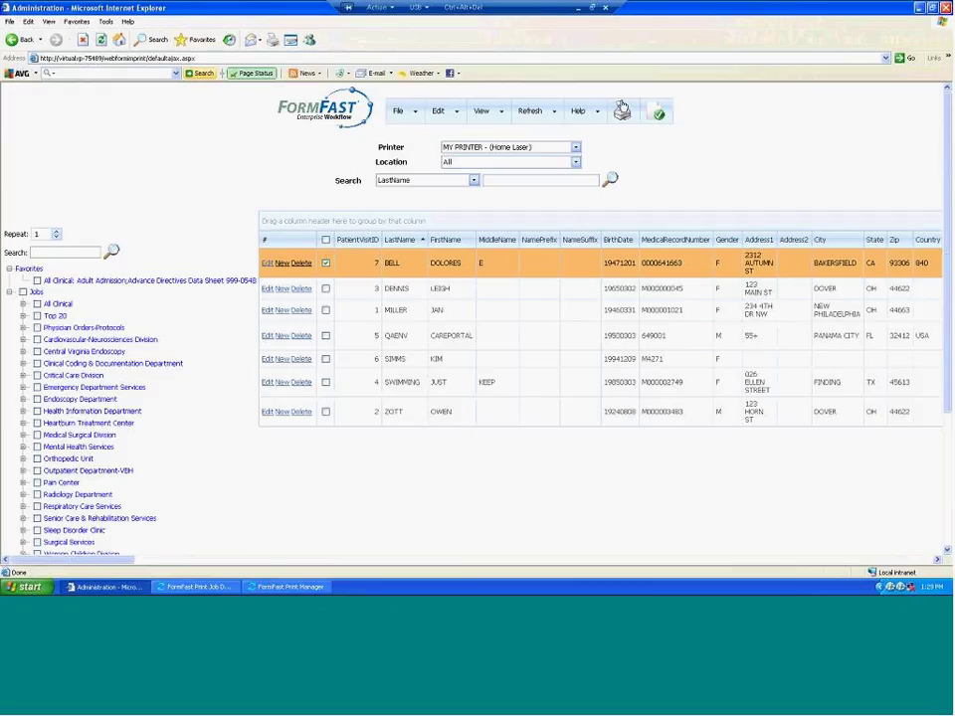
click(403, 110)
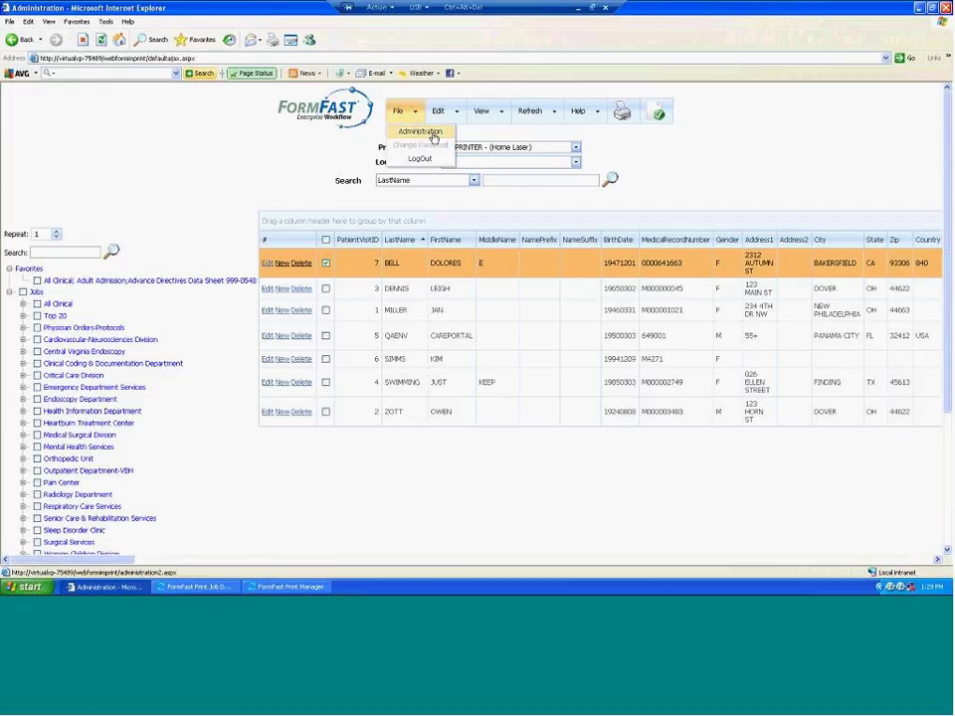
click(434, 138)
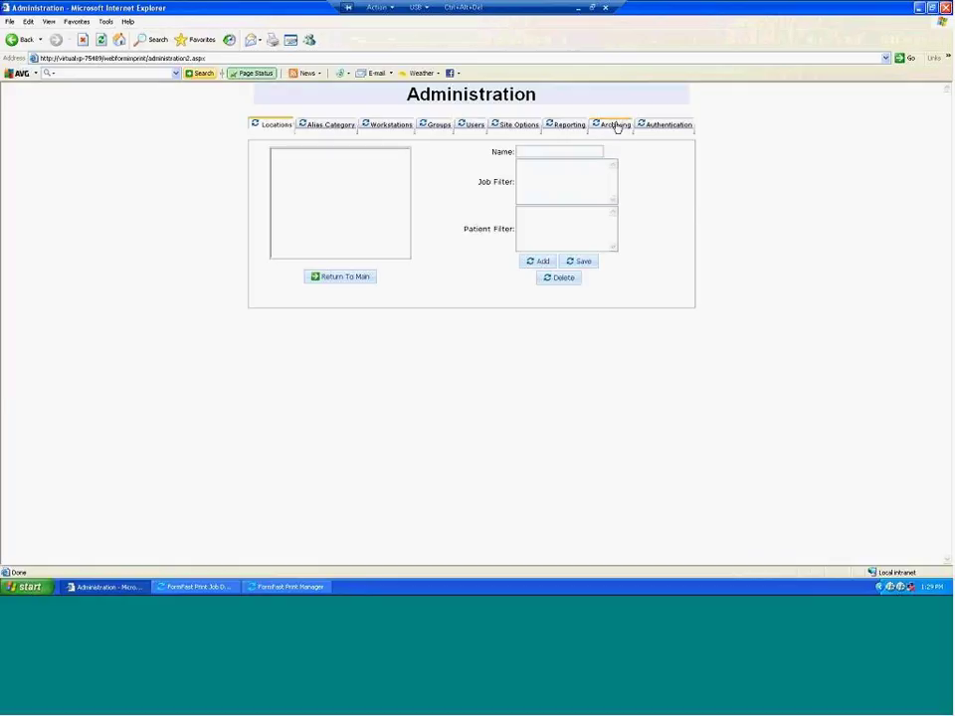
Step: Review the Archiving Sig Capture URL, return to the main page, then advance the slideshow to the Job Designer slide
click(616, 127)
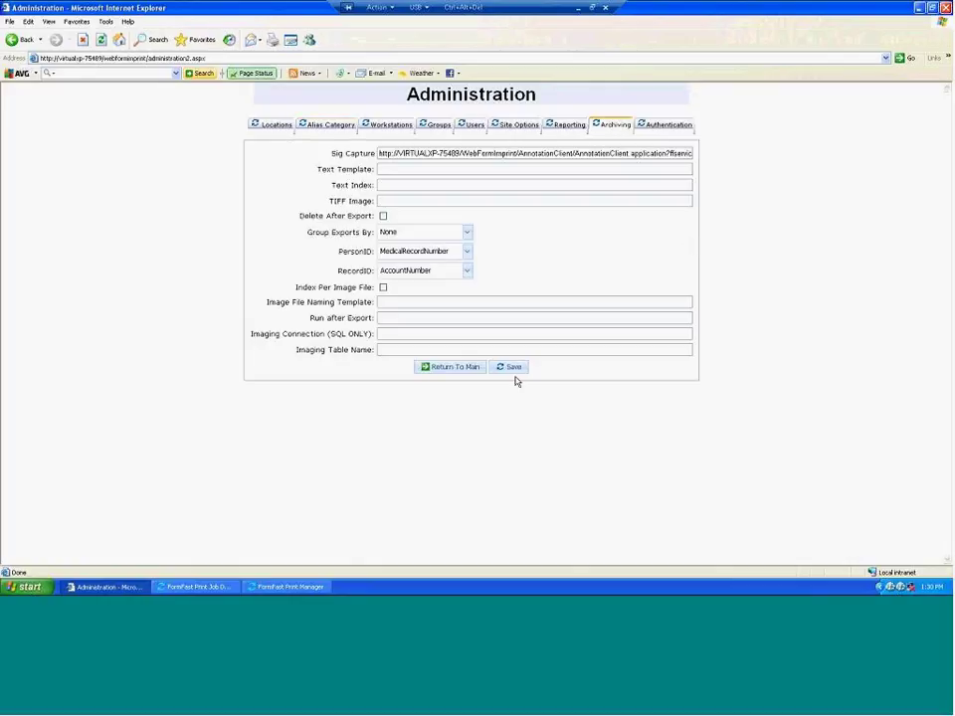
click(472, 373)
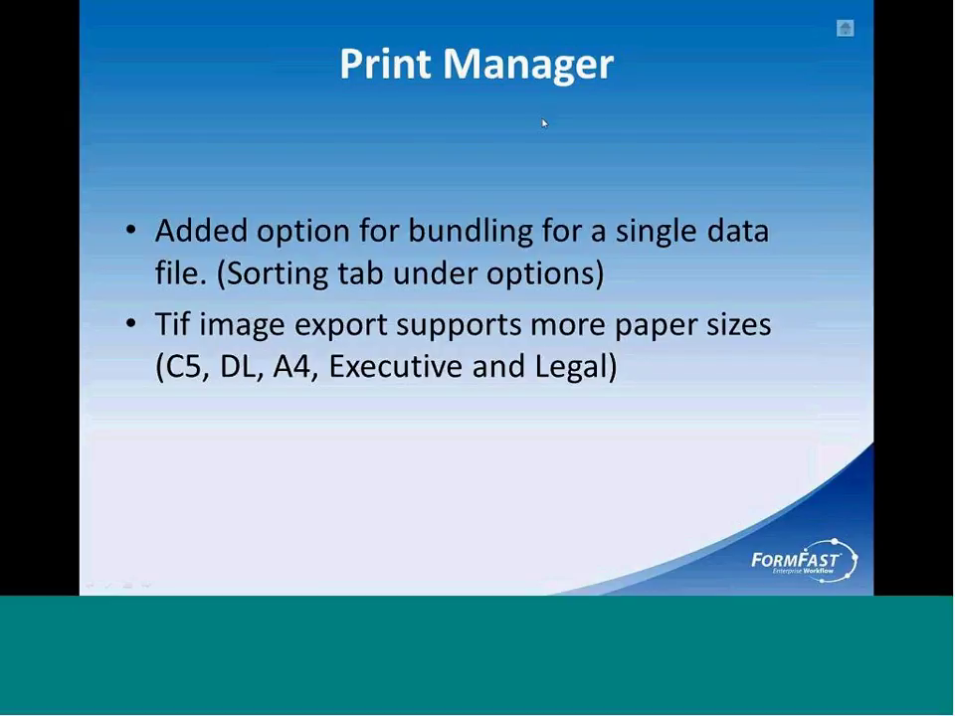
key(Right)
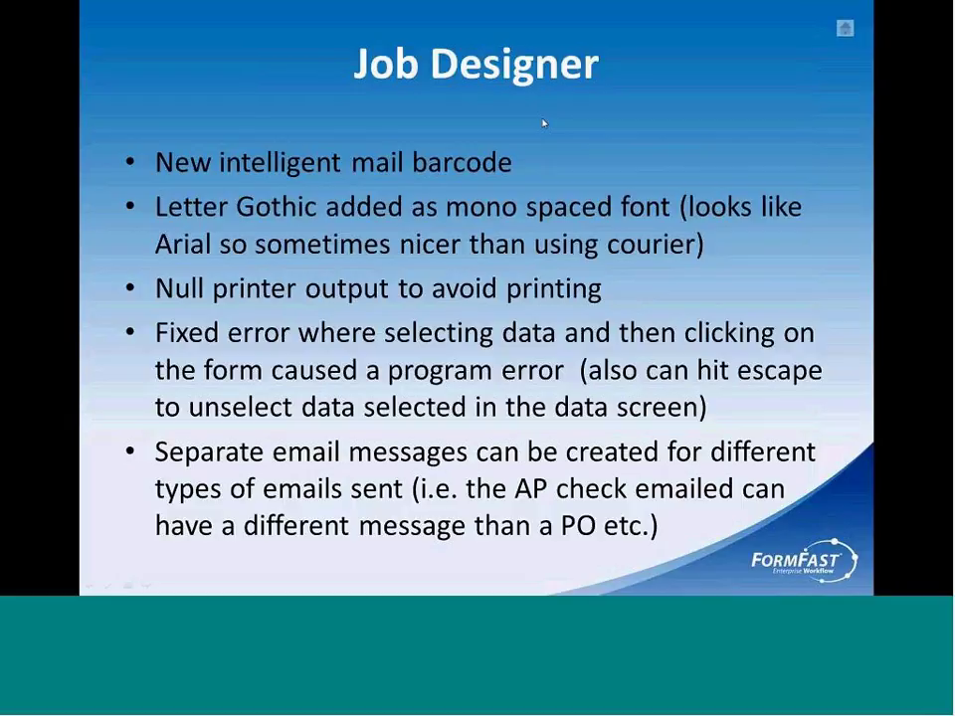
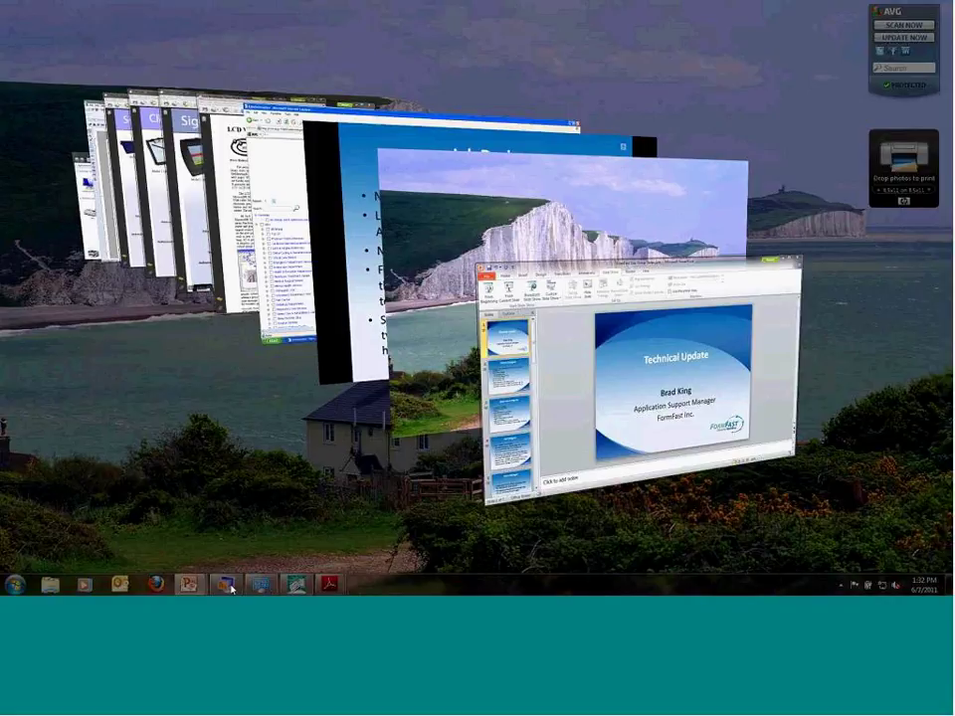
Step: Flip through the open windows and bring the FormFast Print Job Designer AccountsPayable job forward
key(super+Tab)
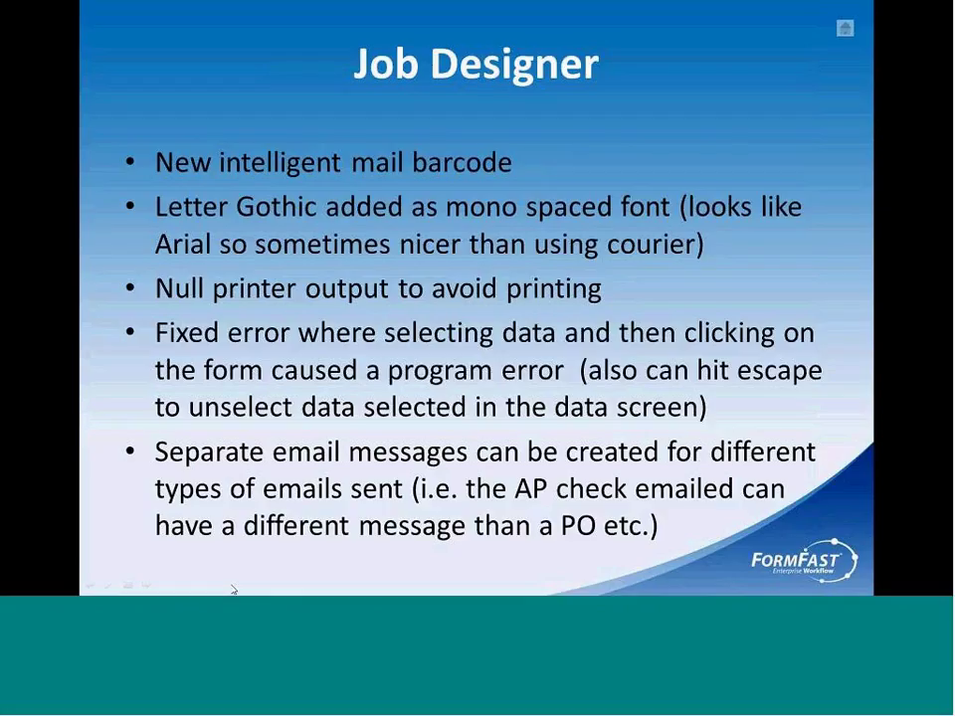
key(super+Tab)
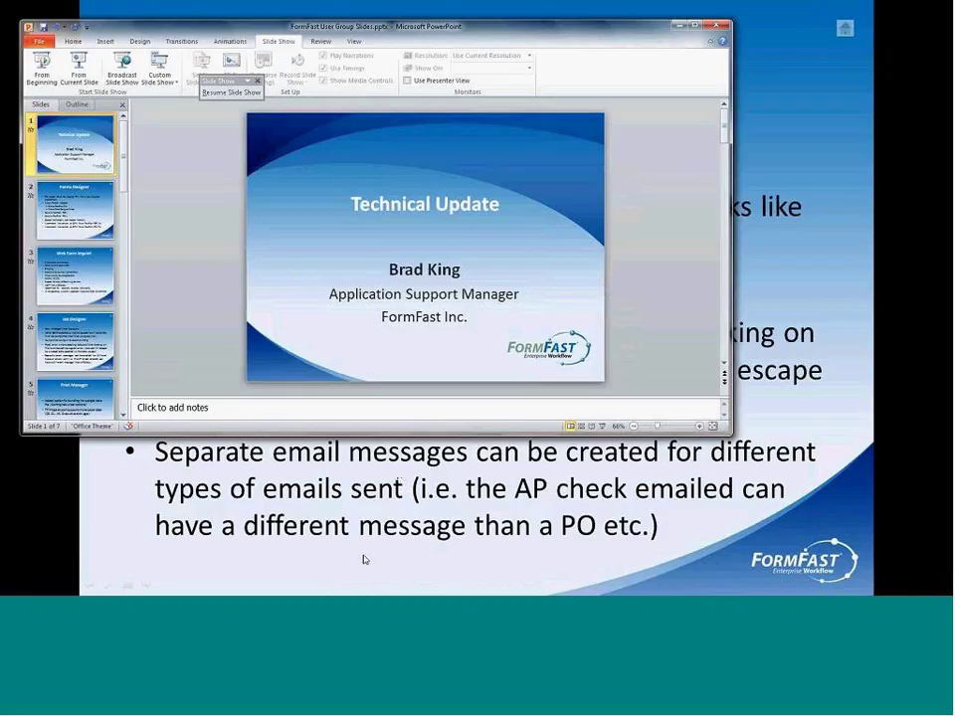
key(super+Tab)
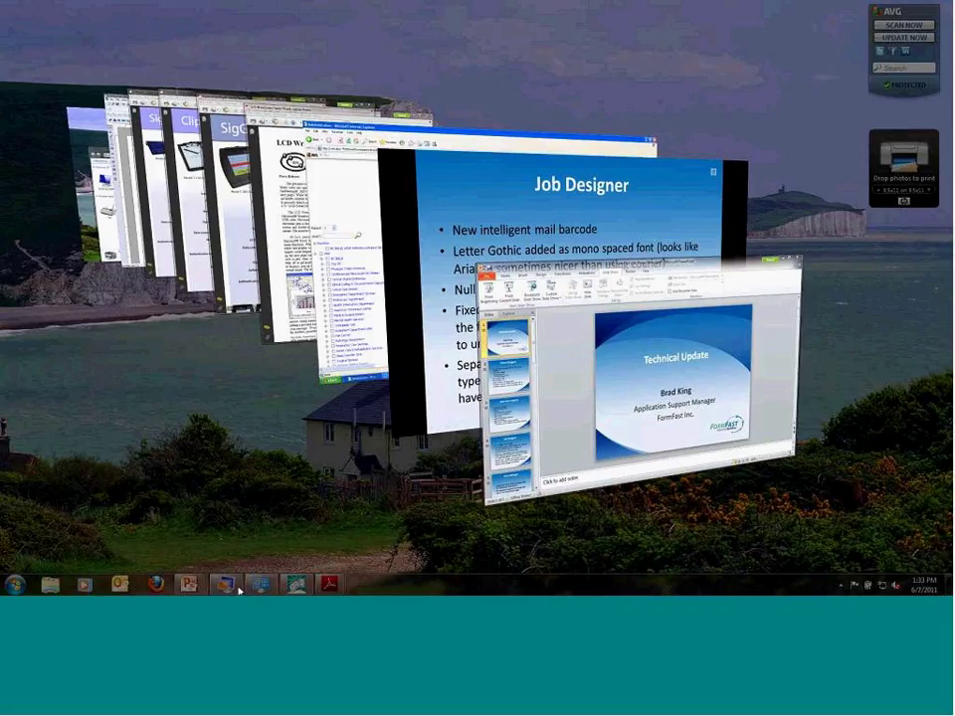
key(super+Tab)
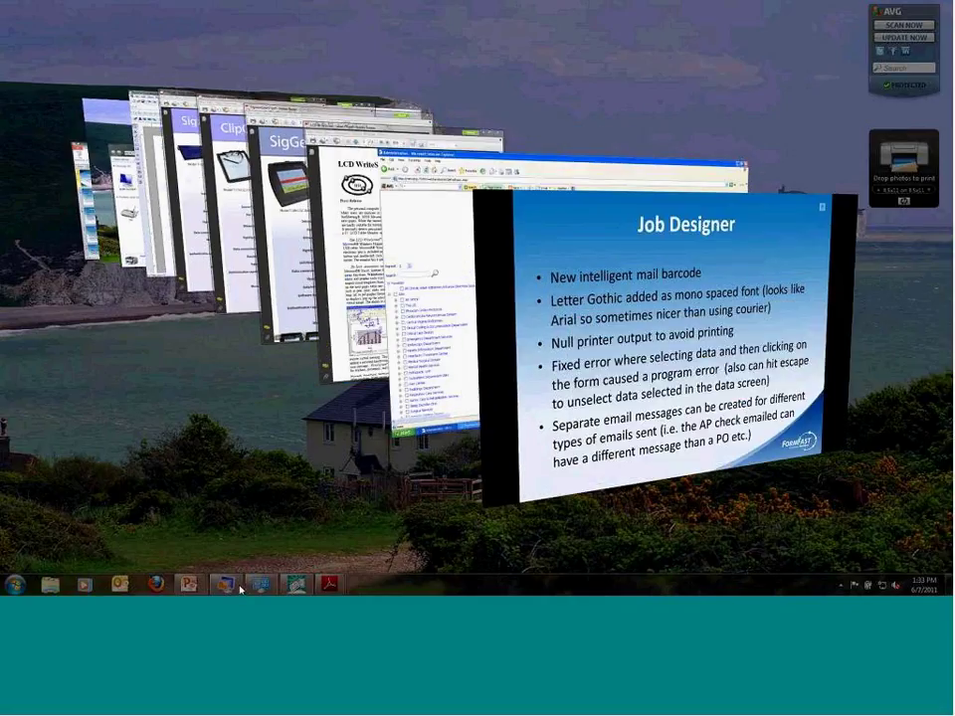
key(super+Tab)
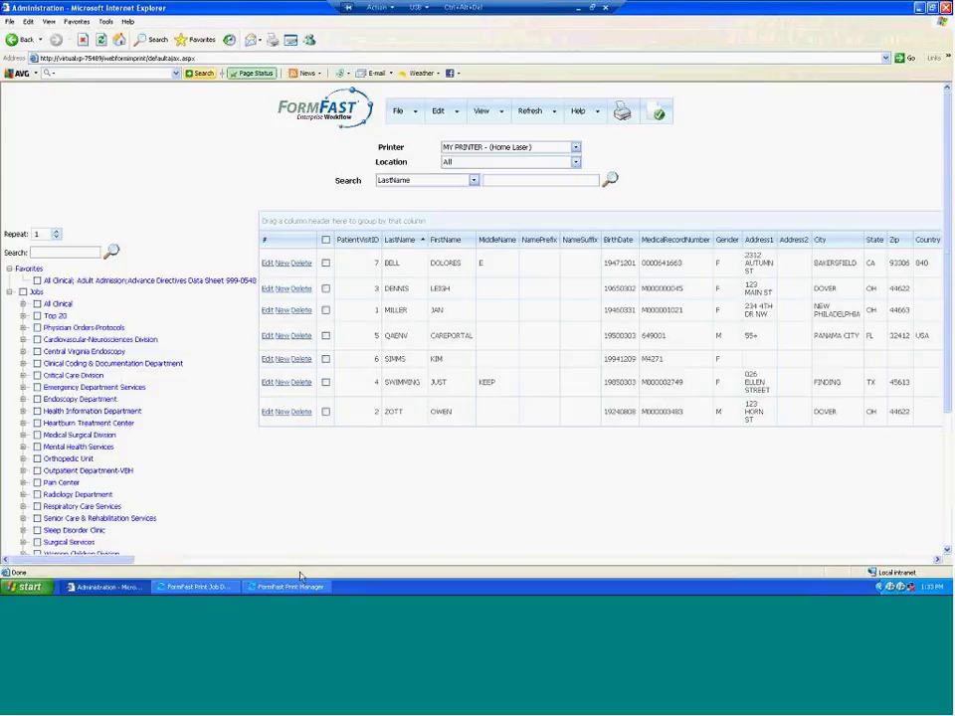
click(189, 588)
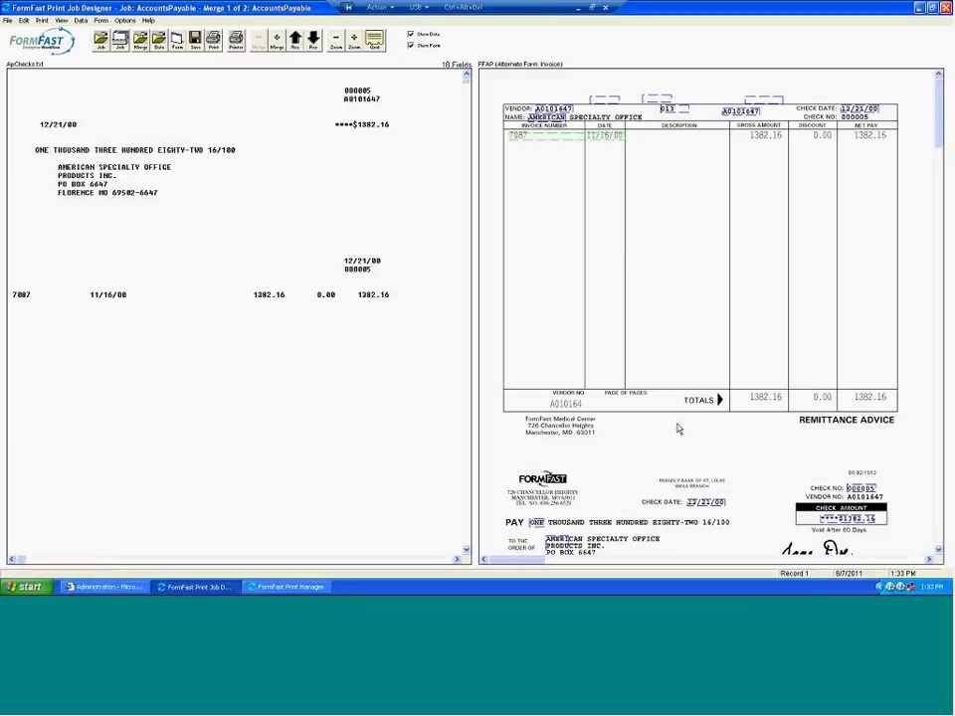
drag(941, 142, 941, 339)
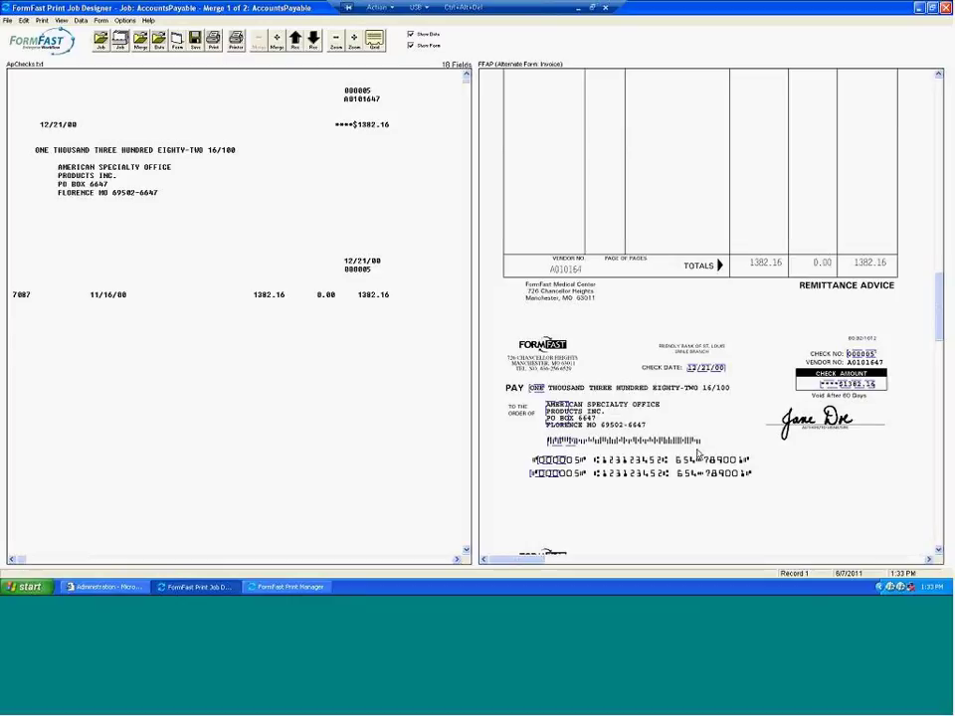
double_click(573, 450)
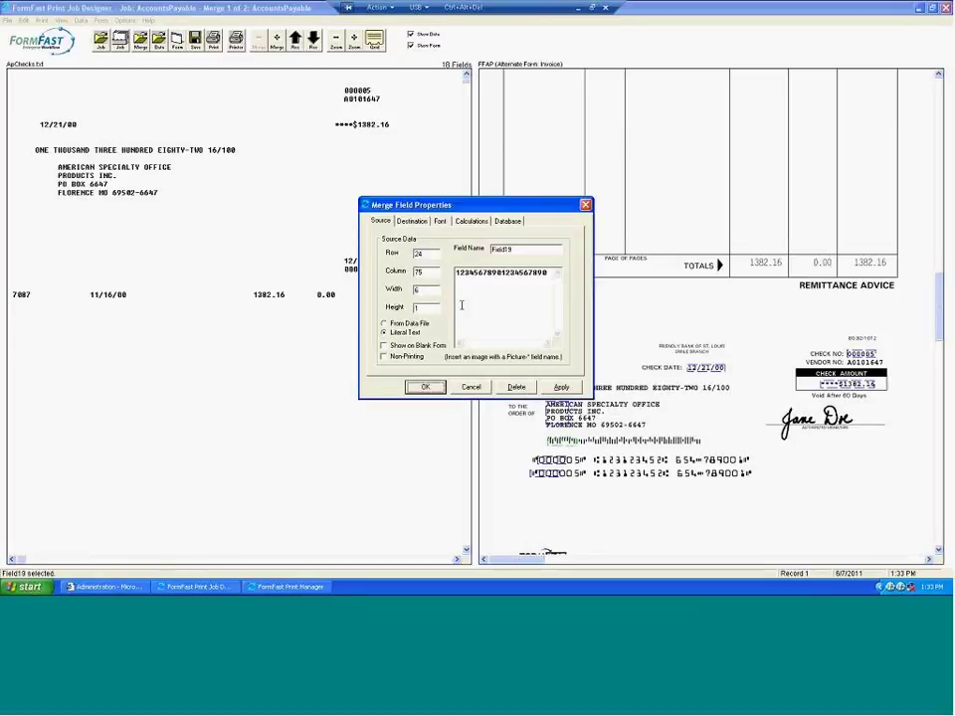
click(440, 221)
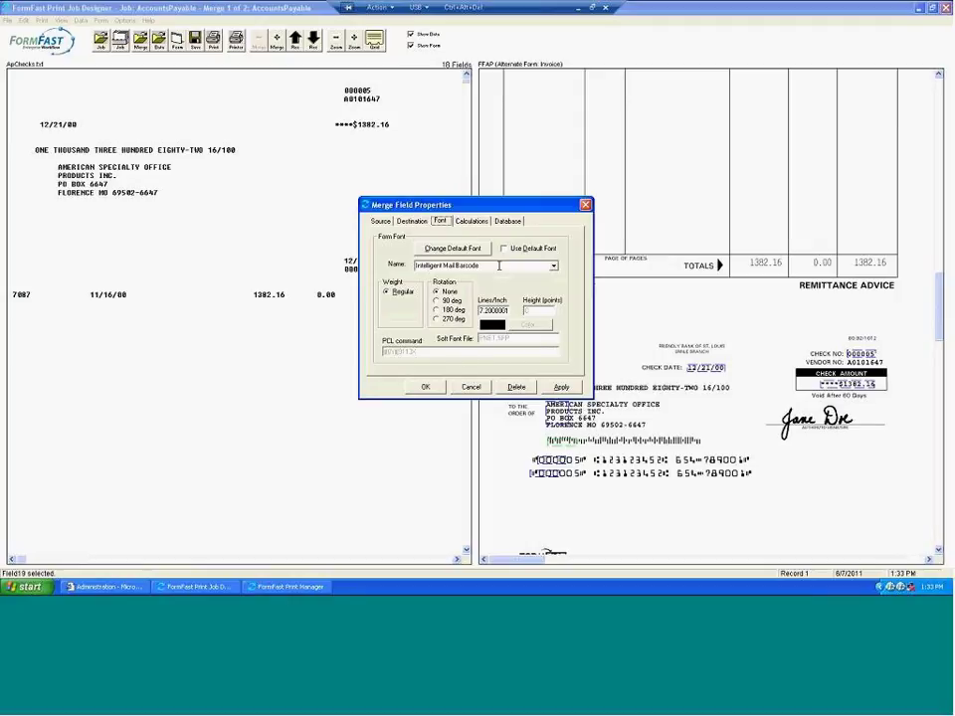
click(431, 389)
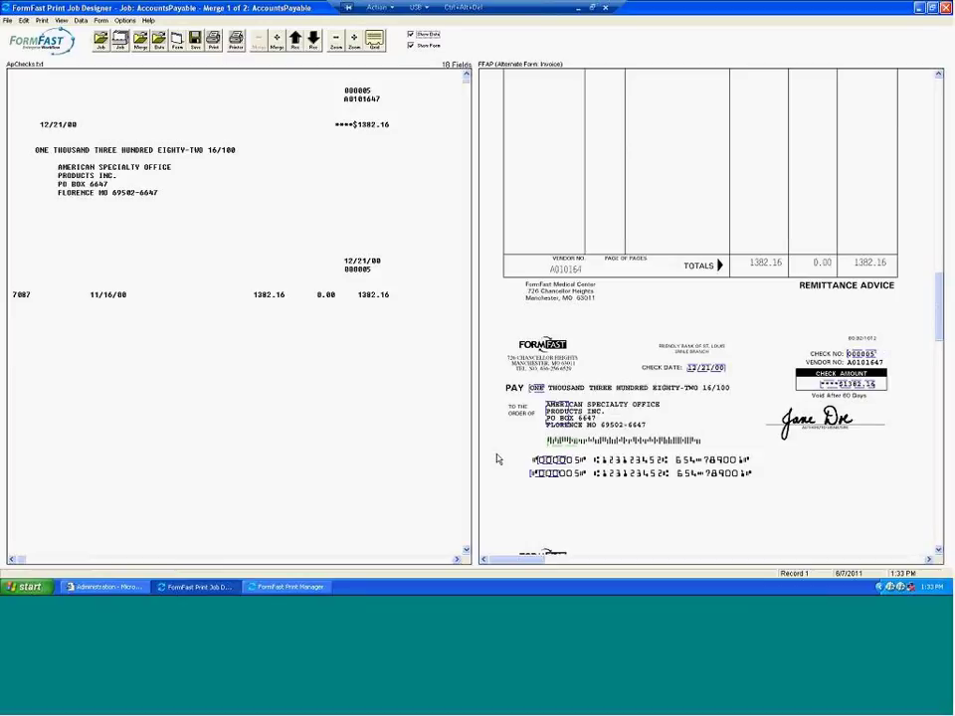
drag(945, 291, 943, 111)
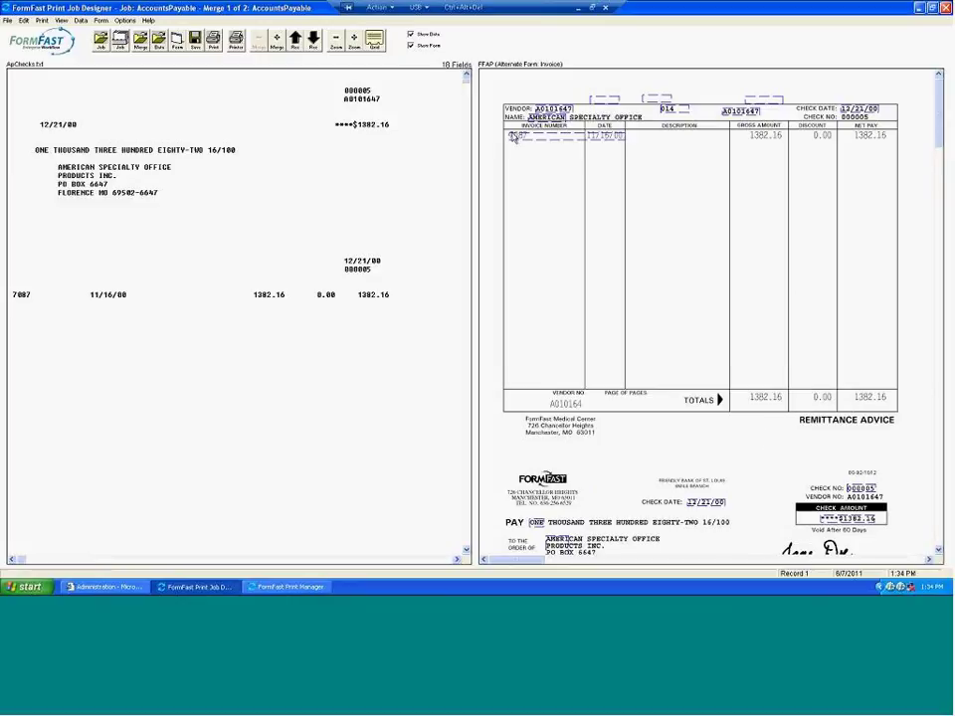
Step: Change the invoice number field's (Field6) font to Courier 10/12
double_click(588, 140)
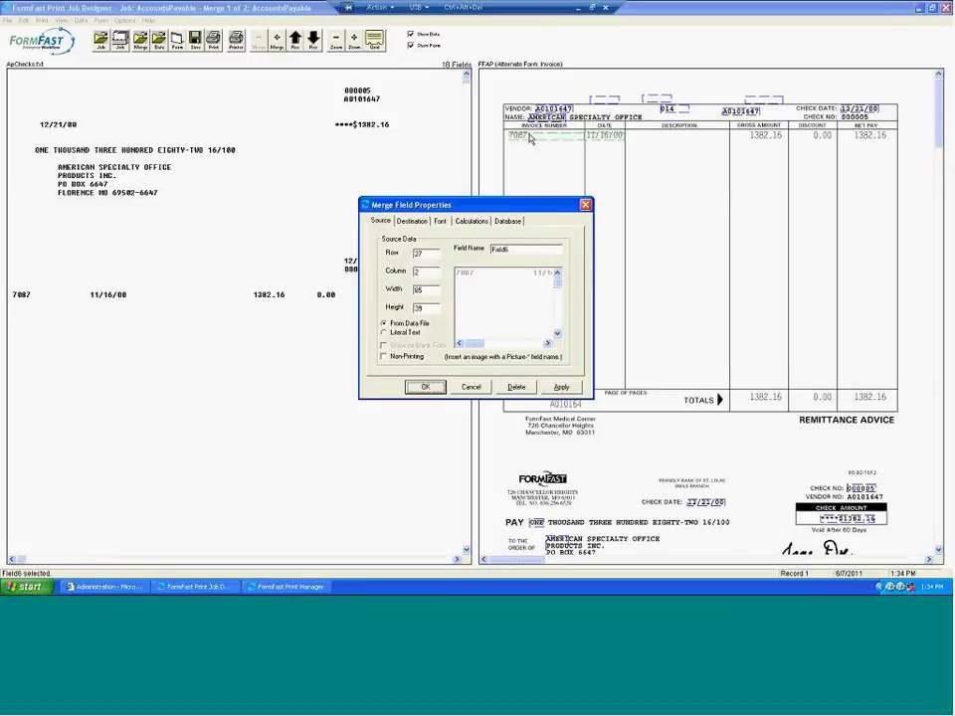
click(440, 221)
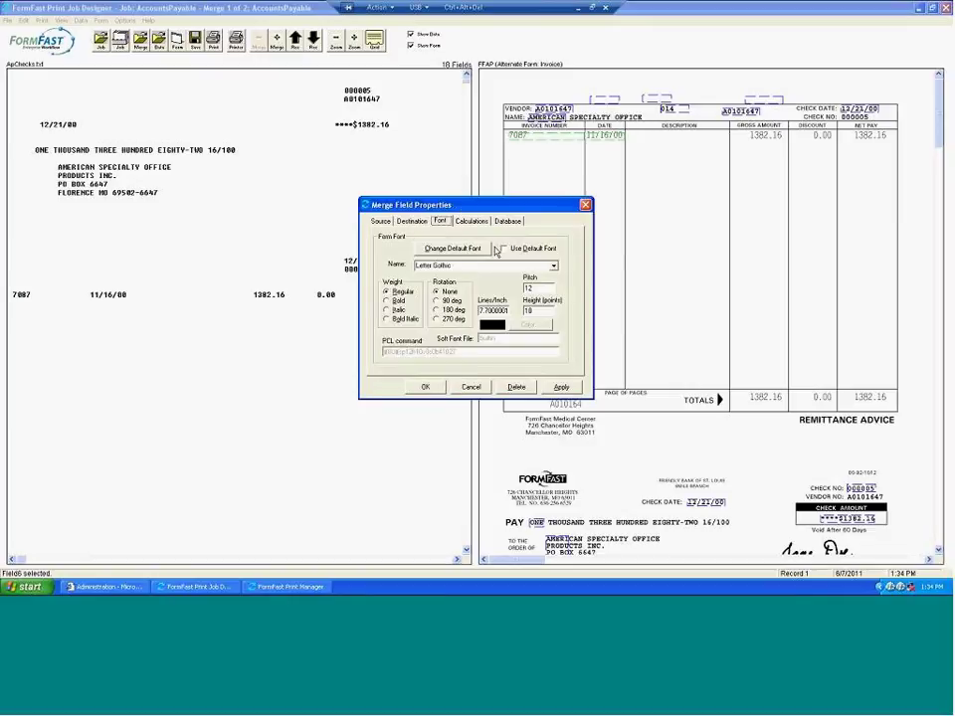
click(553, 266)
scroll(519, 281, up, 3)
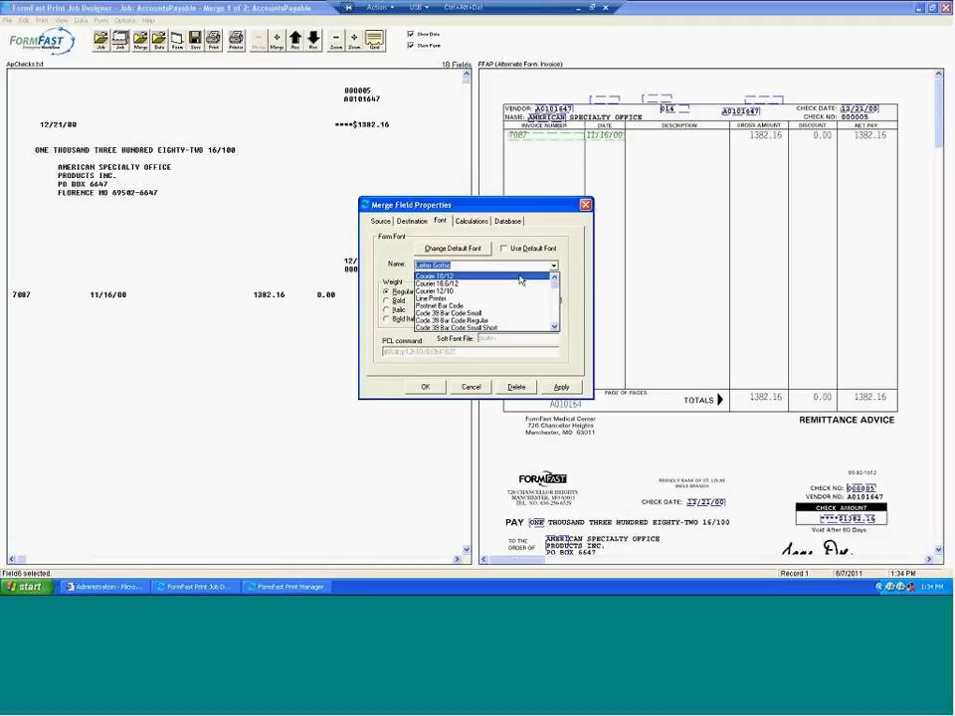
click(518, 278)
click(425, 386)
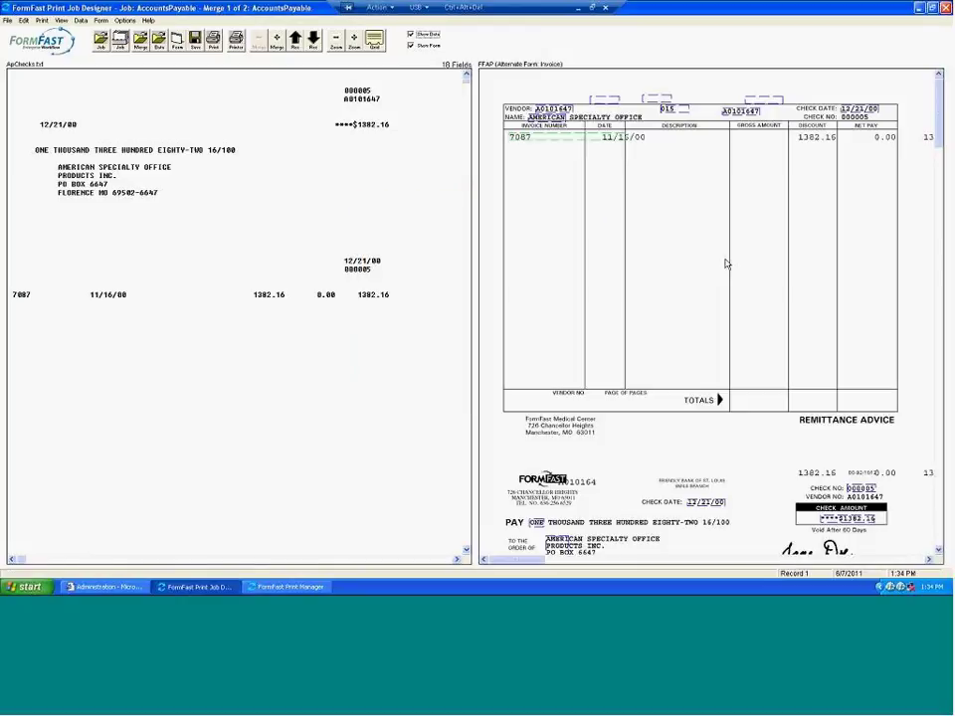
Step: Recheck the invoice field's properties, then switch jobs without saving the merge changes
click(545, 143)
double_click(545, 142)
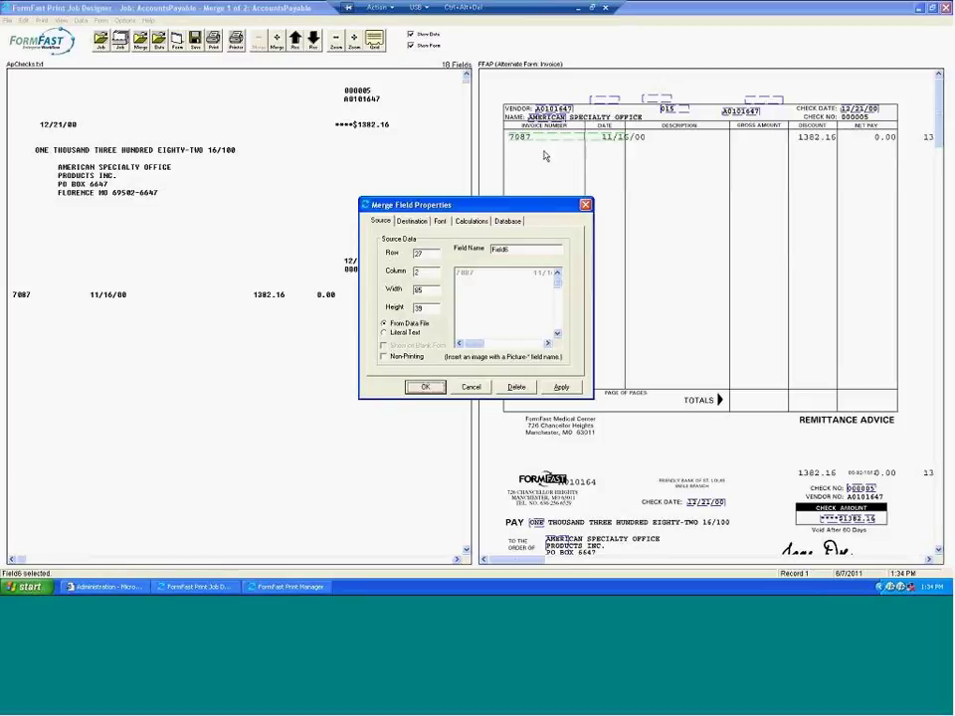
click(471, 387)
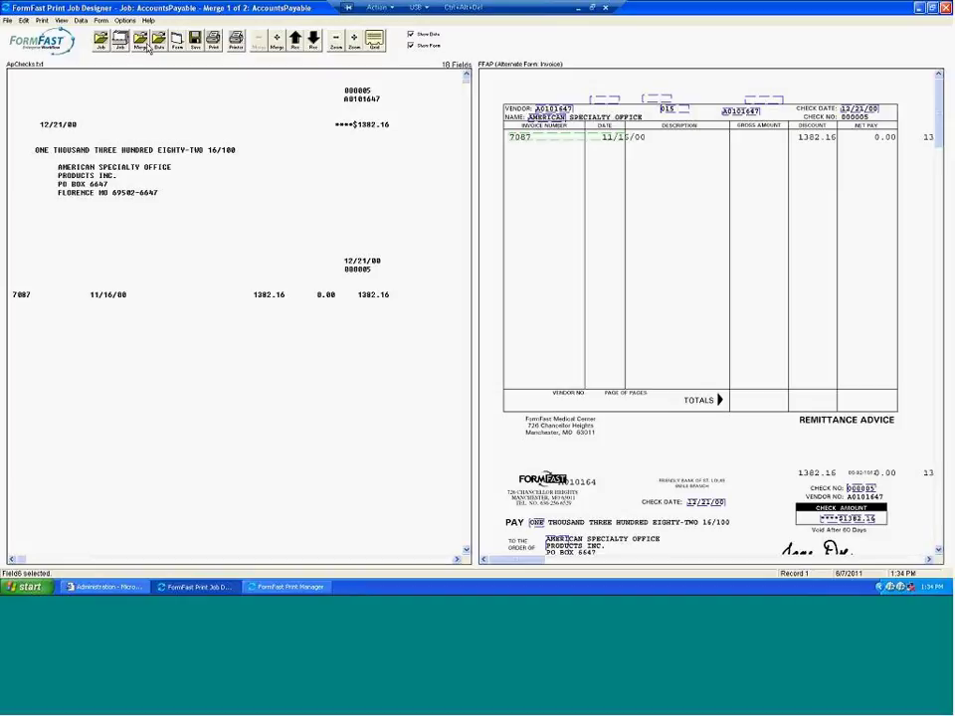
click(103, 38)
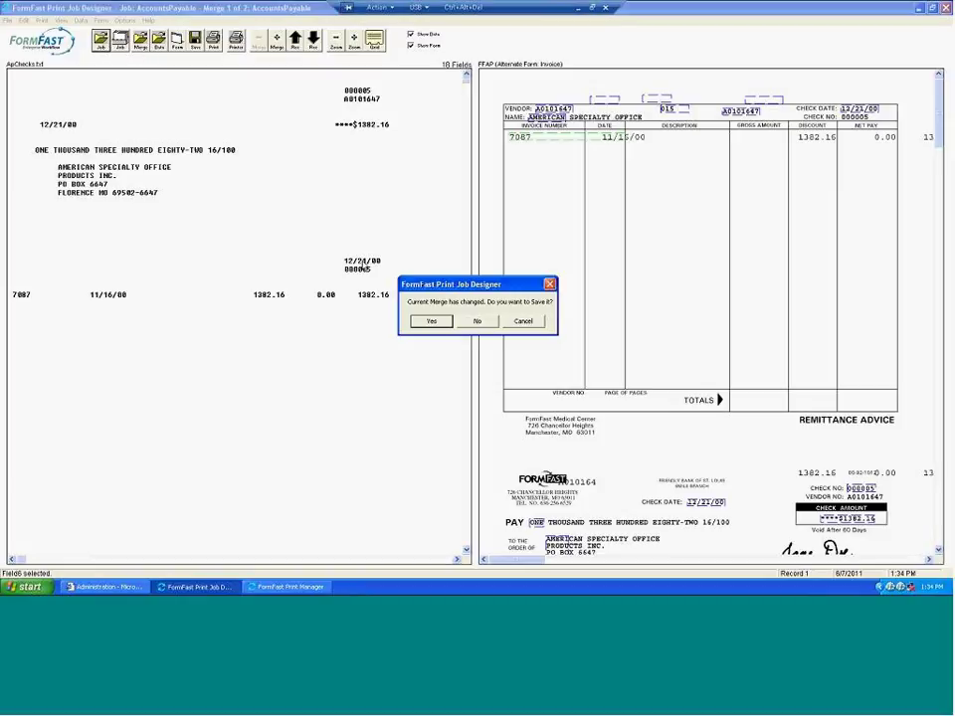
click(470, 325)
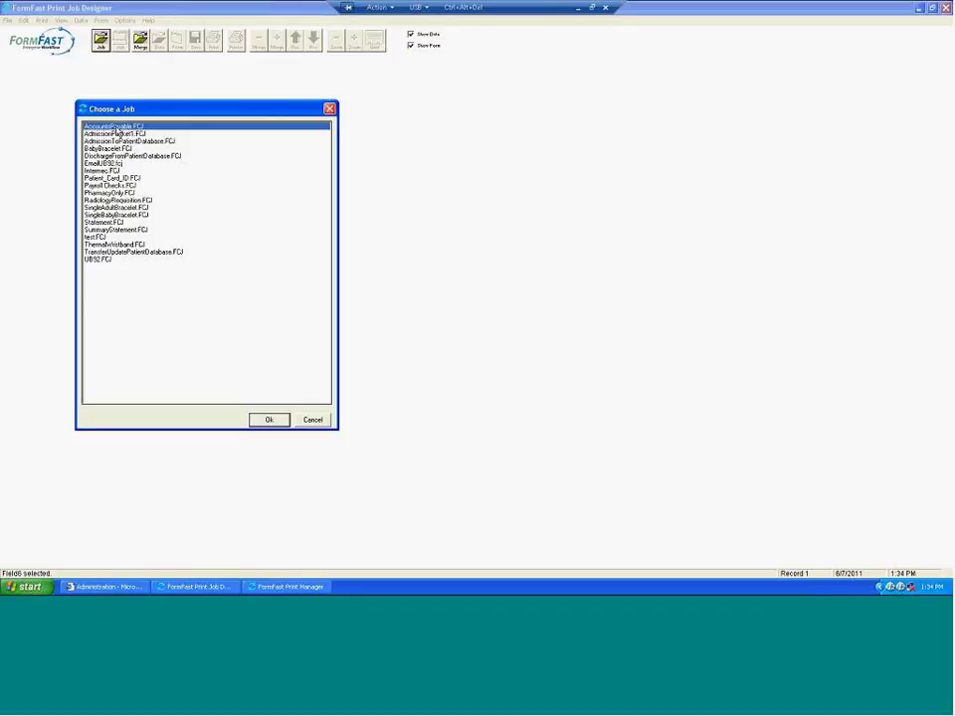
Step: Reopen AccountsPayable.FCJ and set Field6's font to Letter Gothic with 7 lines per inch
double_click(118, 133)
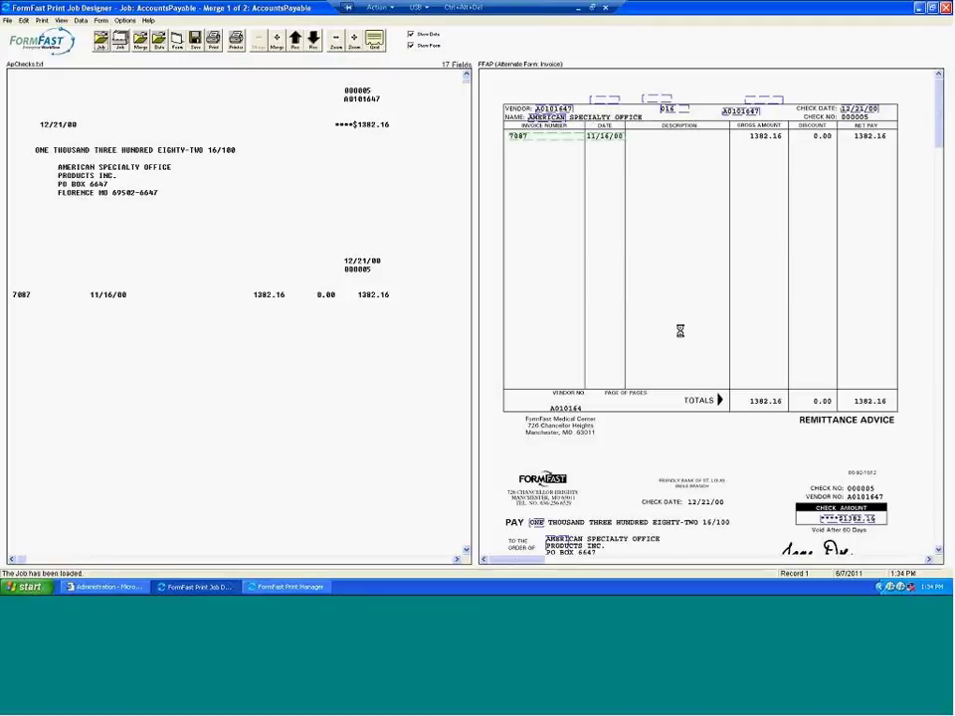
double_click(534, 136)
click(440, 219)
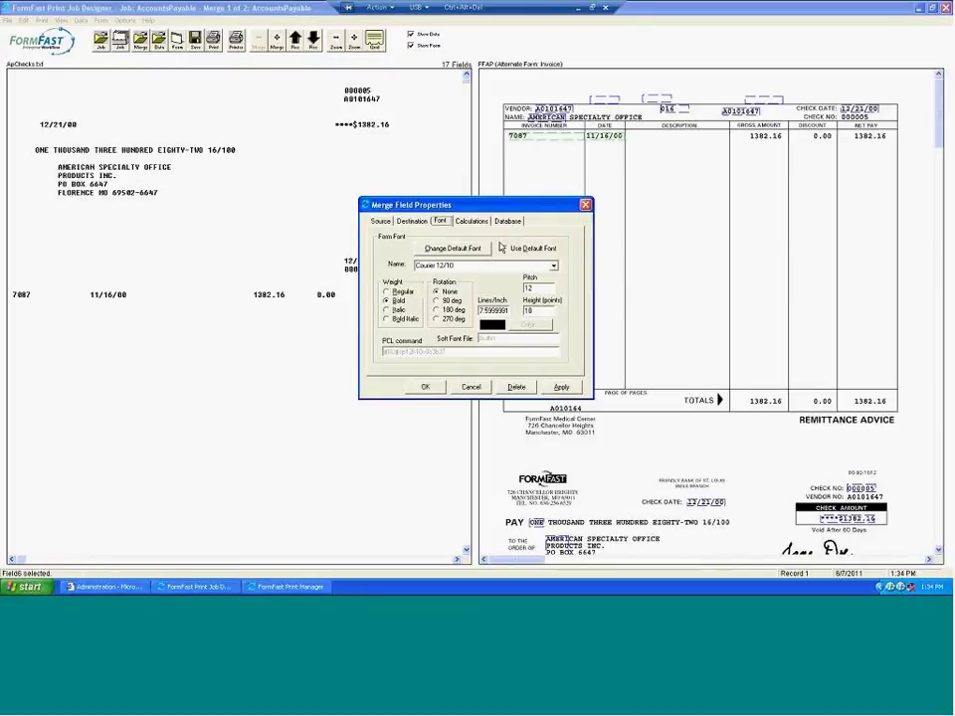
click(554, 266)
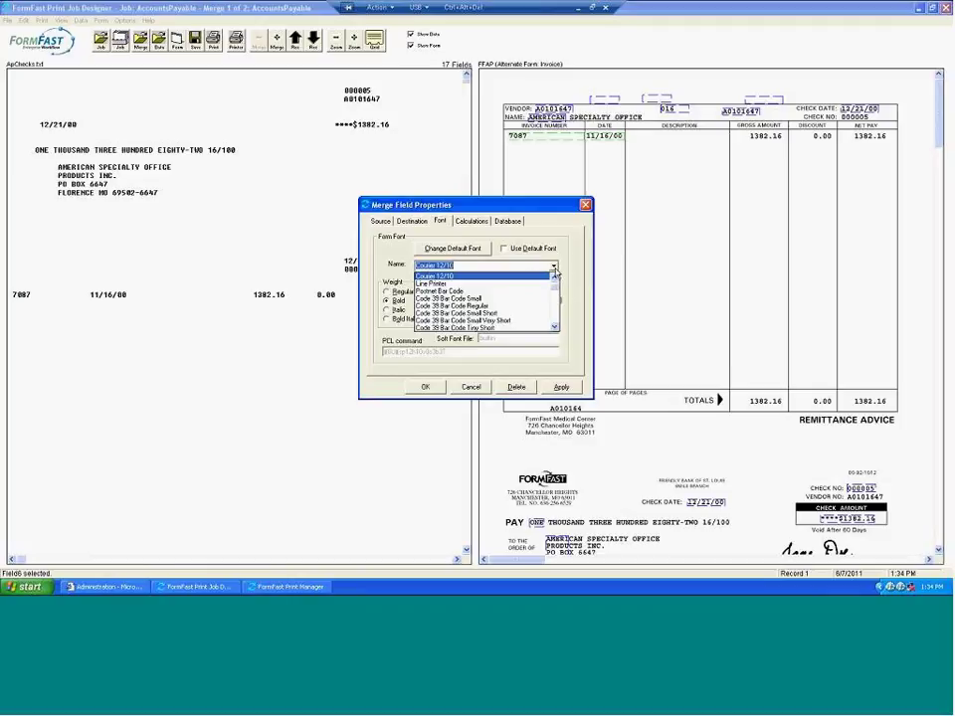
drag(554, 282, 562, 311)
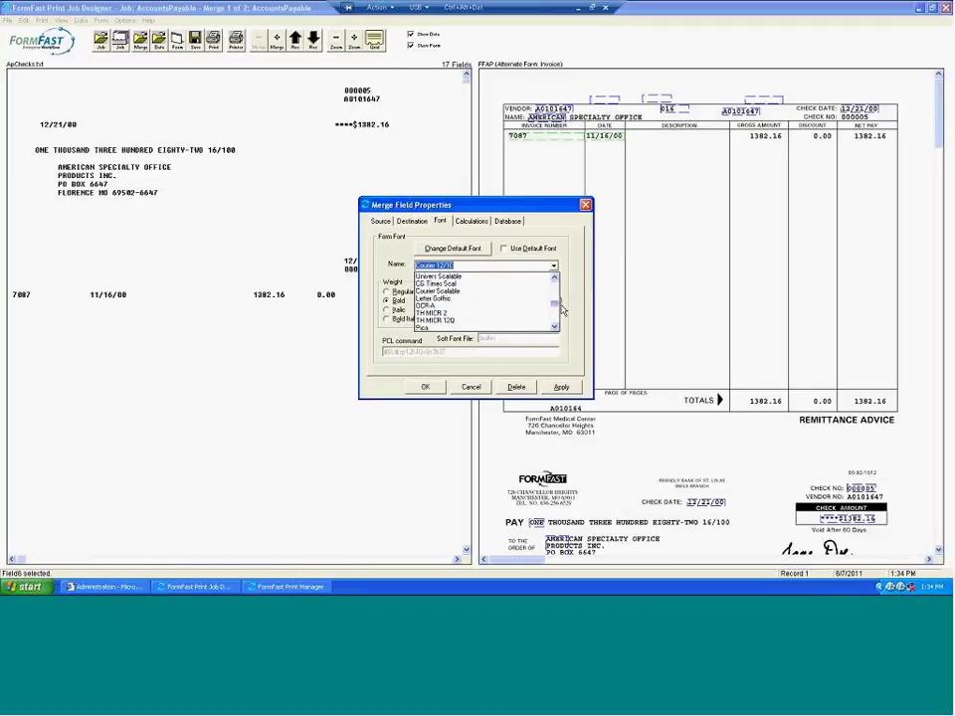
click(487, 300)
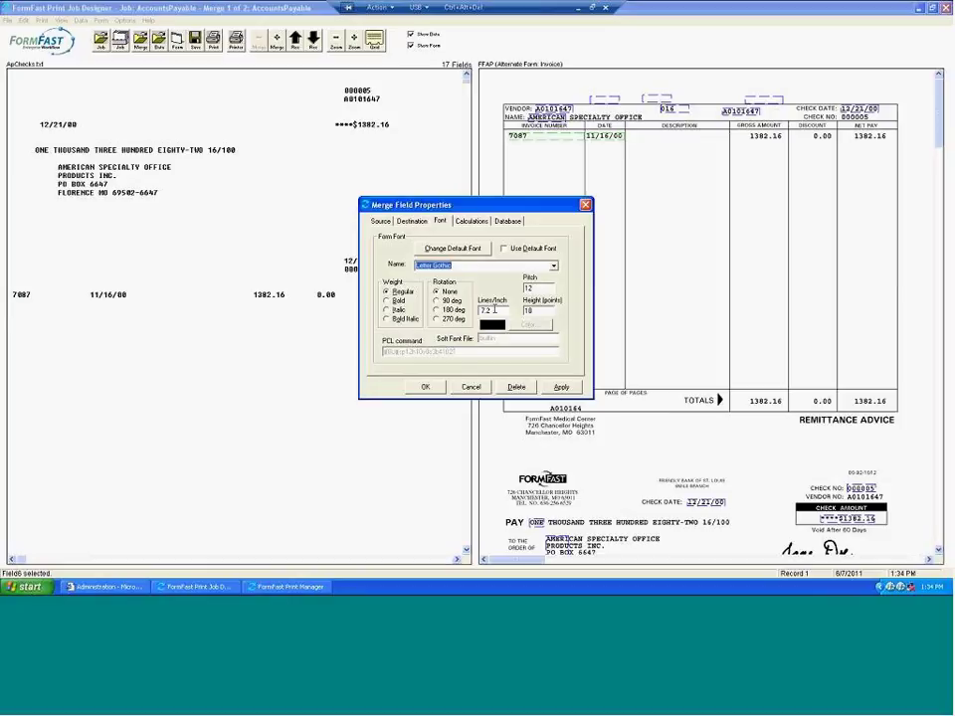
text(7)
click(424, 387)
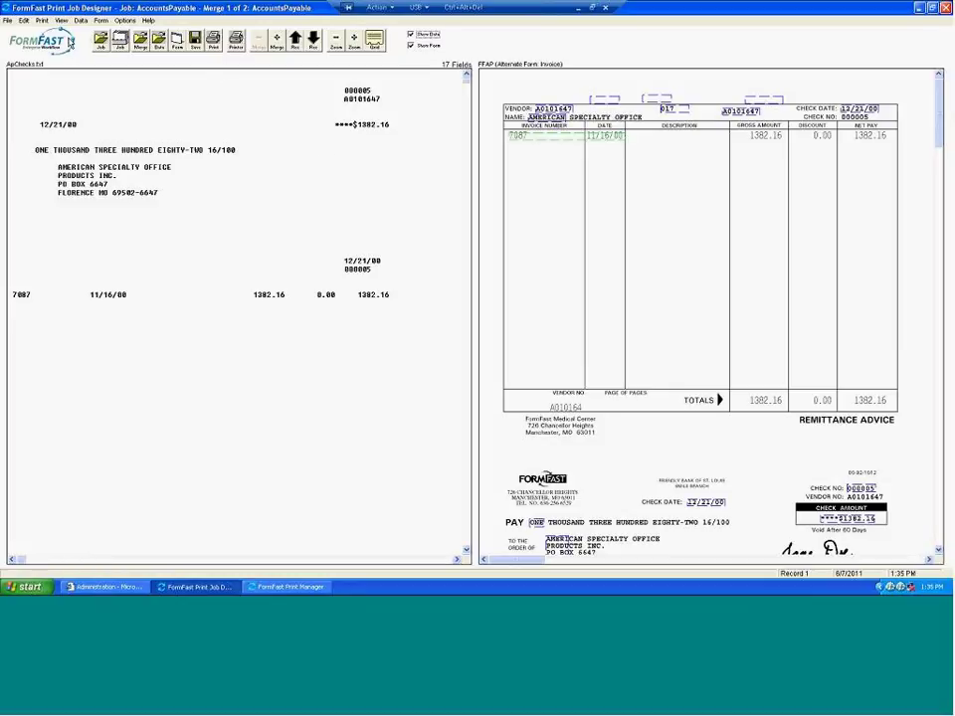
Step: Open the Print menu
click(42, 21)
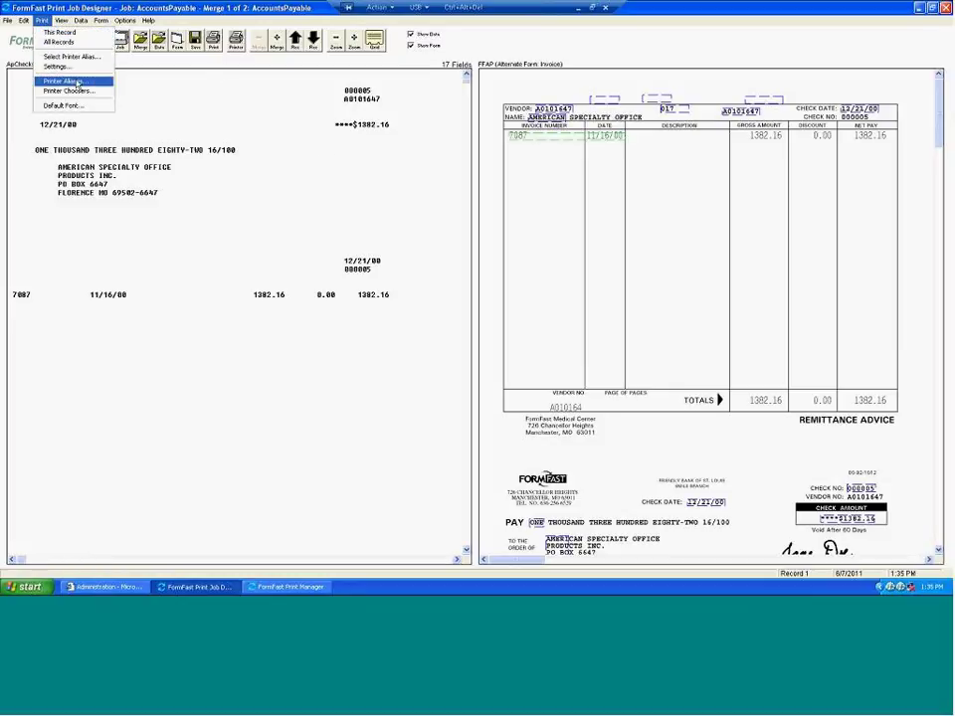
Step: Set the File Output printer alias's Print Designer address to null and close the alias editor
click(50, 60)
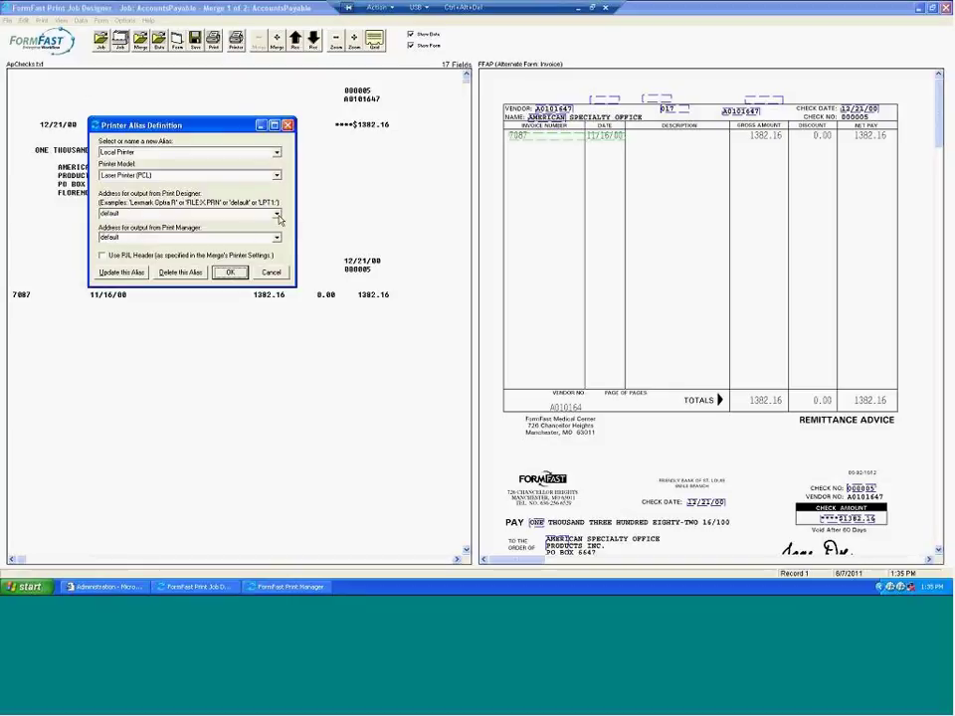
click(277, 215)
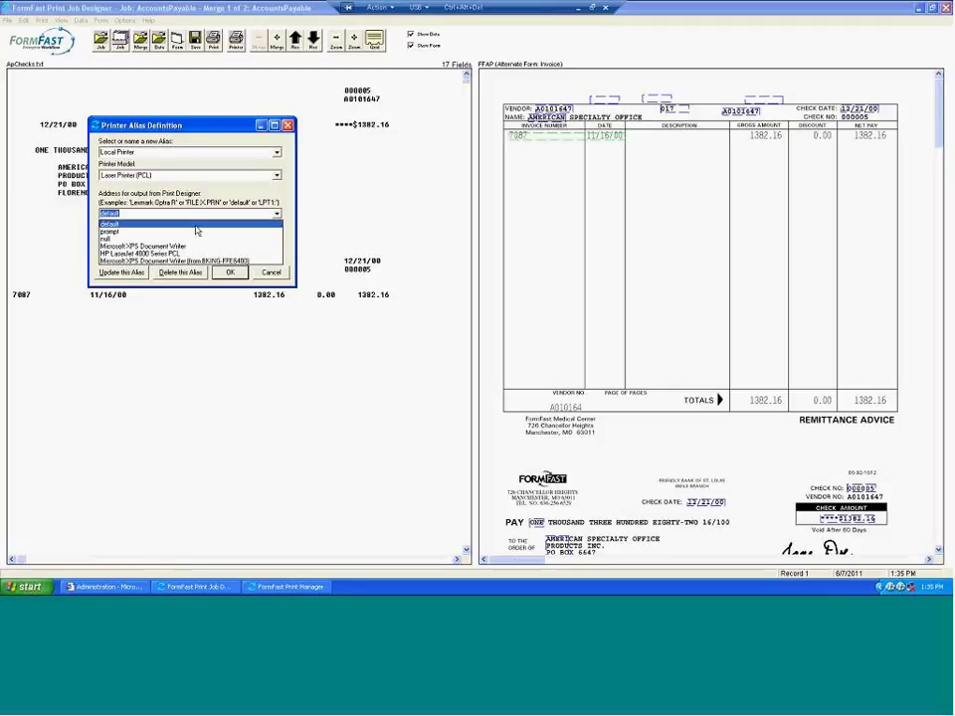
click(276, 155)
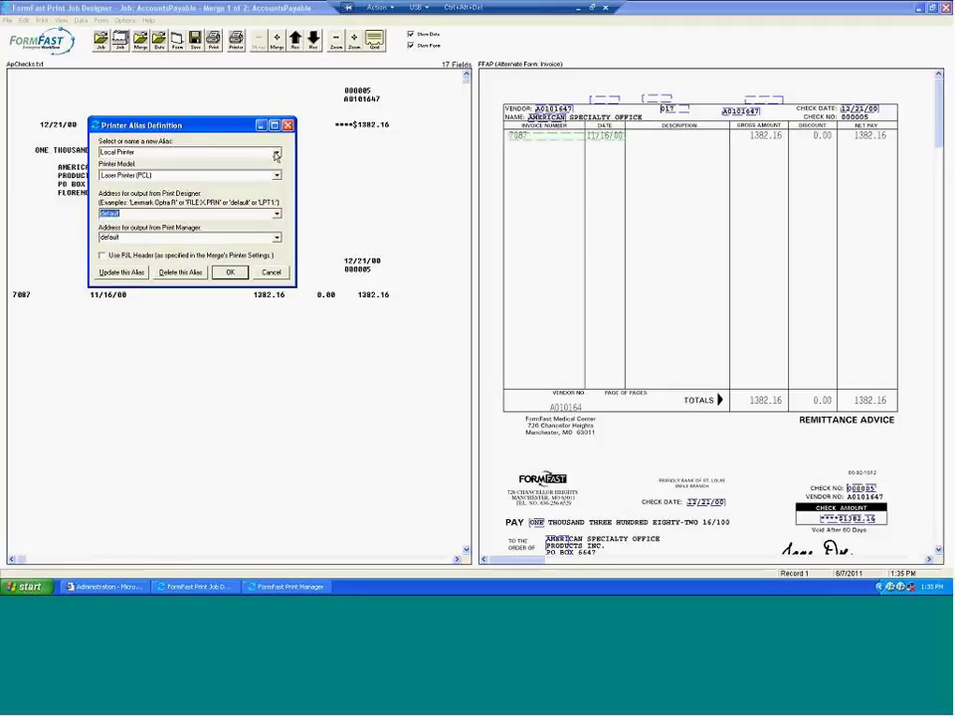
click(277, 154)
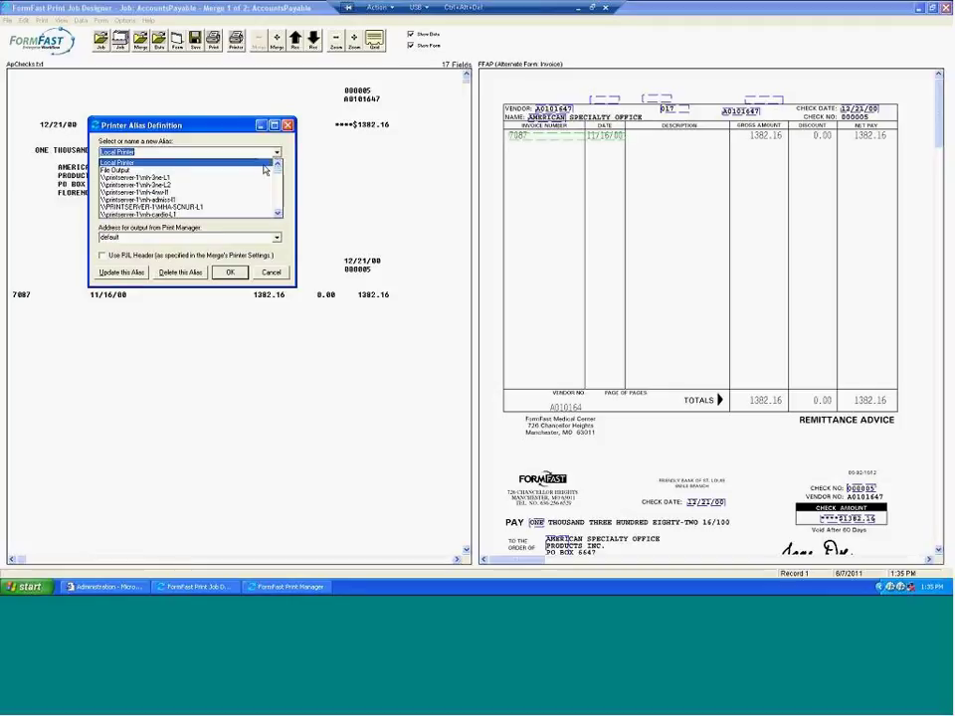
click(263, 173)
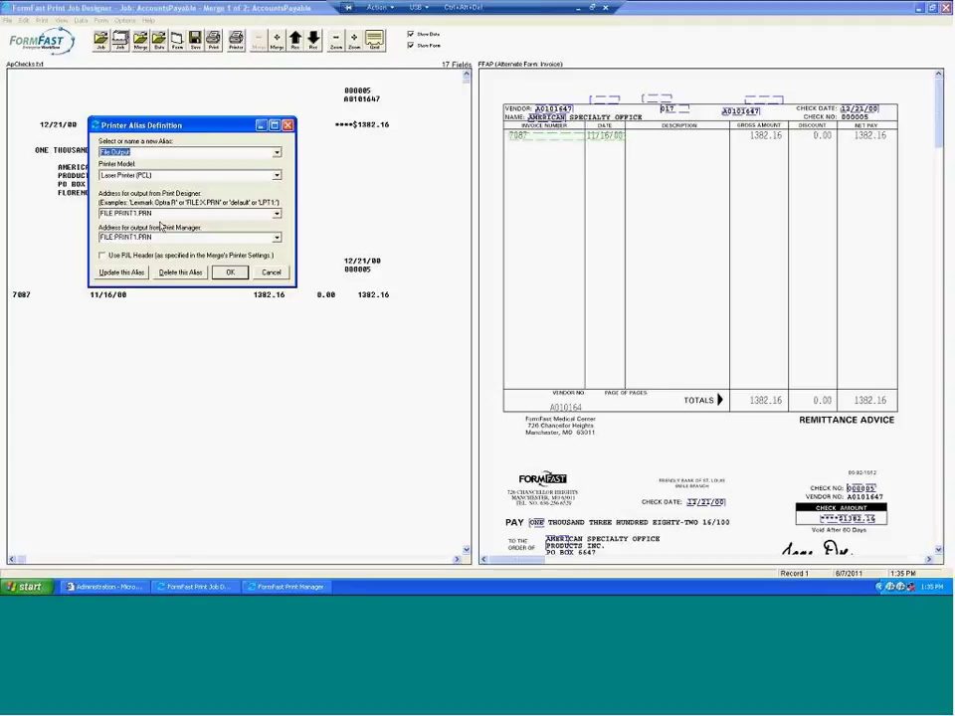
click(252, 213)
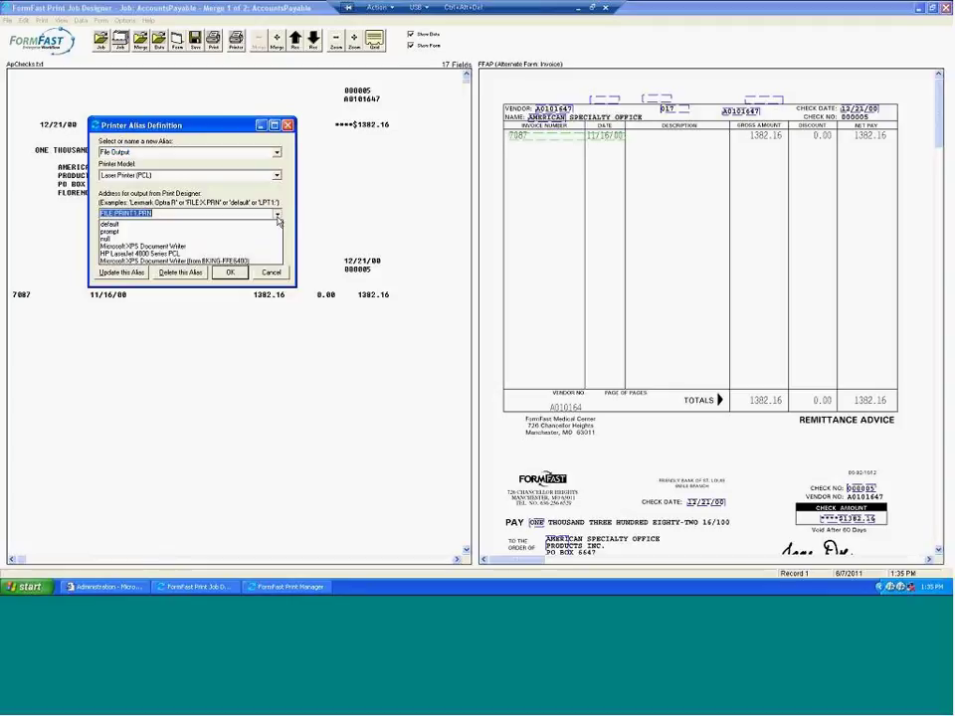
click(179, 238)
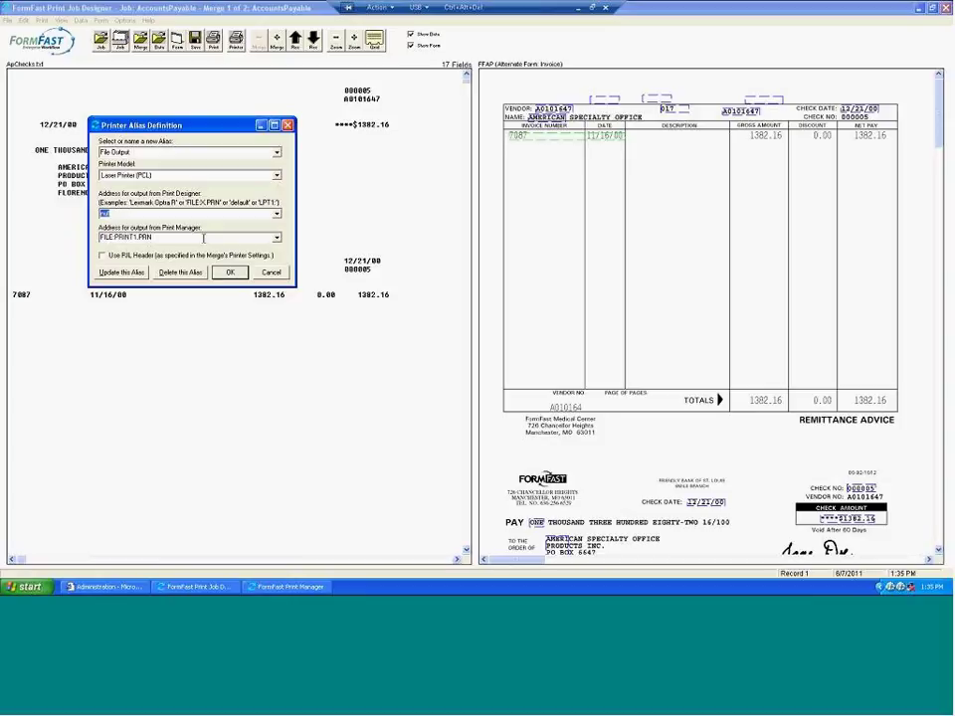
click(279, 274)
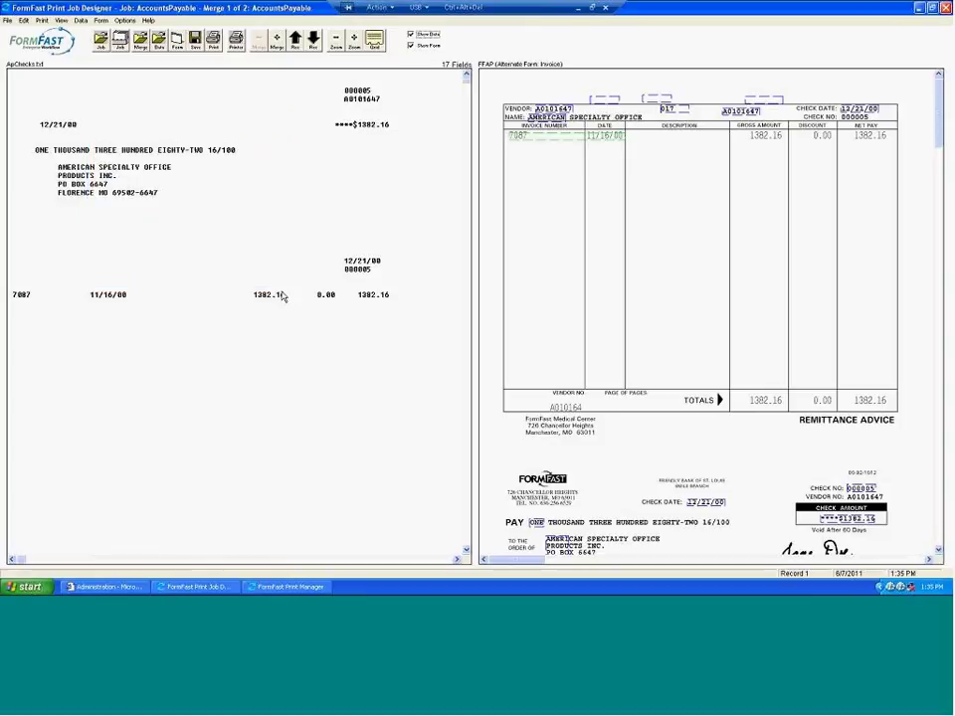
Step: Select the check number field and the name and address lines in the data, then open Options
click(350, 268)
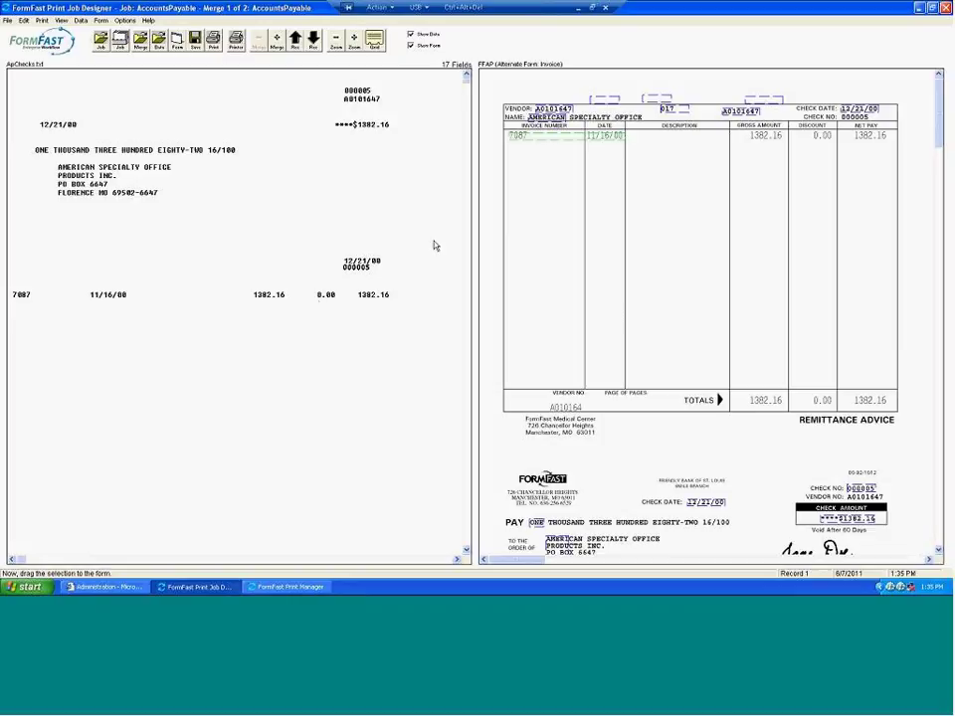
drag(105, 135, 207, 218)
click(125, 20)
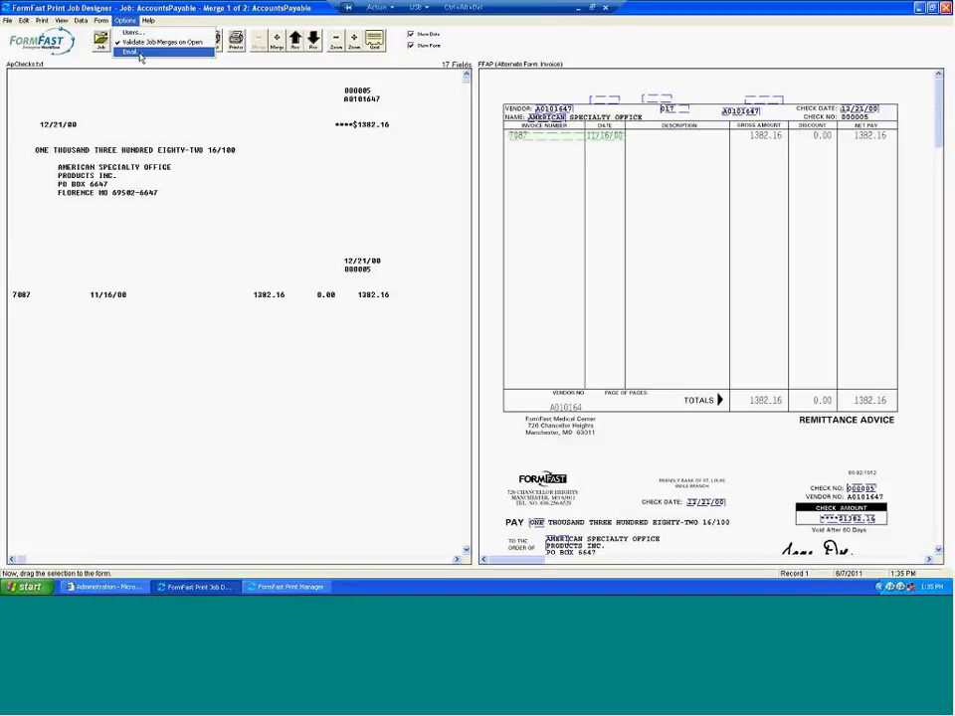
Step: Review the job's Email Options, leaving form emailing disabled, and cancel the dialog
click(137, 53)
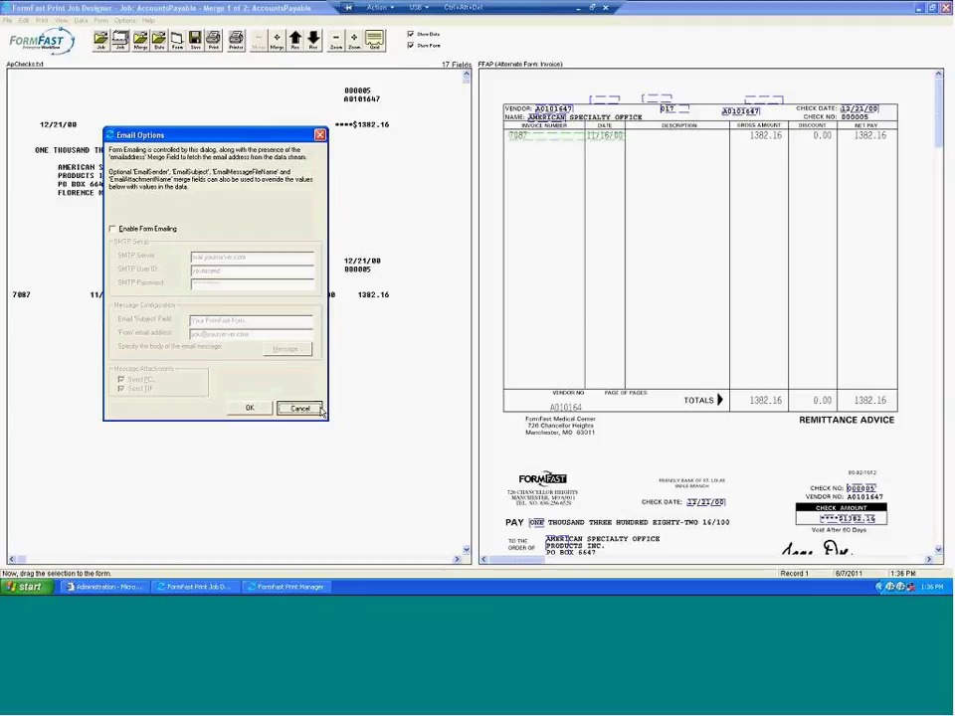
click(249, 408)
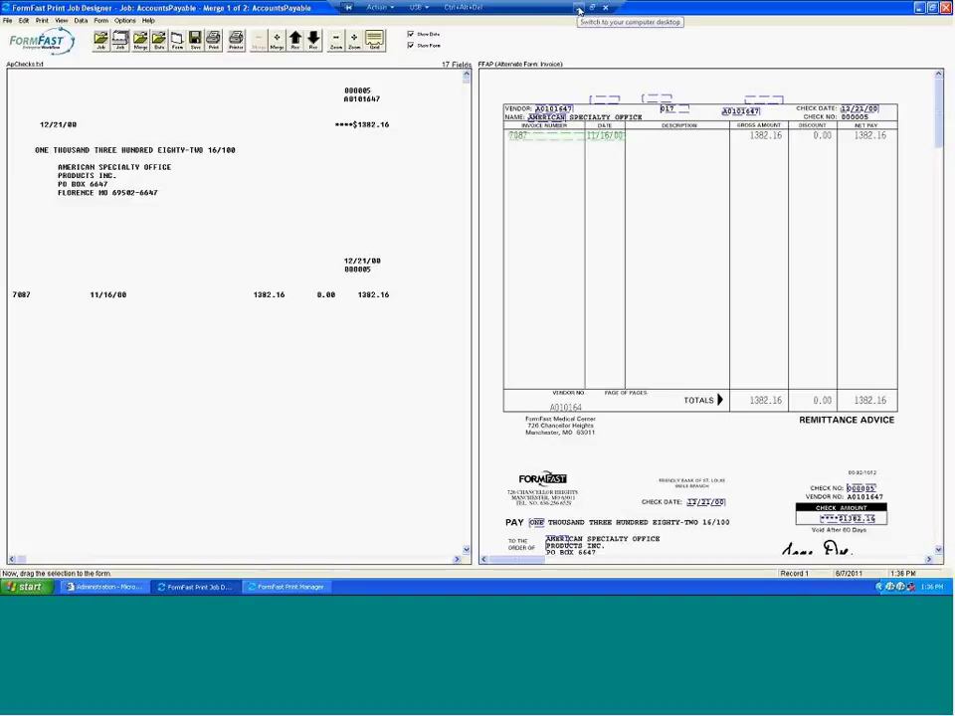
Step: Resume the local PowerPoint slide show and advance to the Print Manager slide
click(580, 10)
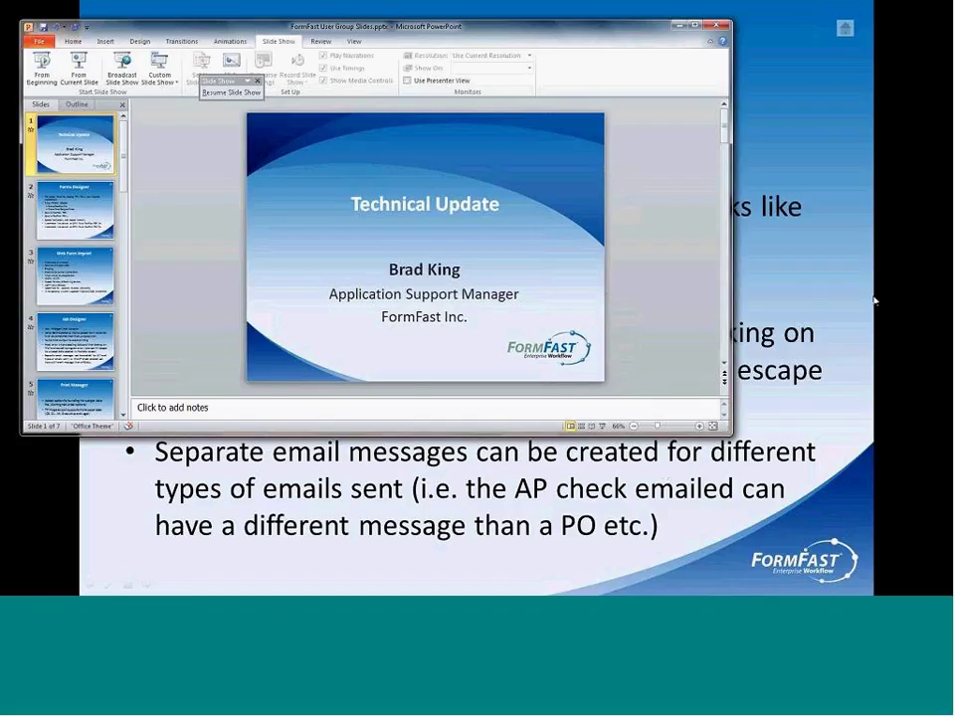
click(854, 290)
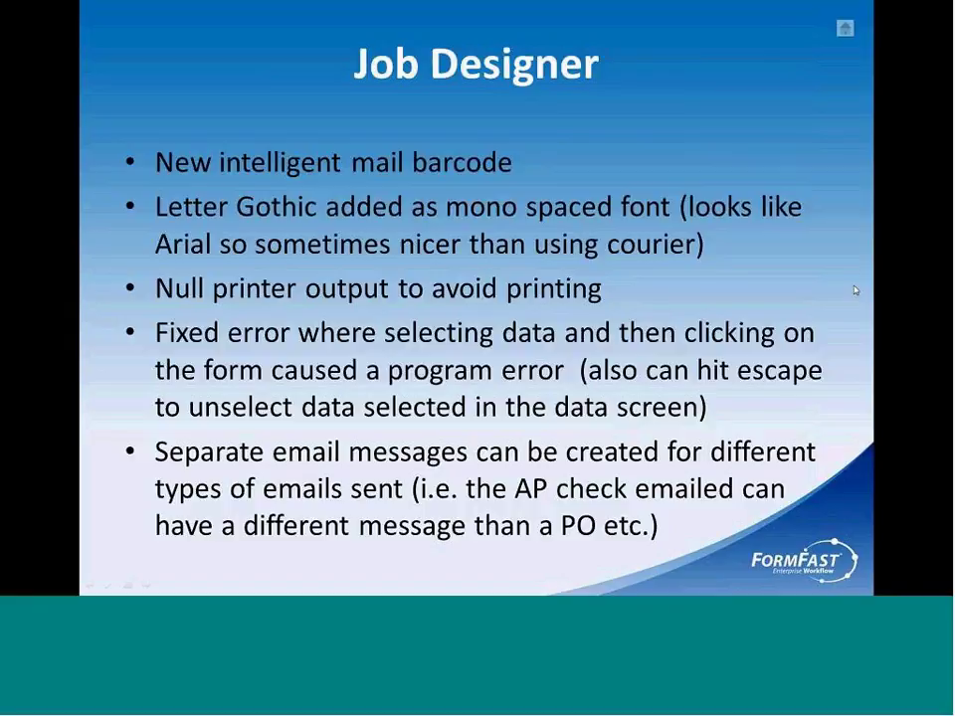
click(780, 269)
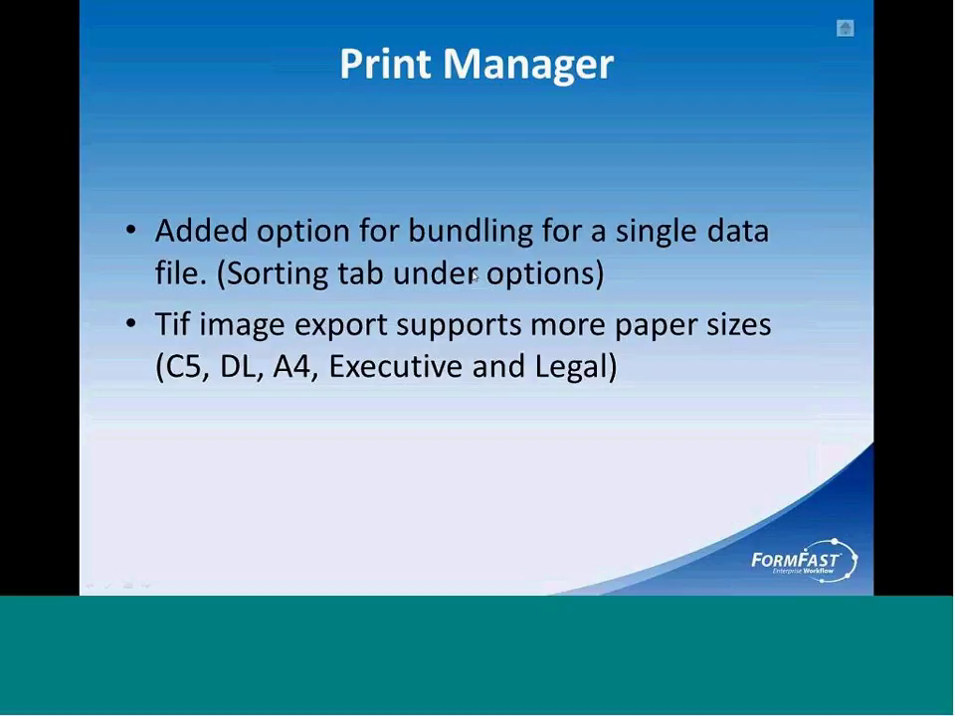
key(alt+Tab)
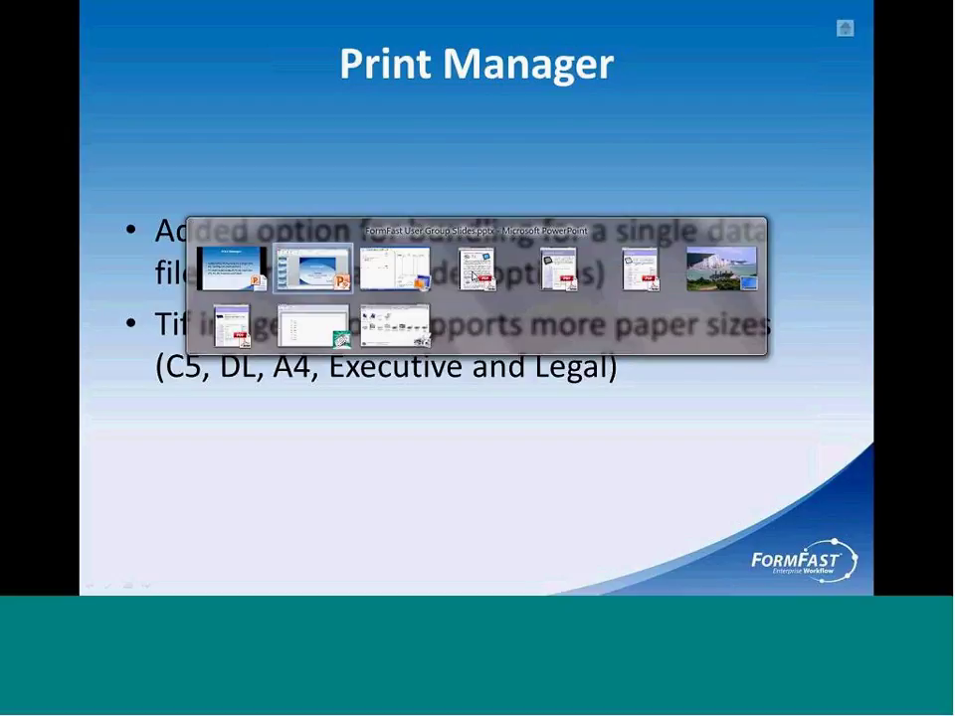
Step: Enable 'Bundle printer output each time interval' in Print Manager's Sorting settings, then close them
click(476, 271)
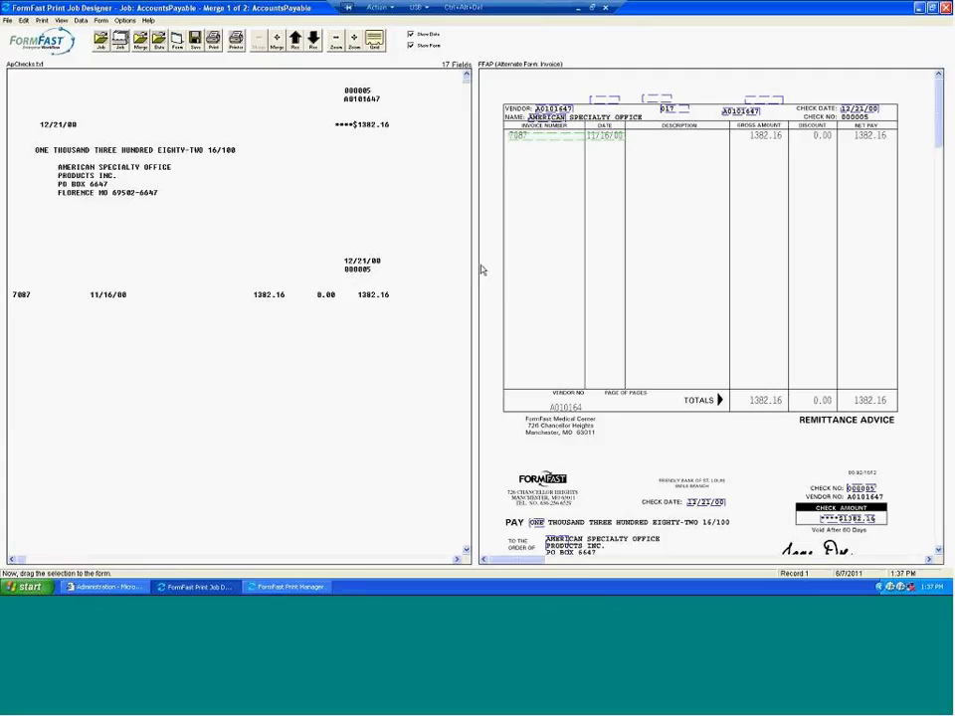
click(289, 587)
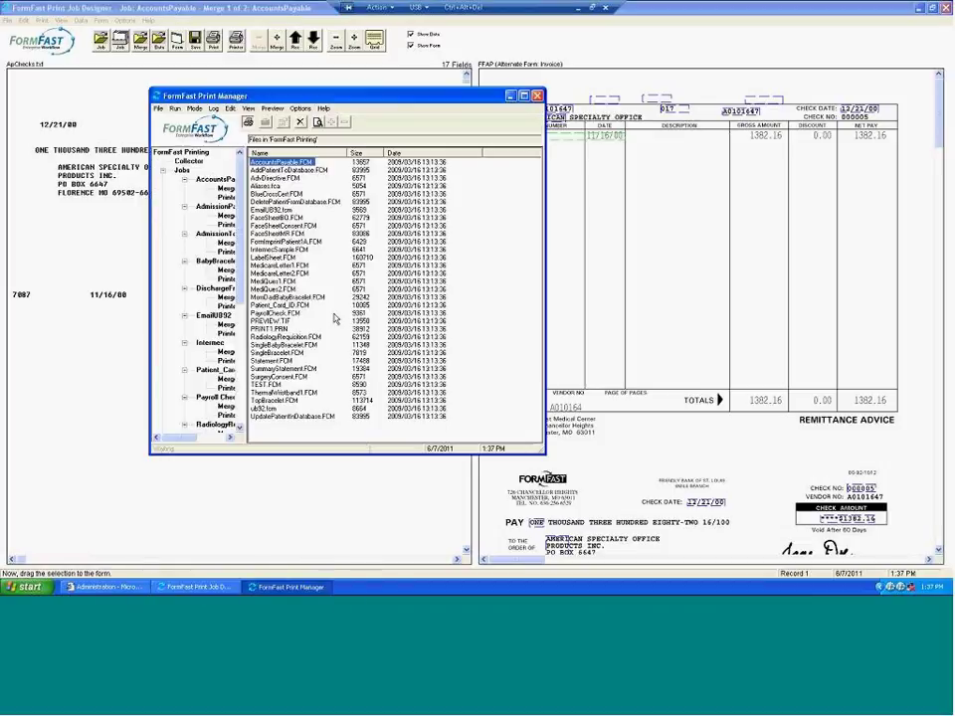
click(300, 107)
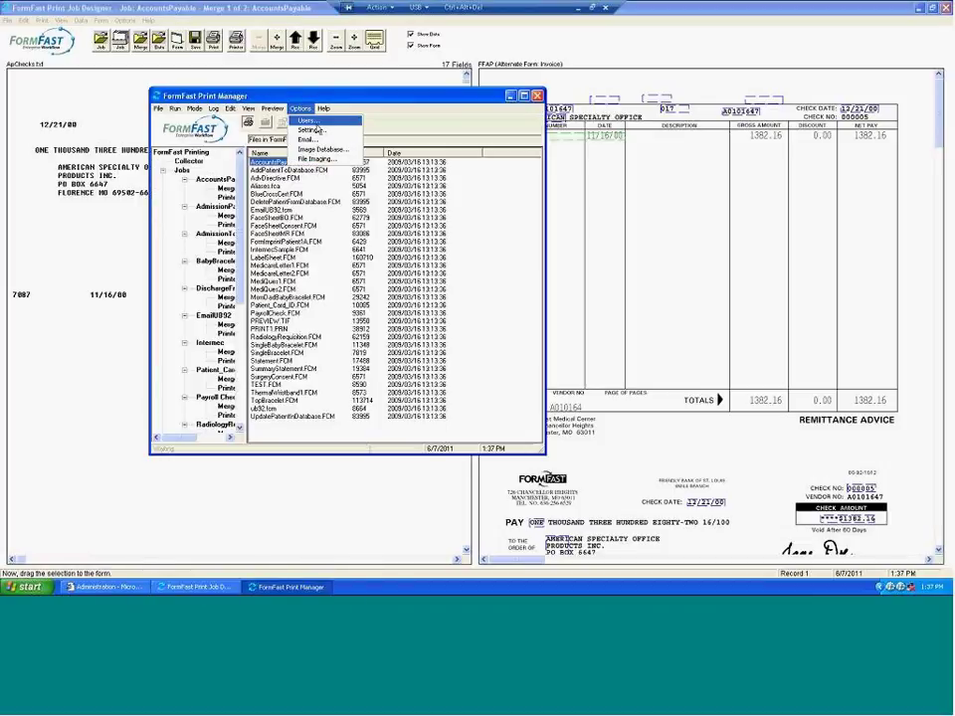
click(314, 131)
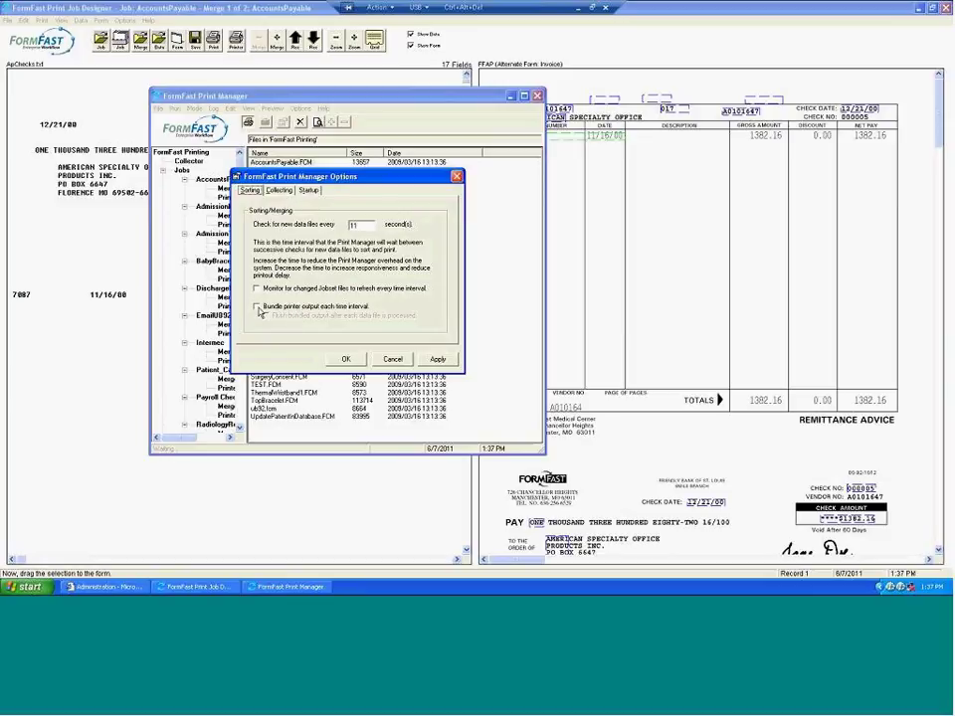
click(288, 307)
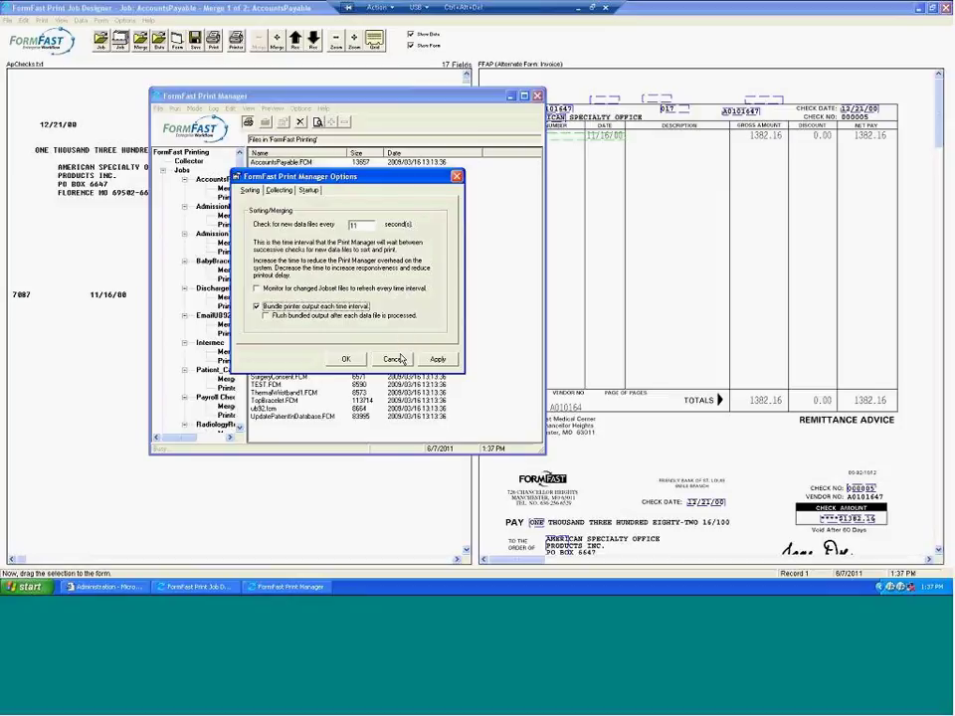
click(346, 360)
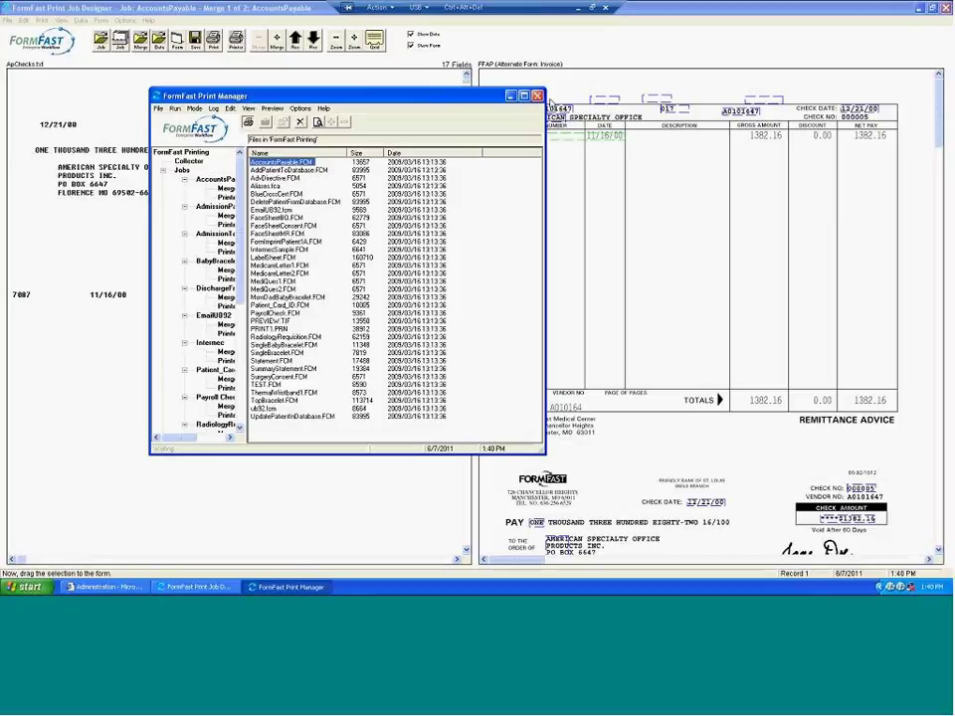
Step: Launch the LIVE HL7 Patient Tracker and set its configuration port to 9080
click(918, 7)
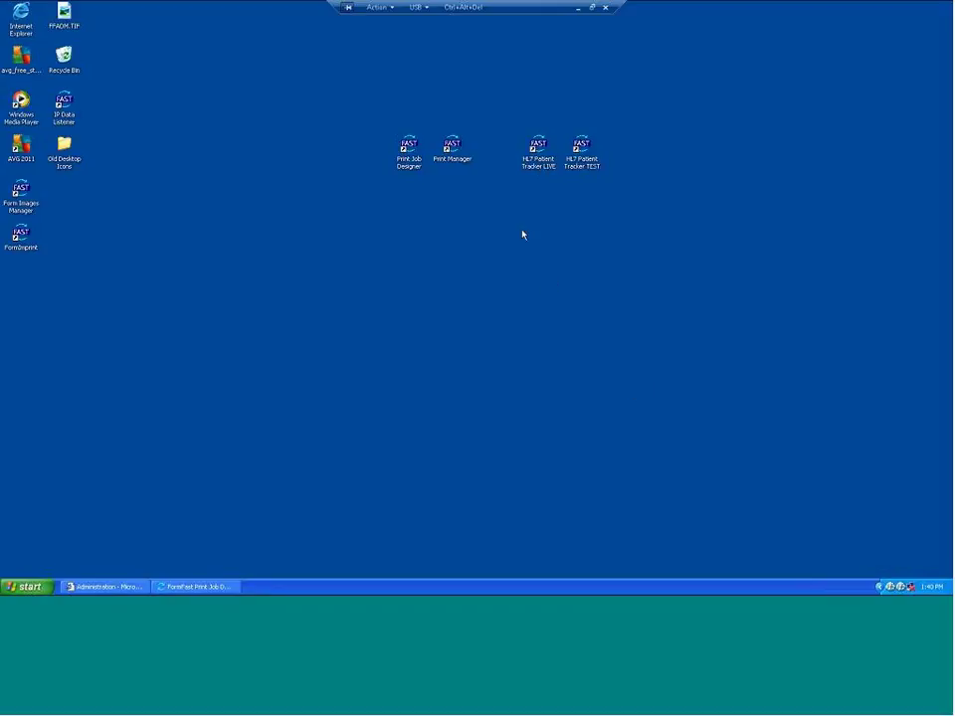
click(539, 154)
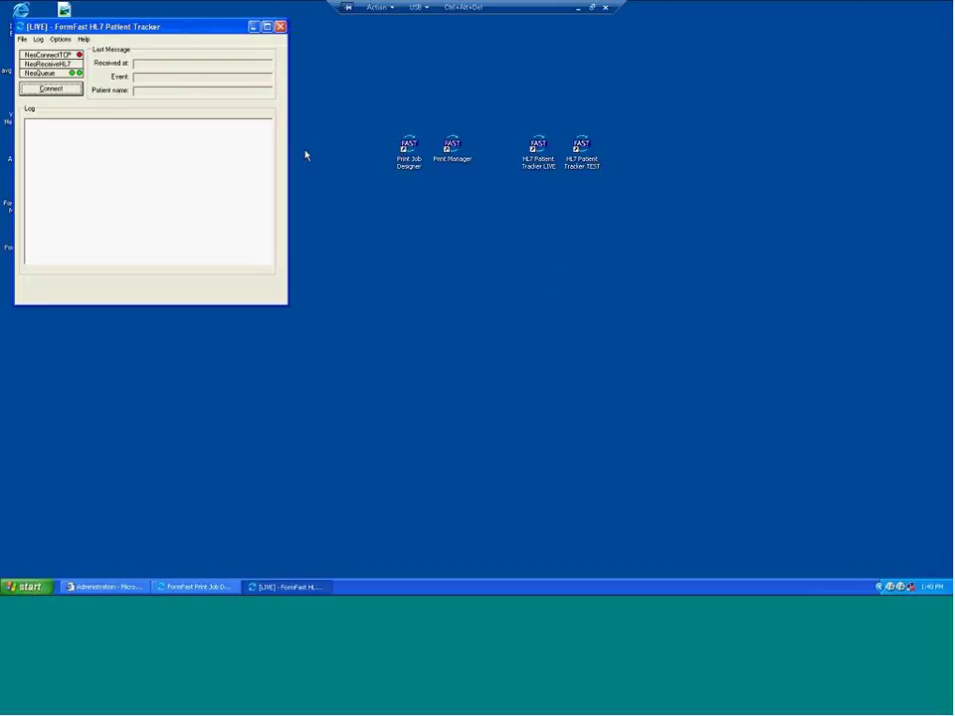
click(60, 39)
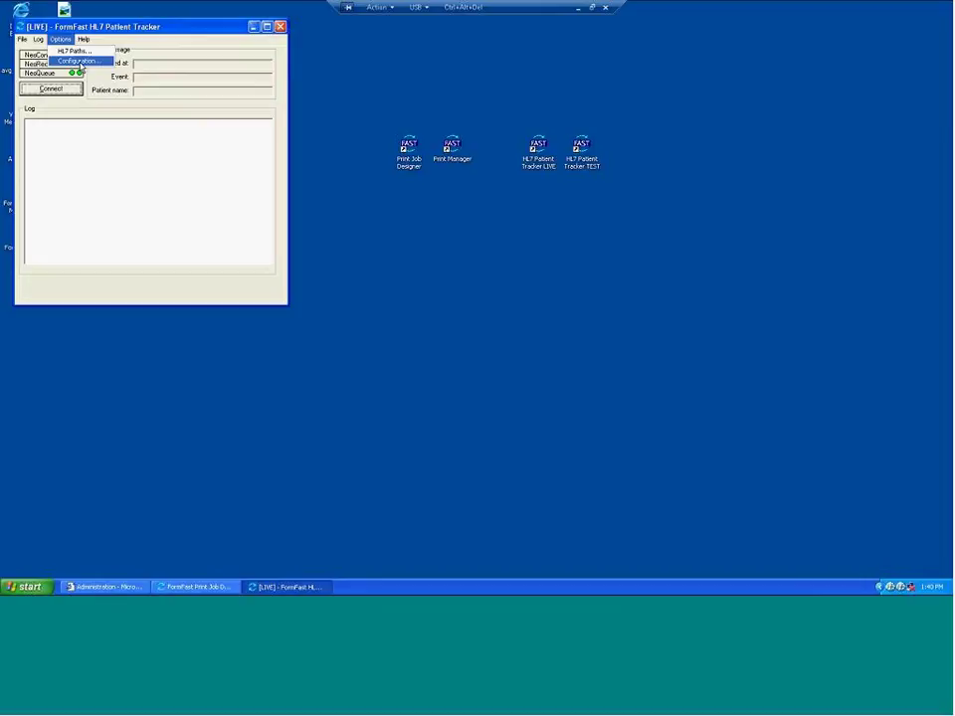
click(80, 61)
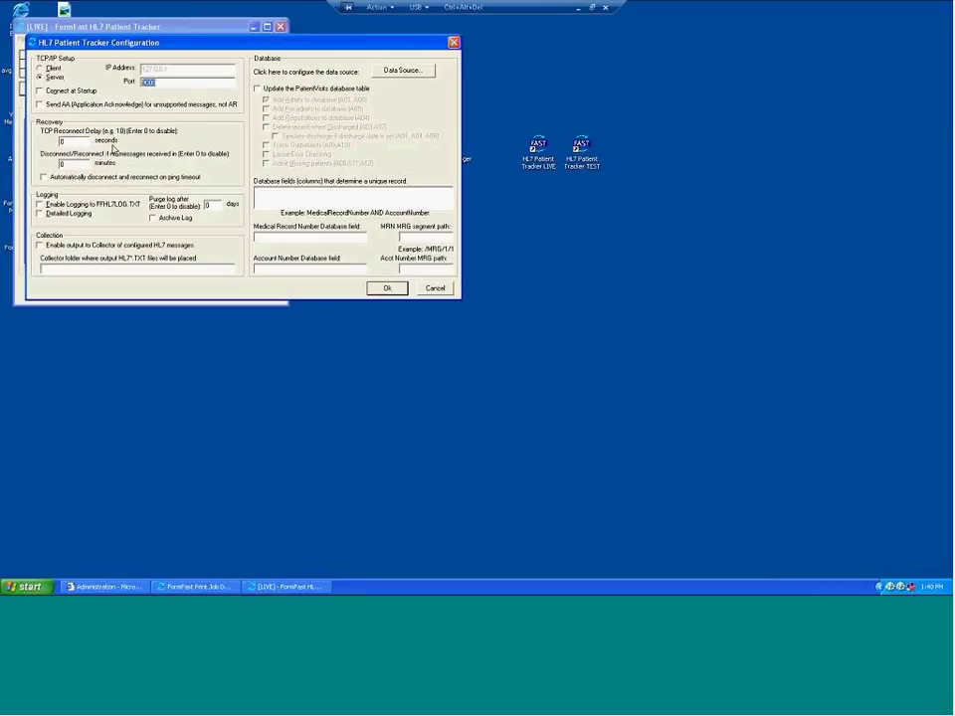
text(9080)
click(387, 288)
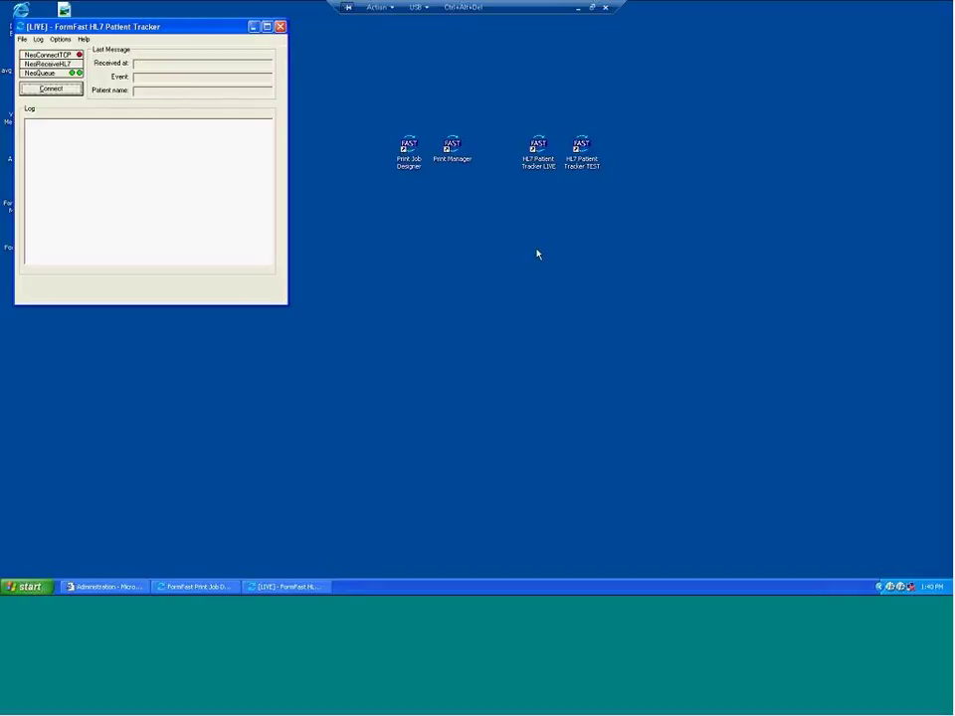
Step: Launch the TEST tracker beside LIVE and check its configuration without changing anything
click(584, 157)
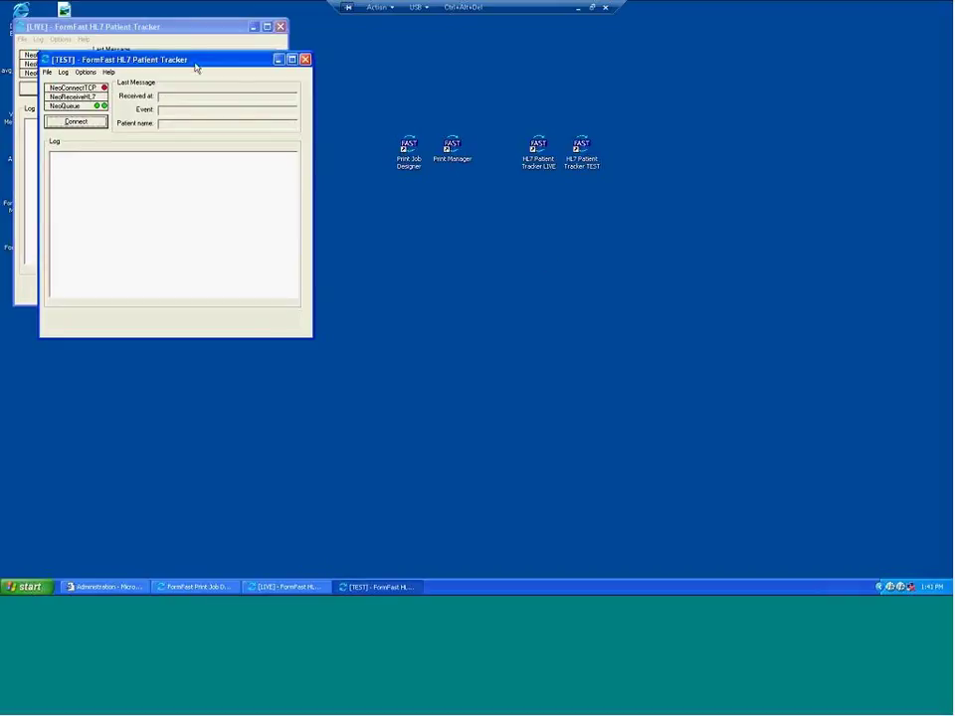
drag(198, 67, 485, 35)
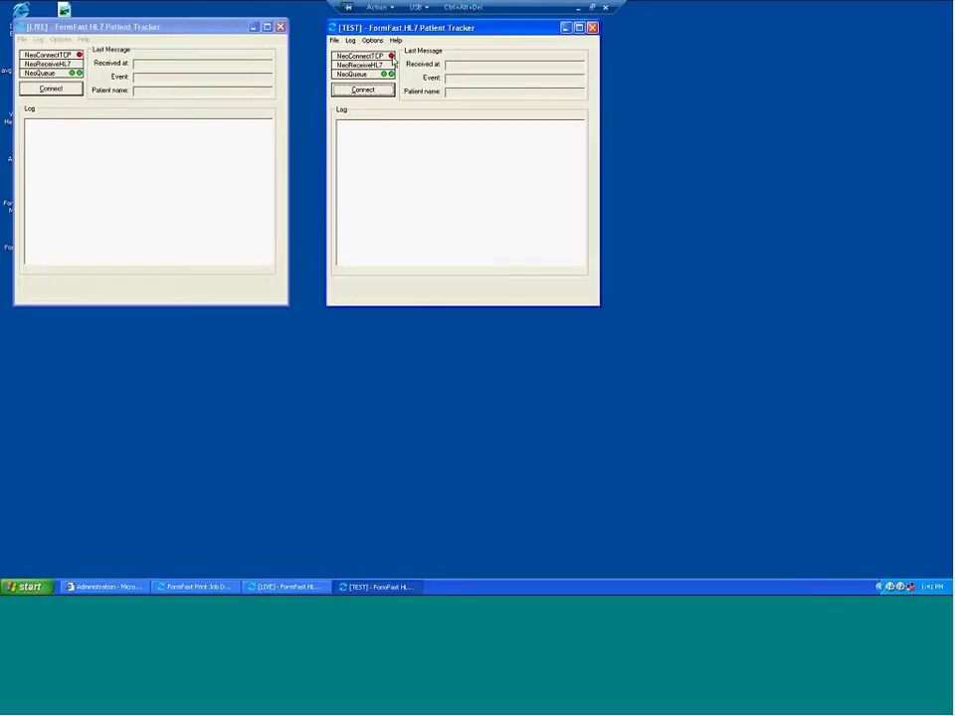
click(374, 41)
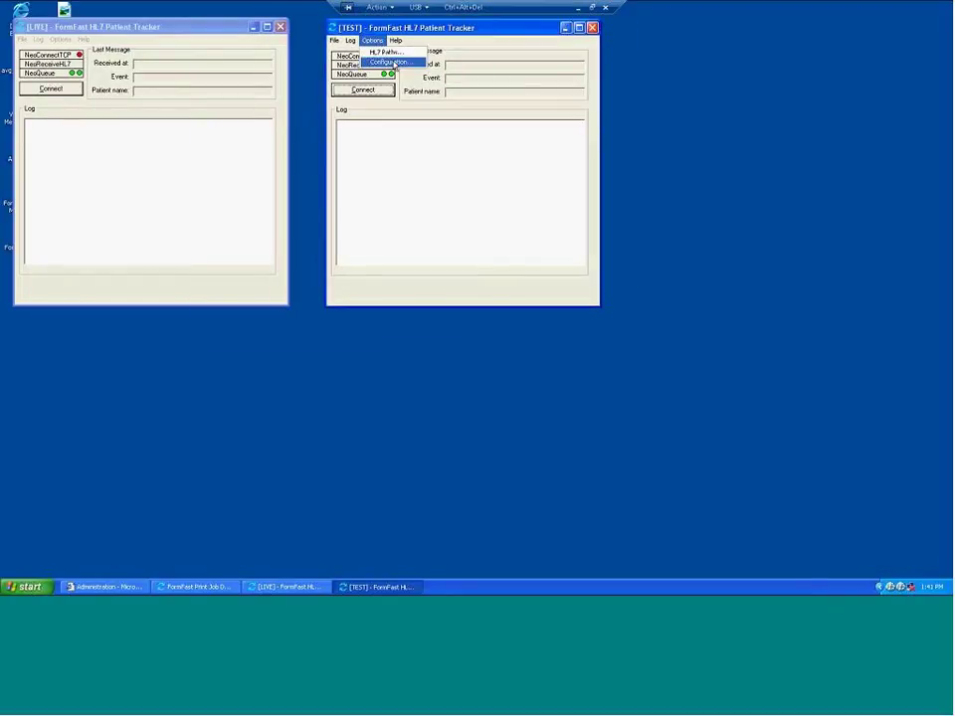
click(390, 62)
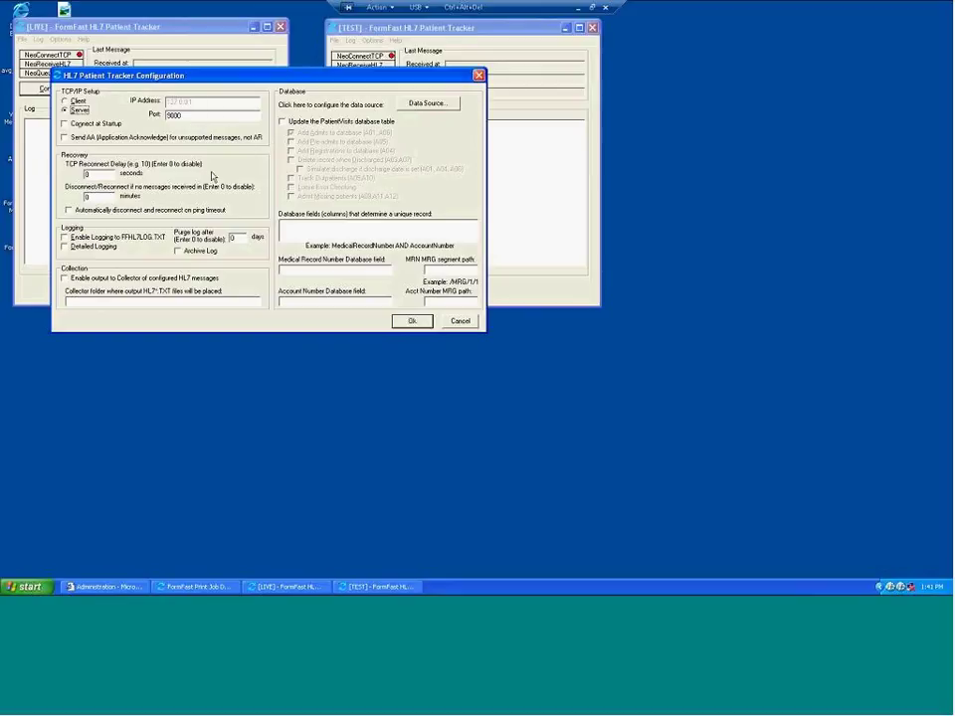
click(478, 76)
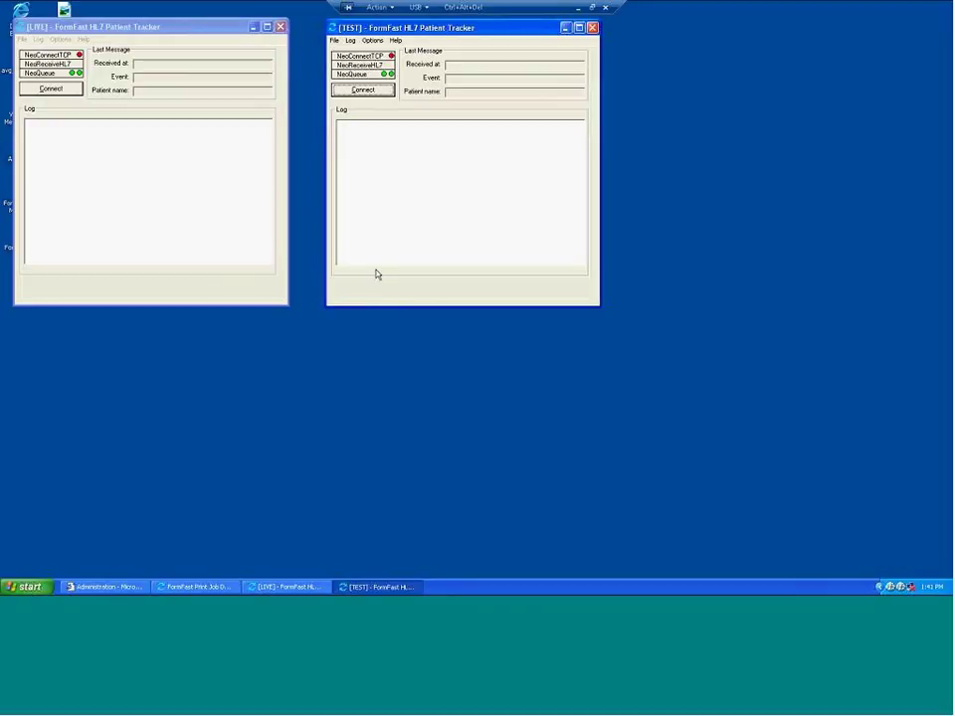
click(70, 42)
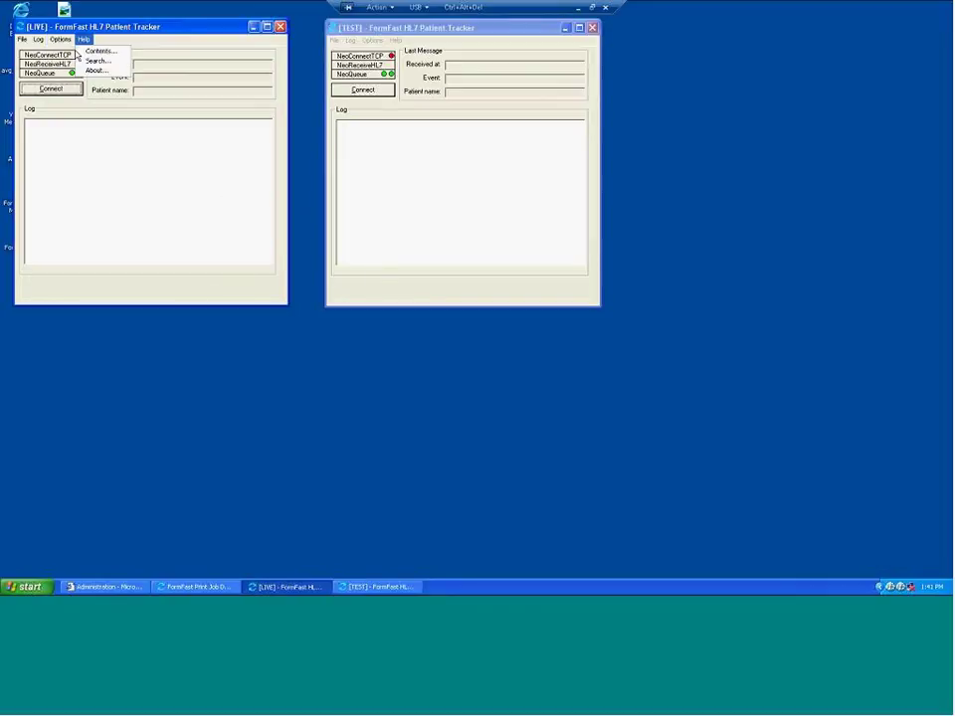
click(84, 61)
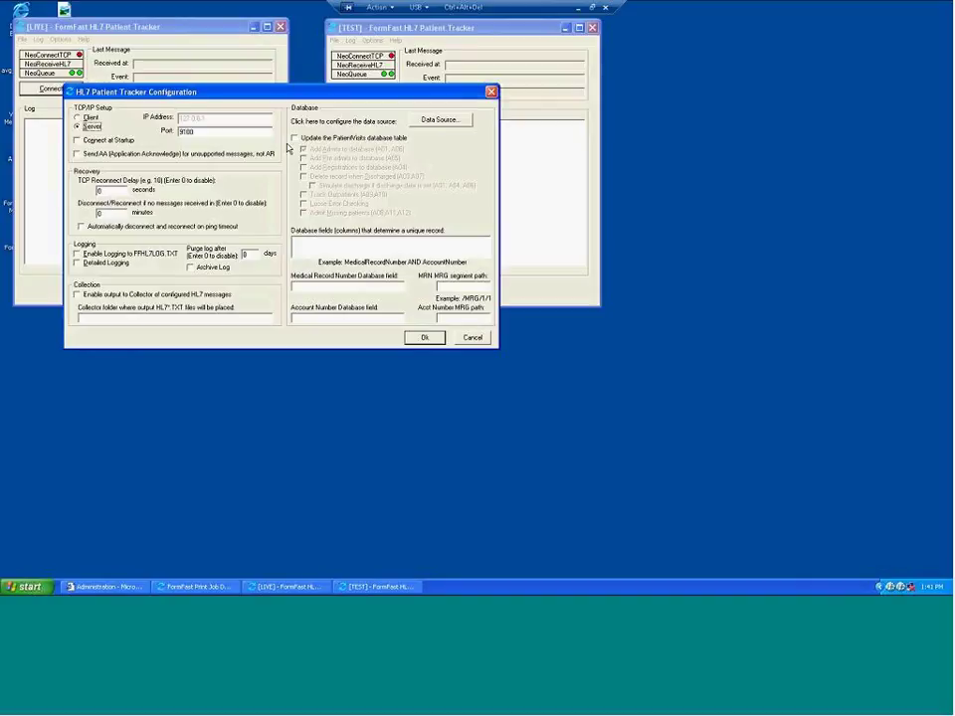
click(439, 119)
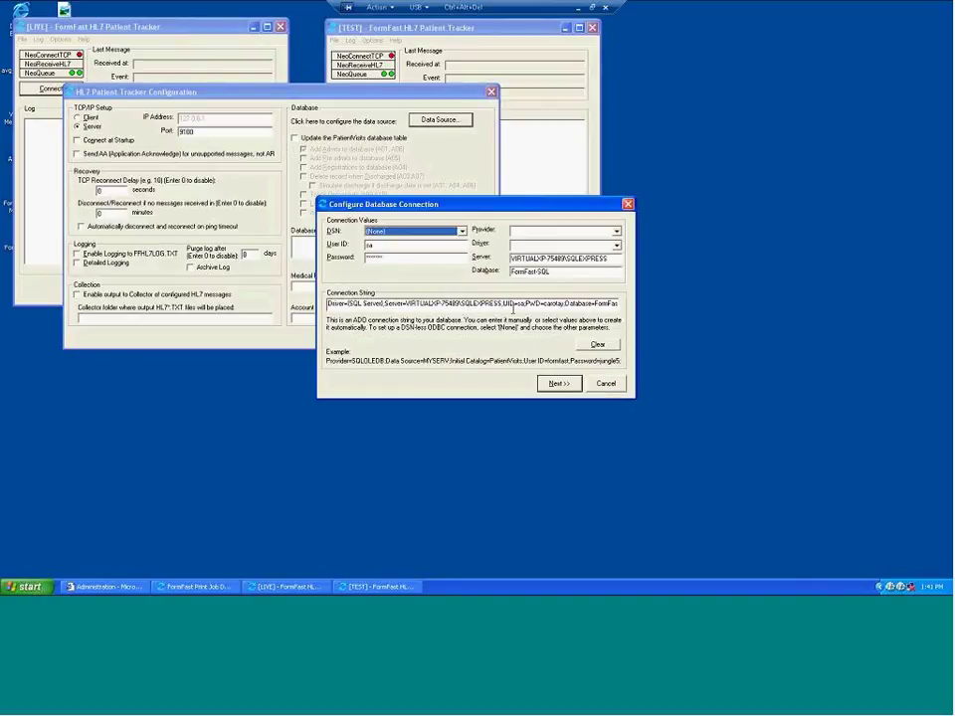
key(Escape)
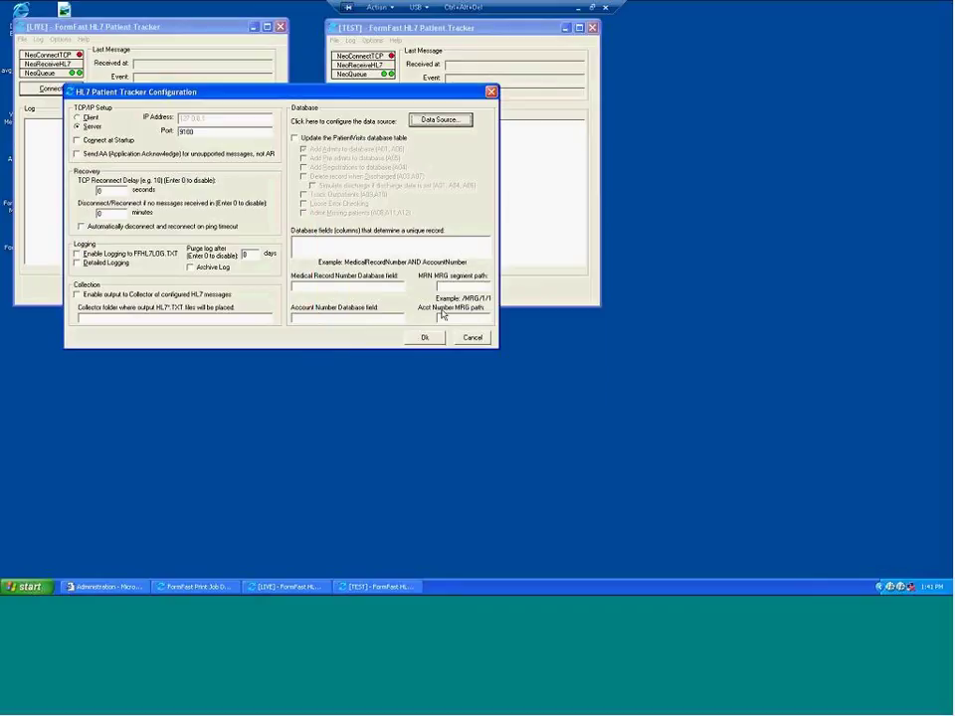
click(473, 337)
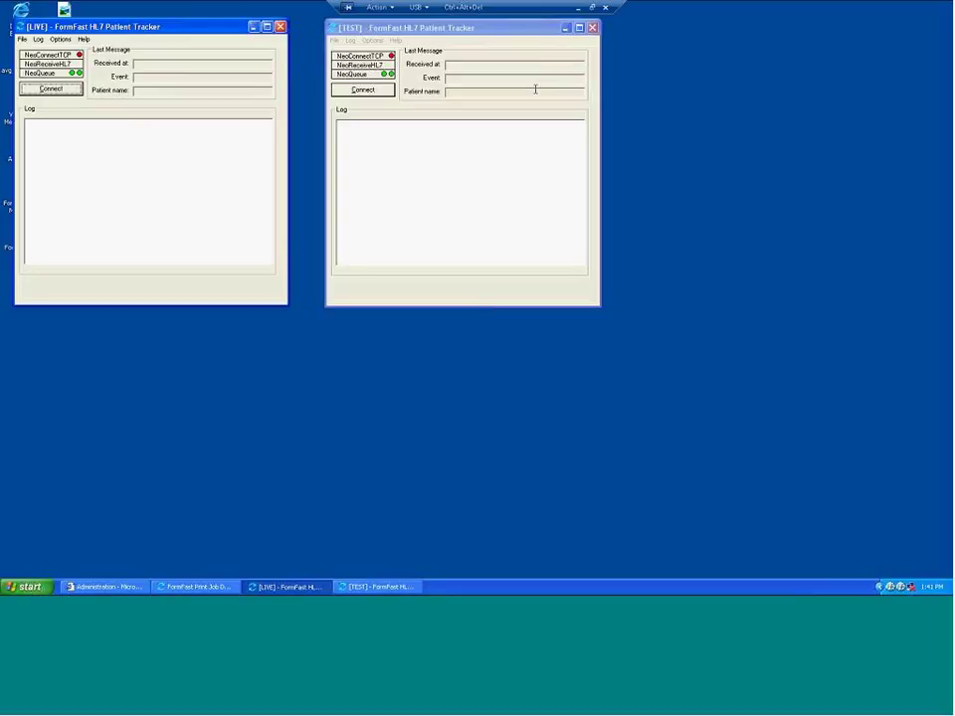
Step: Minimize both trackers and the remote session to show the HL7 slide, then return to the remote desktop
click(564, 27)
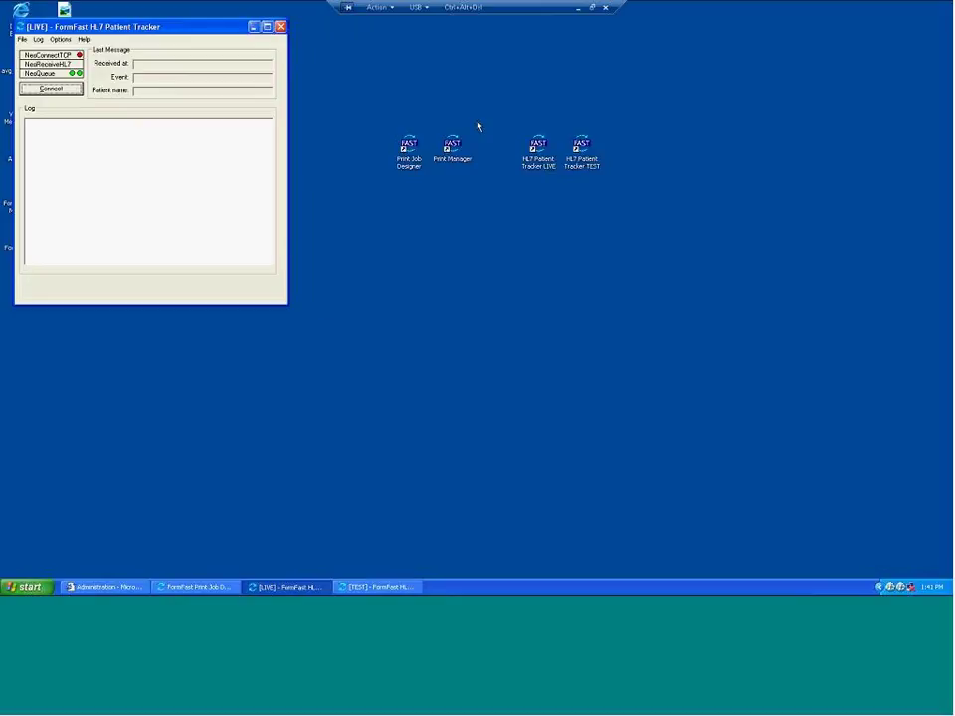
click(253, 28)
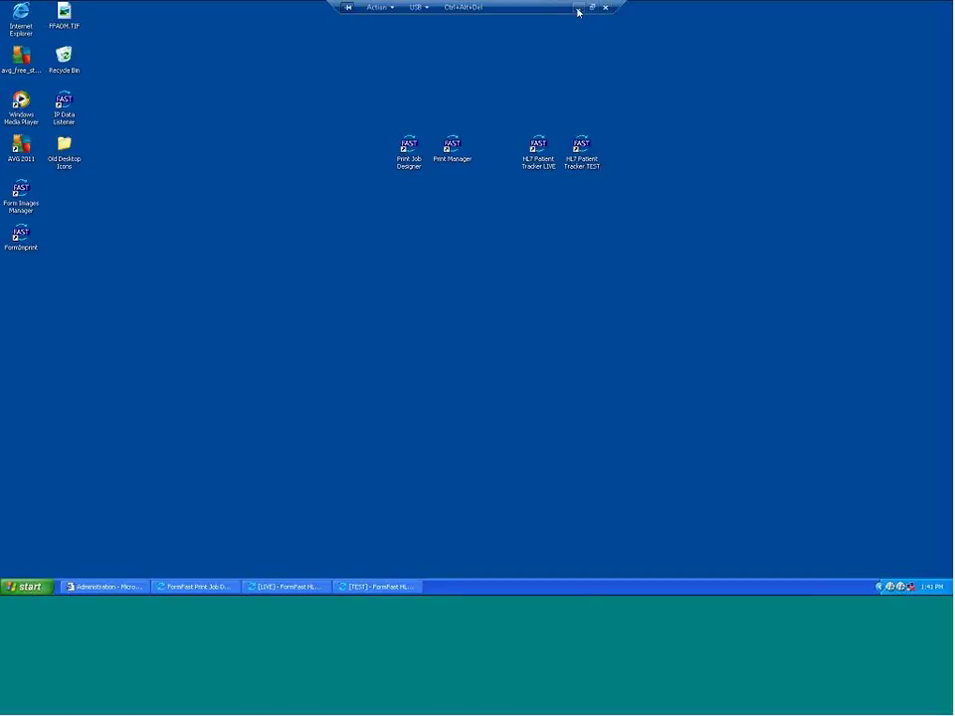
click(578, 9)
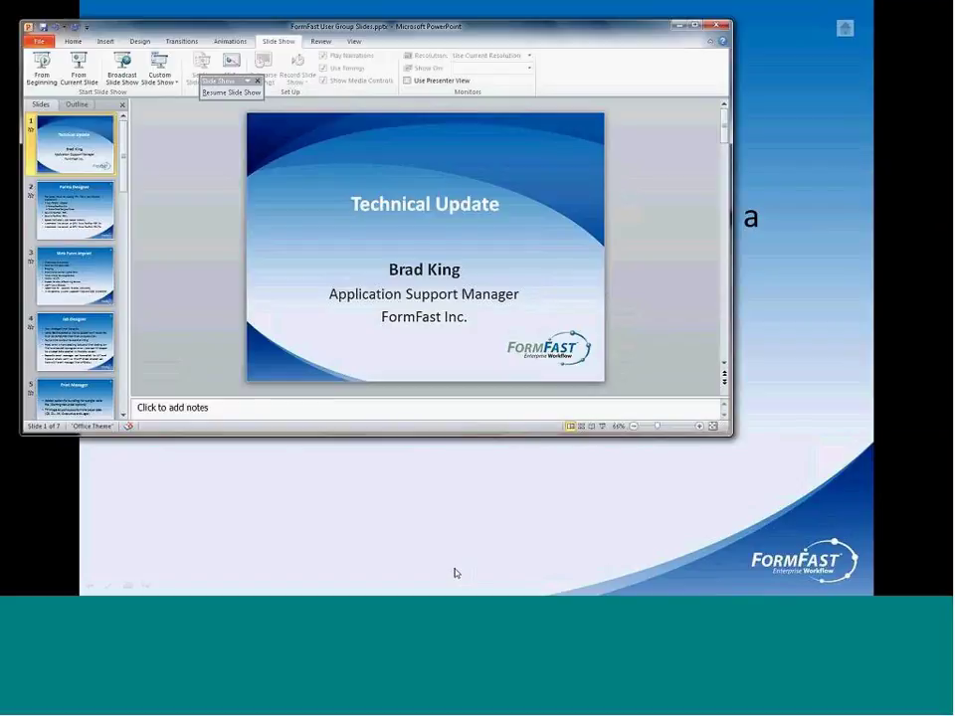
click(479, 548)
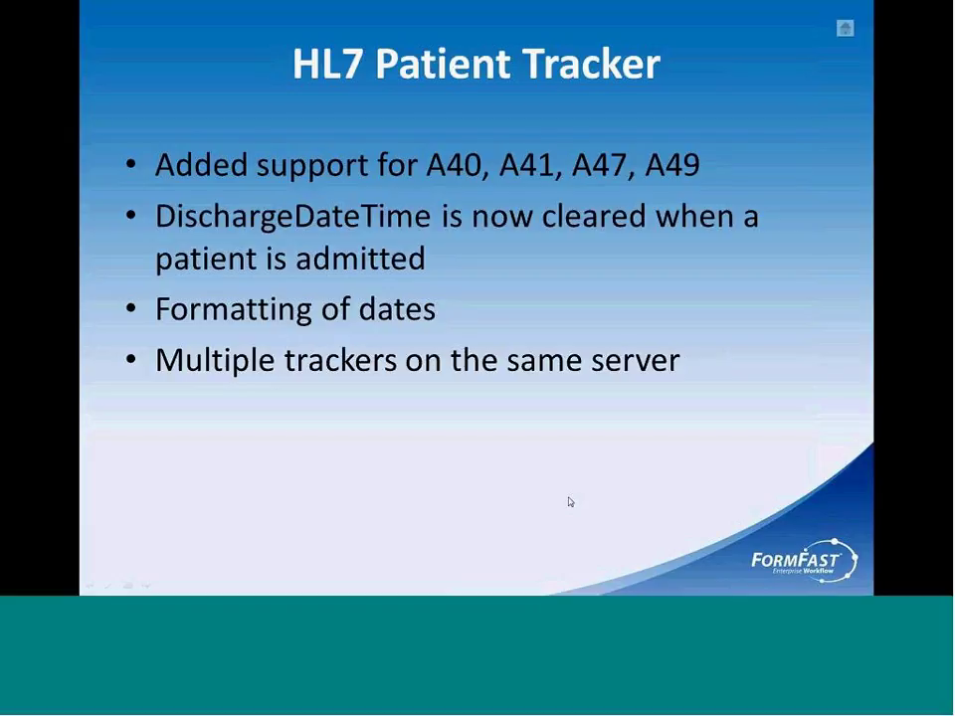
key(super+Tab)
key(super+Tab)
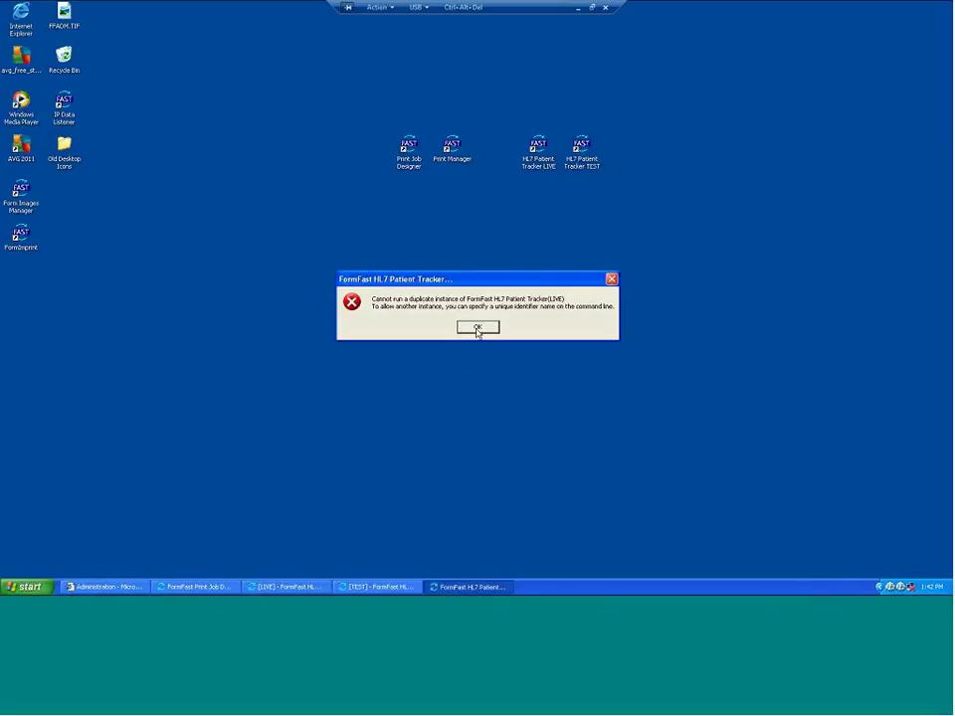
Step: Dismiss the duplicate-instance error and select the BirthDate path /PID/7 in the LIVE tracker's HL7 Paths
click(478, 328)
click(315, 586)
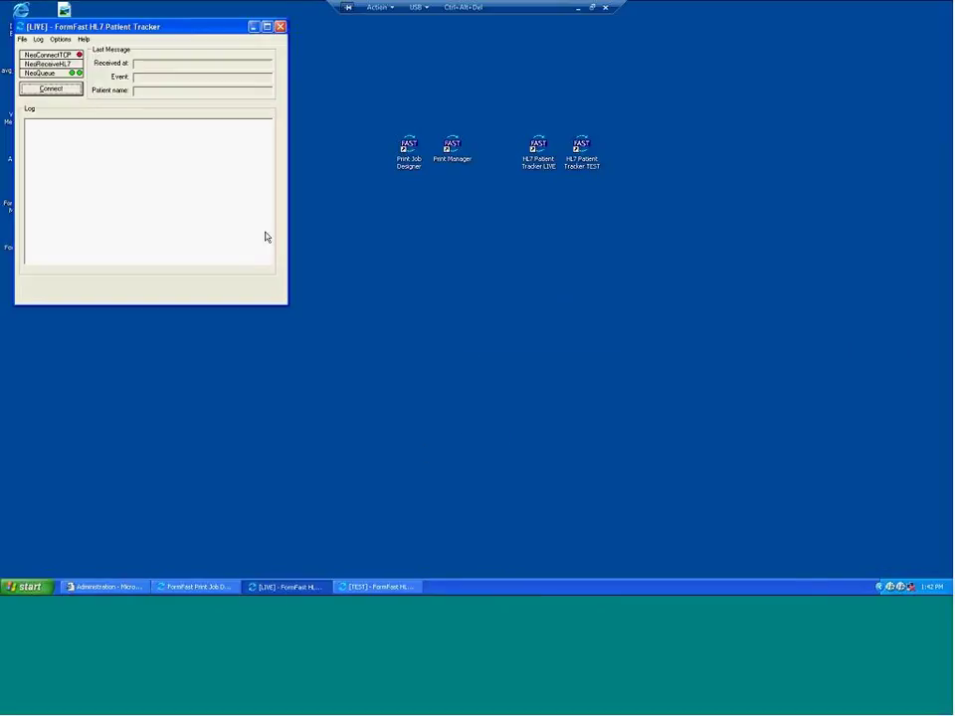
click(61, 39)
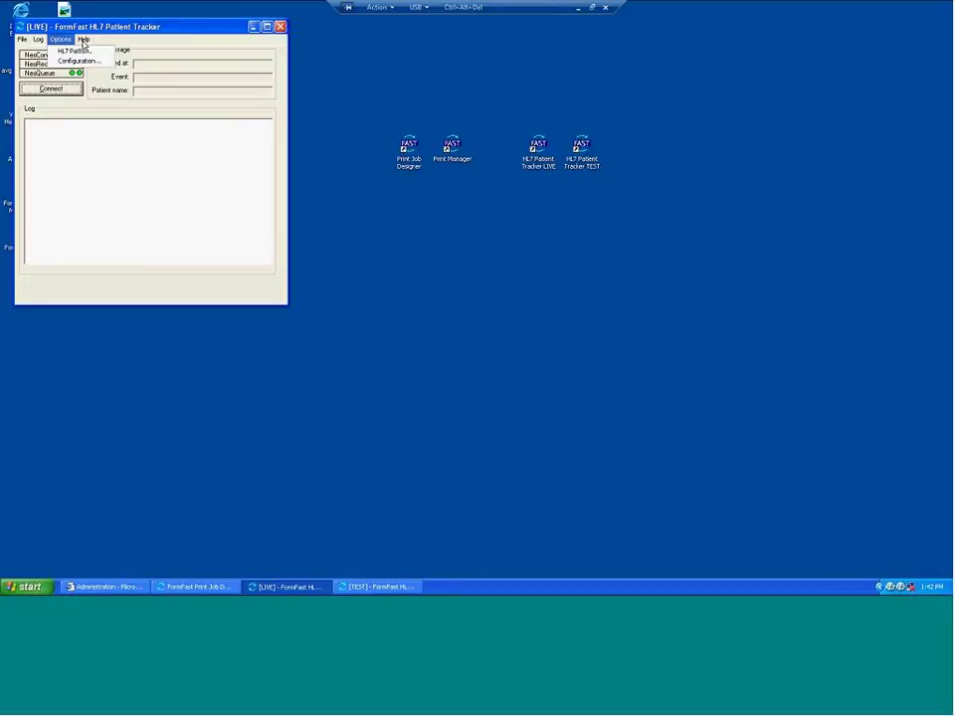
click(73, 50)
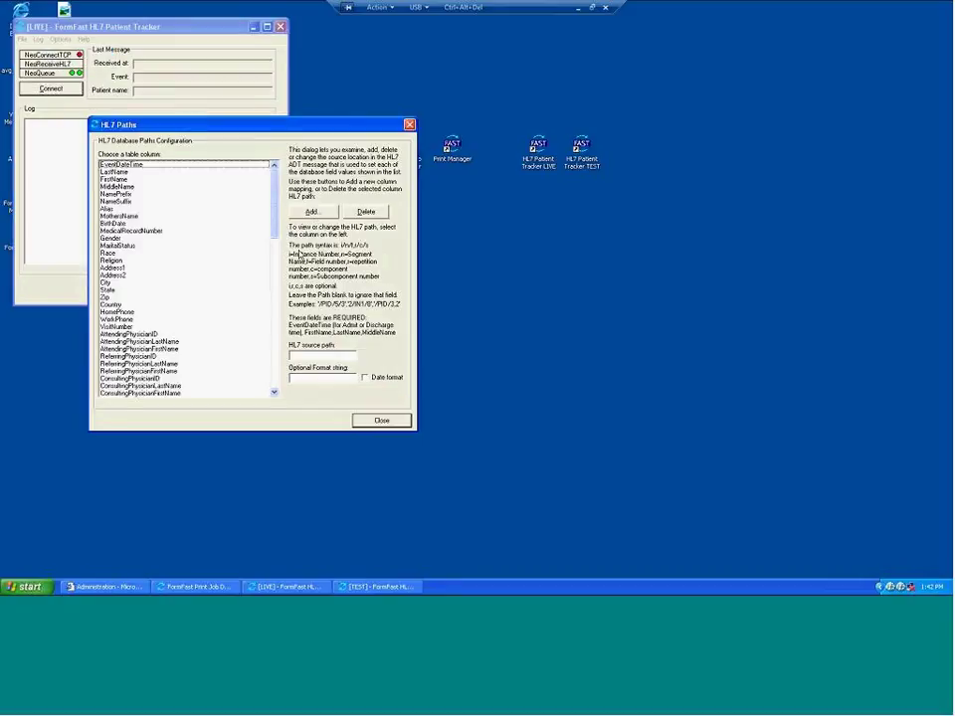
drag(274, 199, 266, 291)
scroll(267, 292, up, 7)
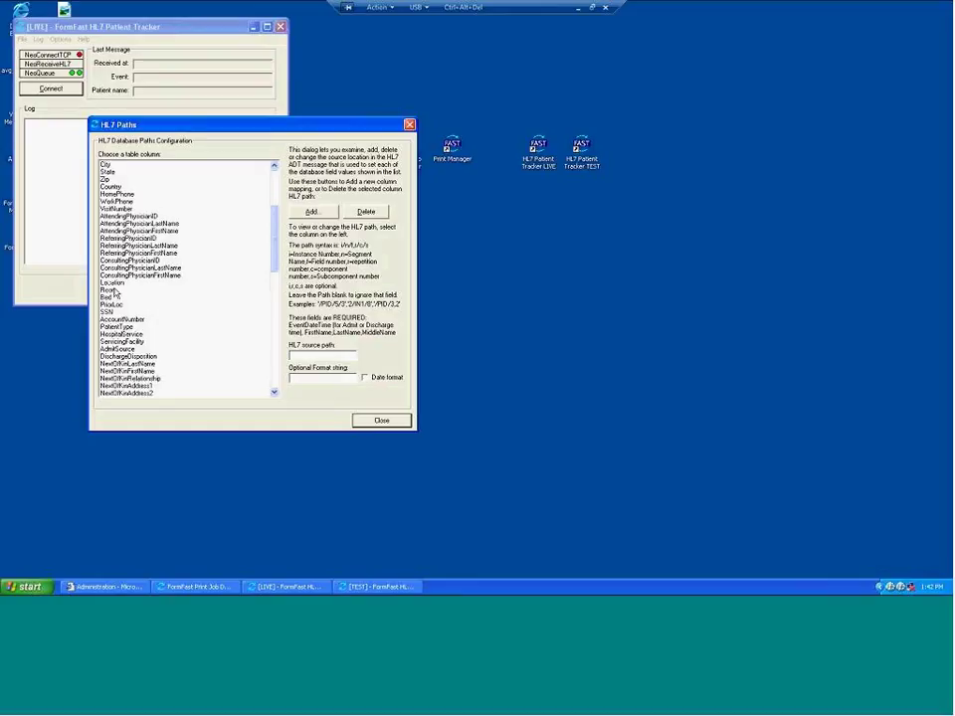
scroll(127, 276, up, 5)
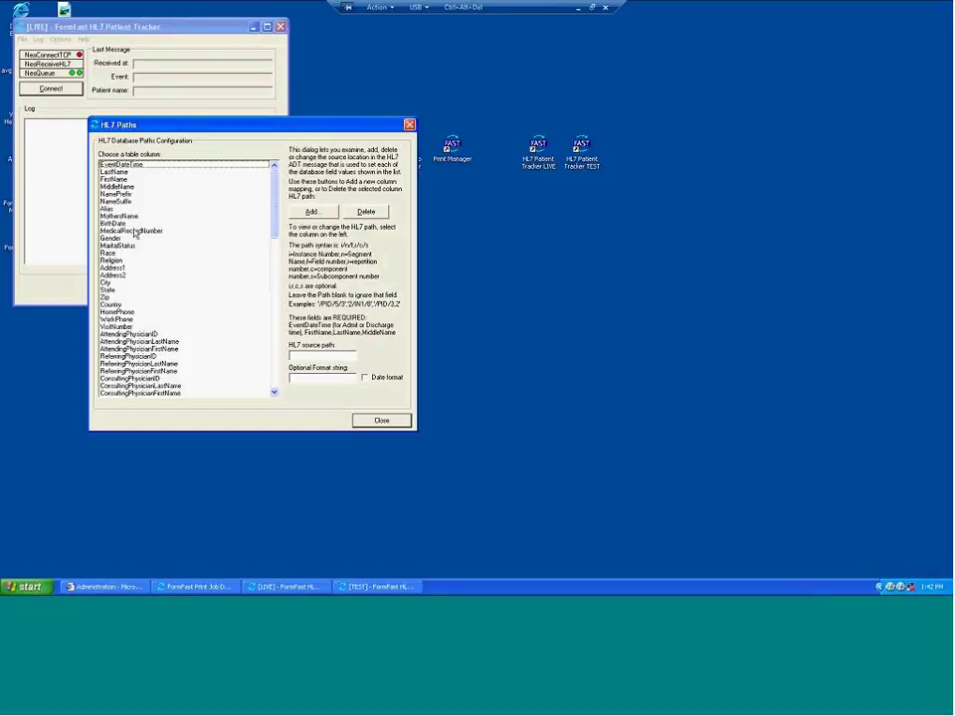
click(119, 223)
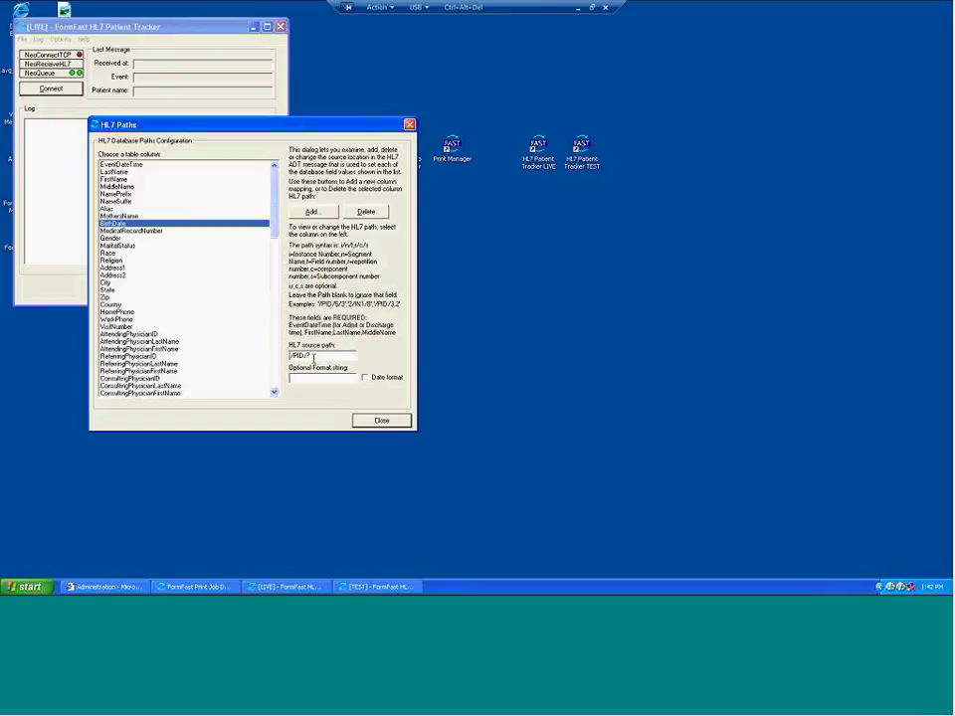
Step: Mark BirthDate as a date with format MM/DD/YYYY and close HL7 Paths
click(366, 378)
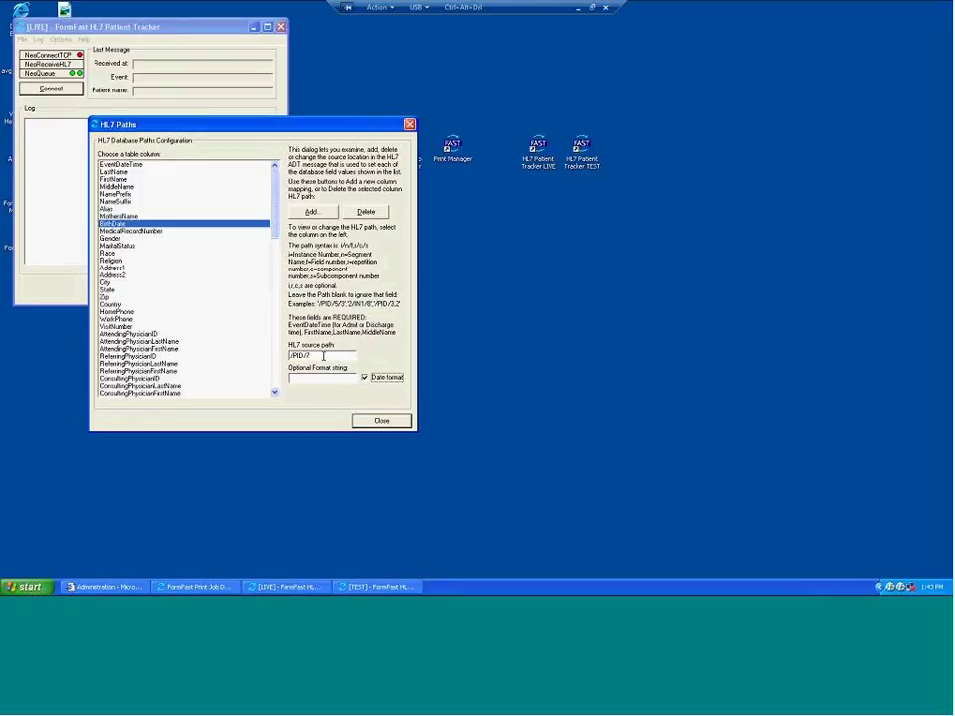
click(328, 376)
text(MM/DD/YYYY)
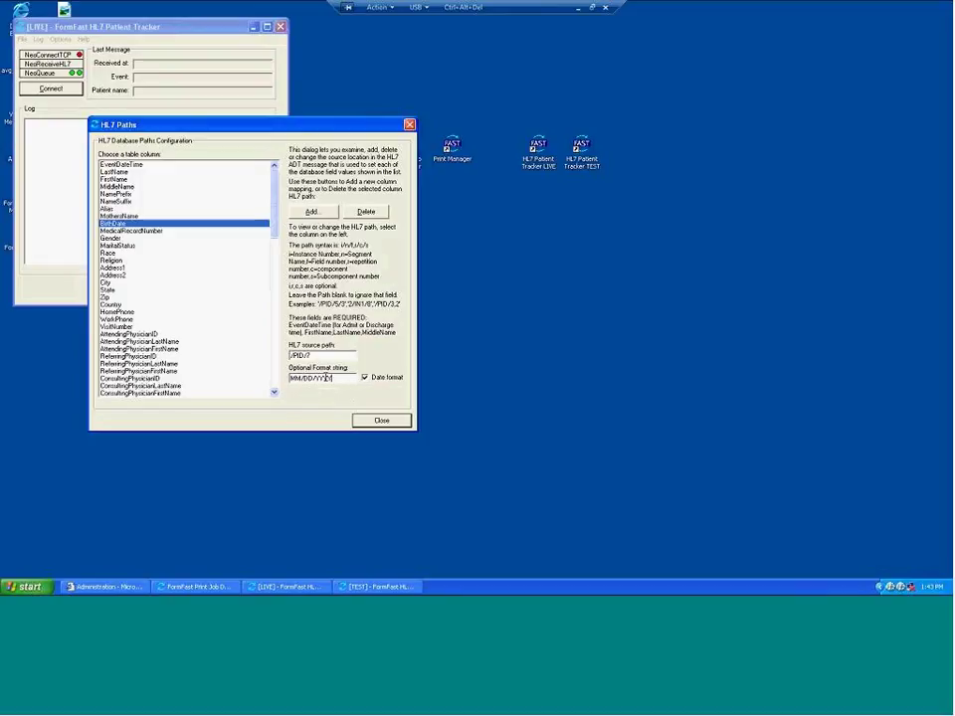
click(387, 422)
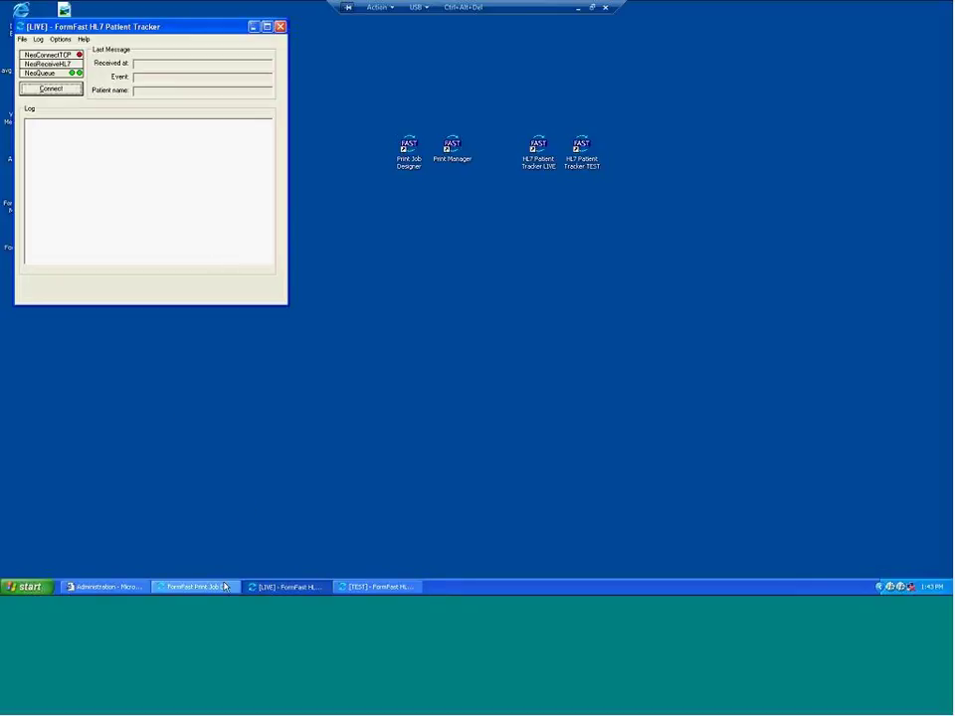
Step: Log into FormImprint with the user name, review the patient records, then return to the slideshow
click(30, 587)
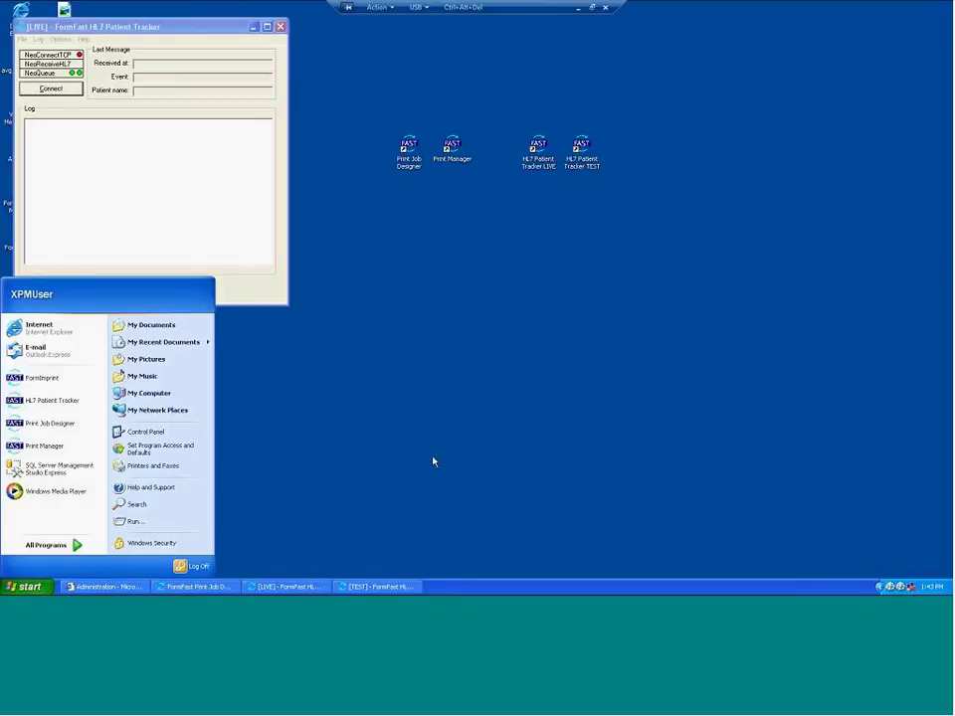
click(64, 378)
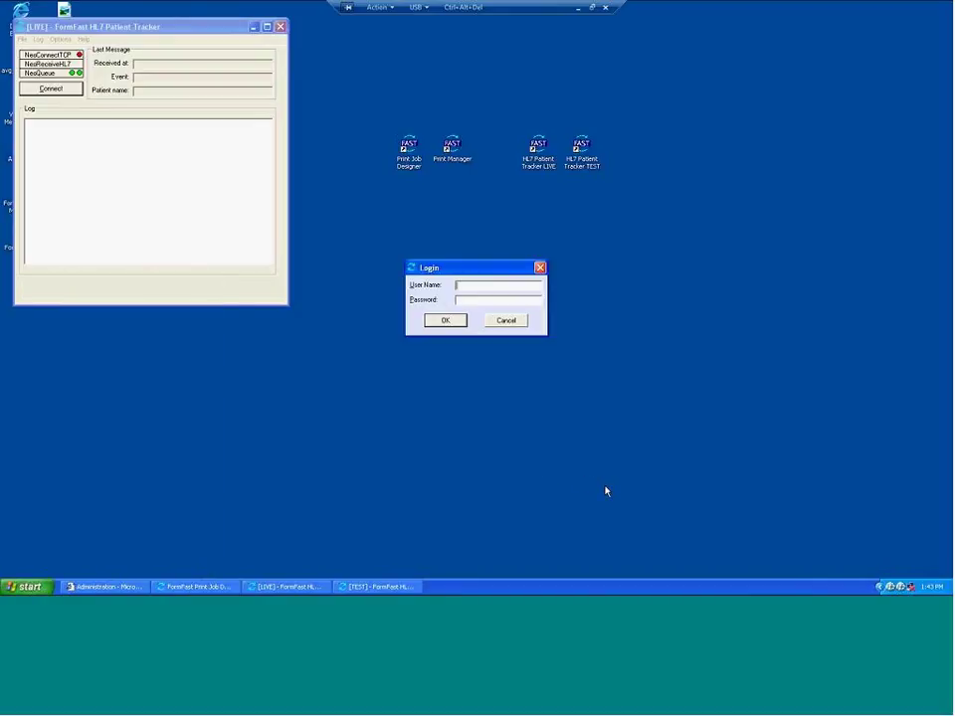
text(nick)
key(Return)
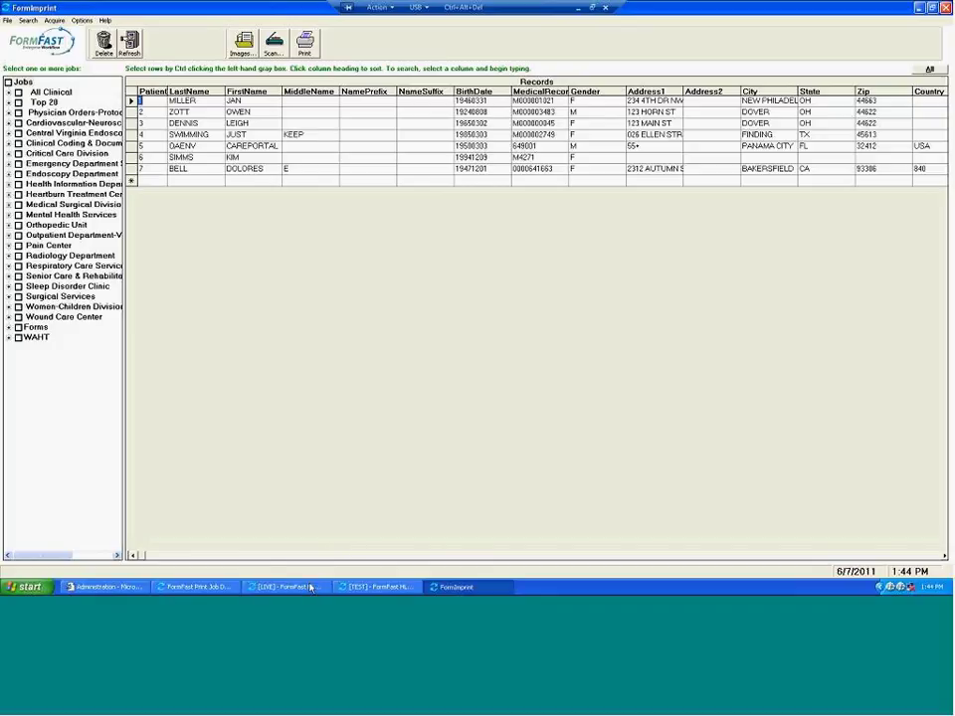
click(583, 8)
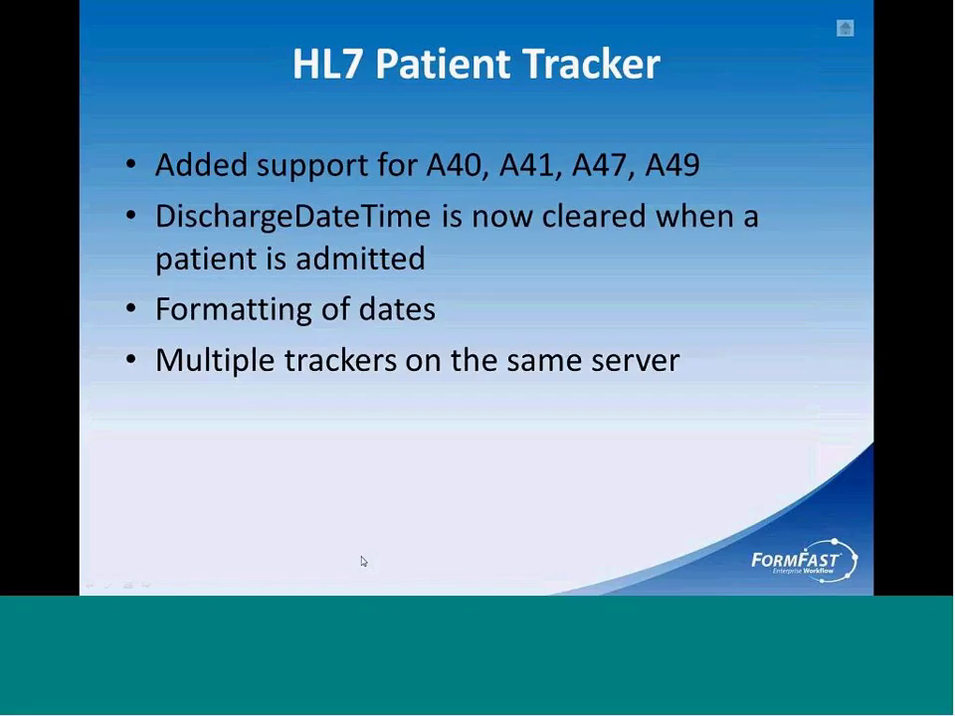